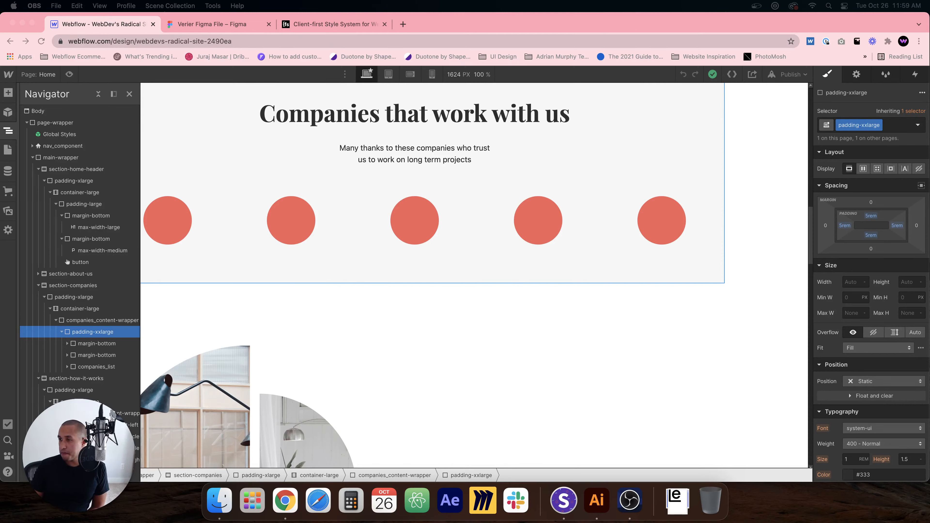
- Look over the Client-first style system site, the Webflow home page and the Verier Figma file
{"action": "left_click", "coordinate": [333, 29]}
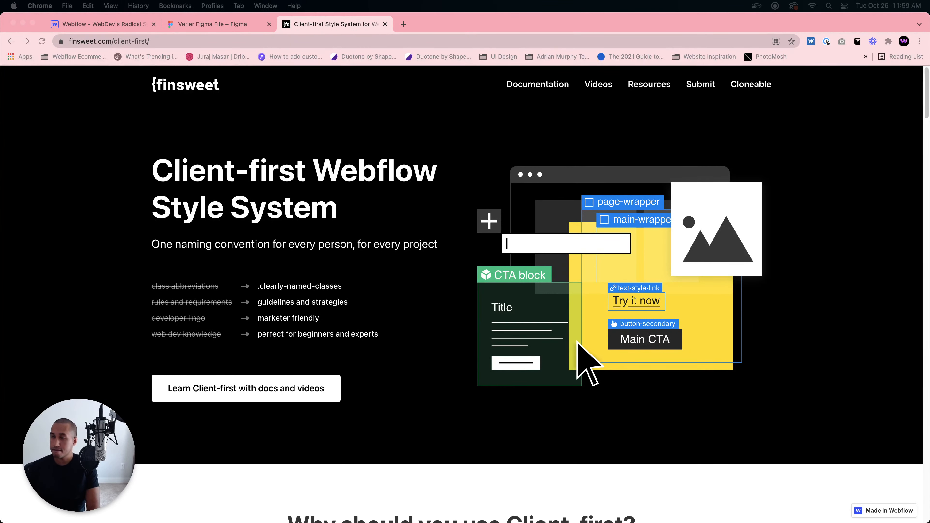
{"action": "left_click", "coordinate": [103, 24]}
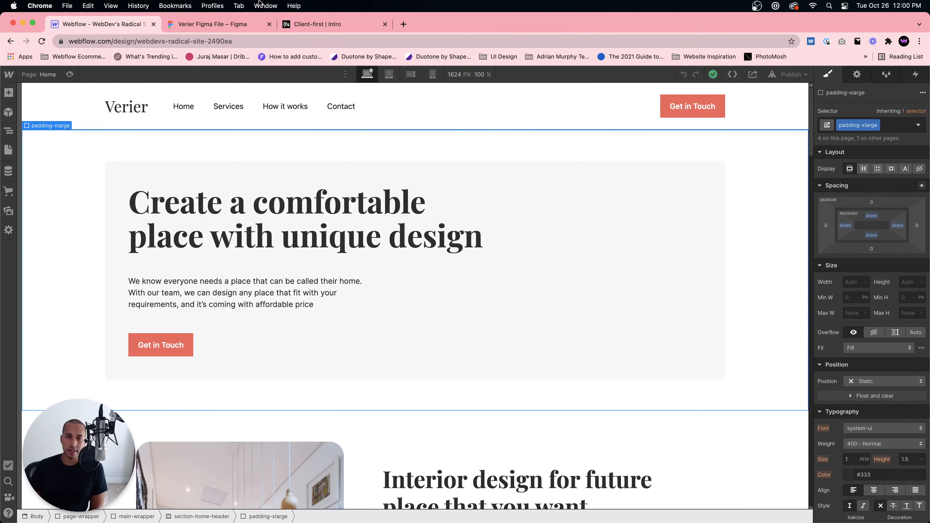
{"action": "left_click", "coordinate": [320, 25]}
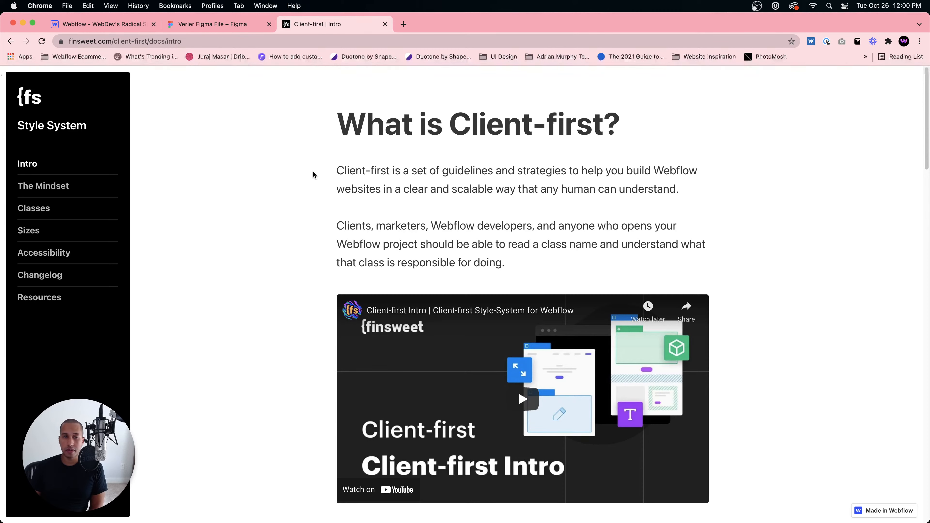
{"action": "left_click", "coordinate": [188, 26]}
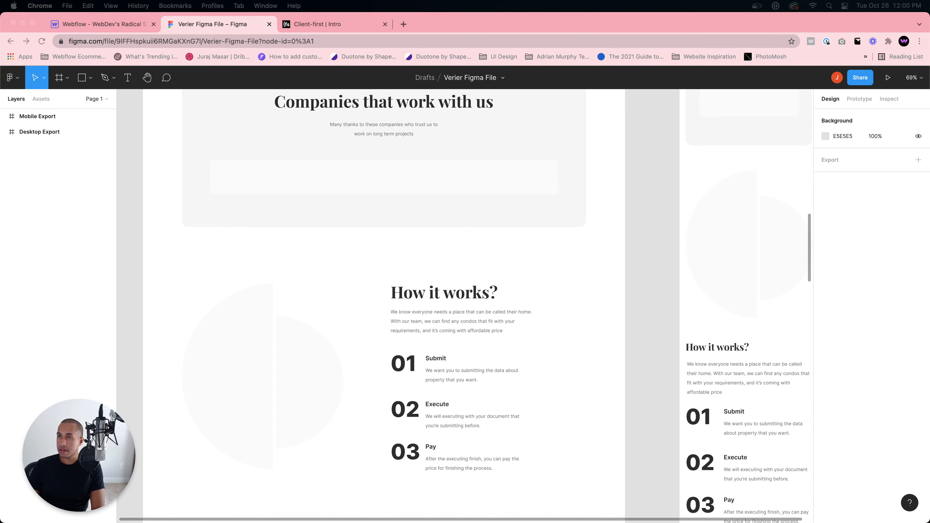
- Show the Agenda slide of the Live Stream Agenda deck full screen and leave the presentation
{"action": "left_click_drag", "start_coordinate": [929, 24], "coordinate": [476, 24]}
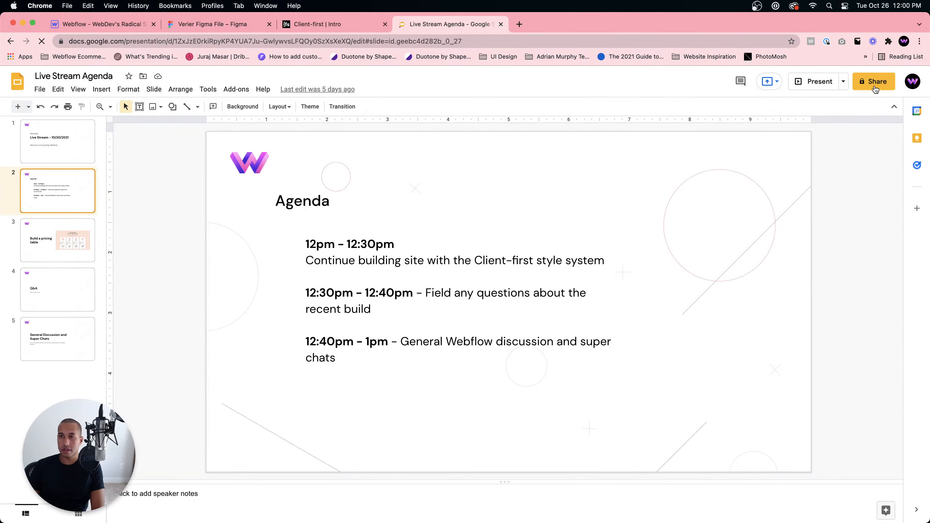
{"action": "left_click", "coordinate": [807, 81]}
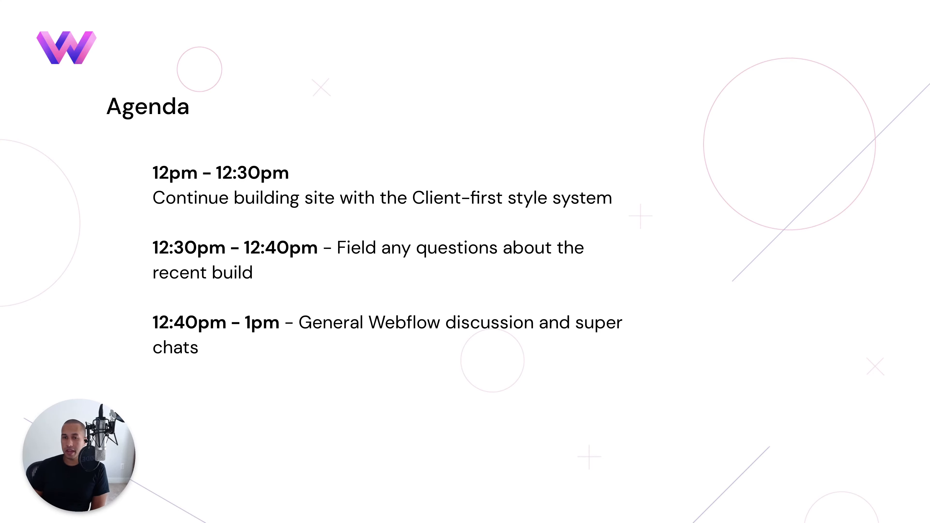
{"action": "mouse_move", "coordinate": [127, 3]}
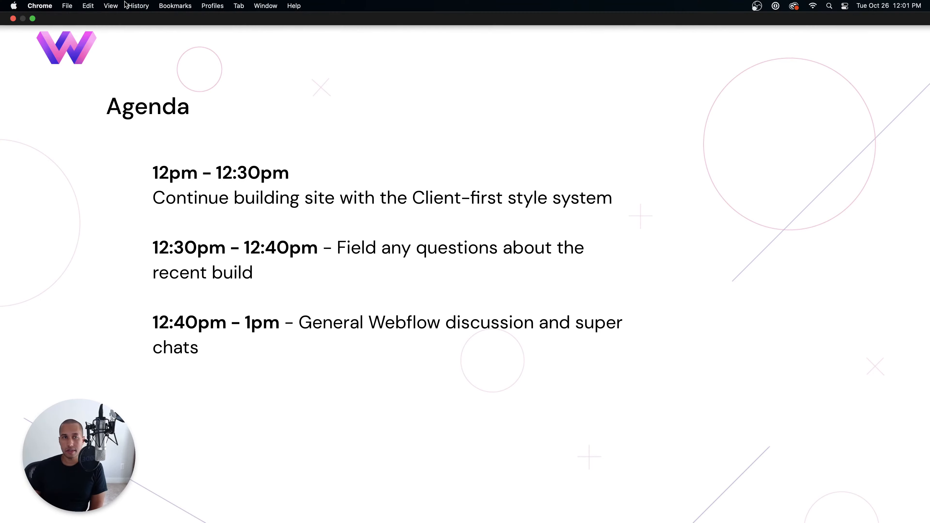
{"action": "left_click", "coordinate": [33, 19]}
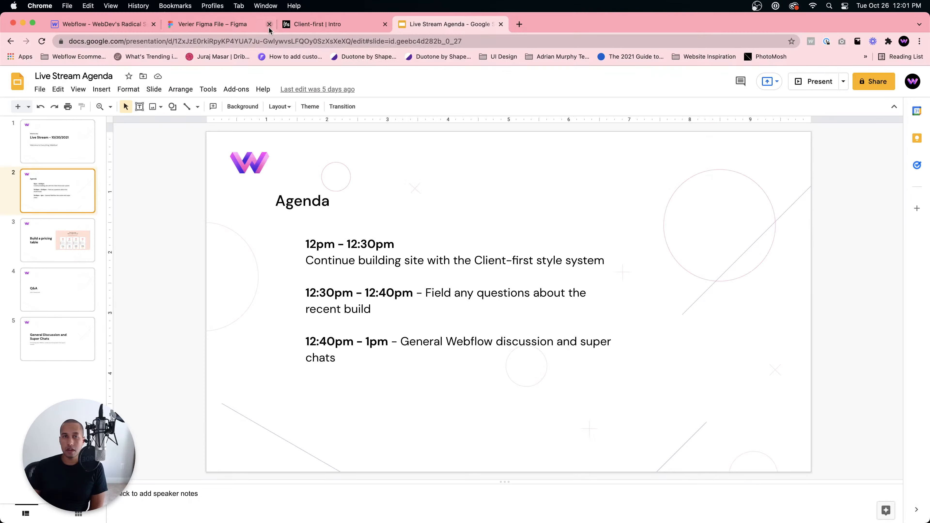
{"action": "left_click_drag", "start_coordinate": [444, 26], "coordinate": [928, 26]}
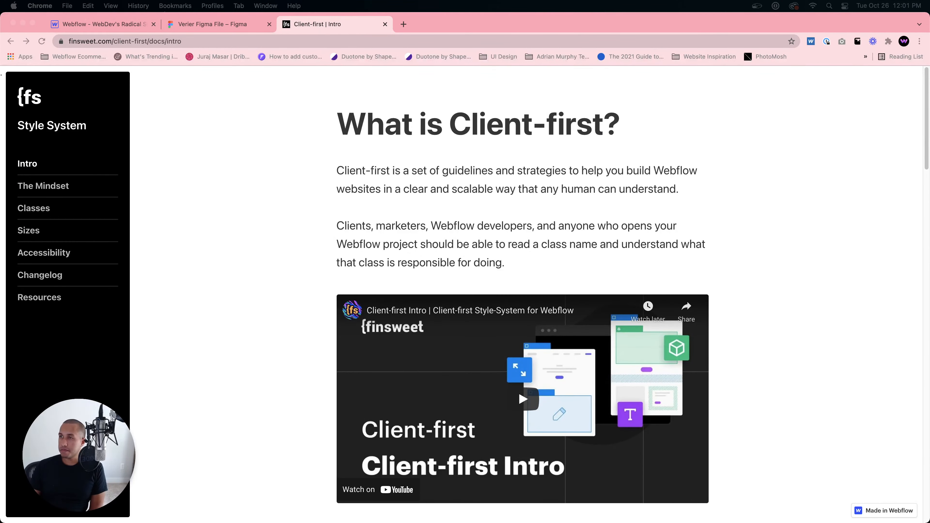
- Switch to the Verier Figma file and examine the layout and text of the How it works section in the desktop design
{"action": "left_click", "coordinate": [638, 221]}
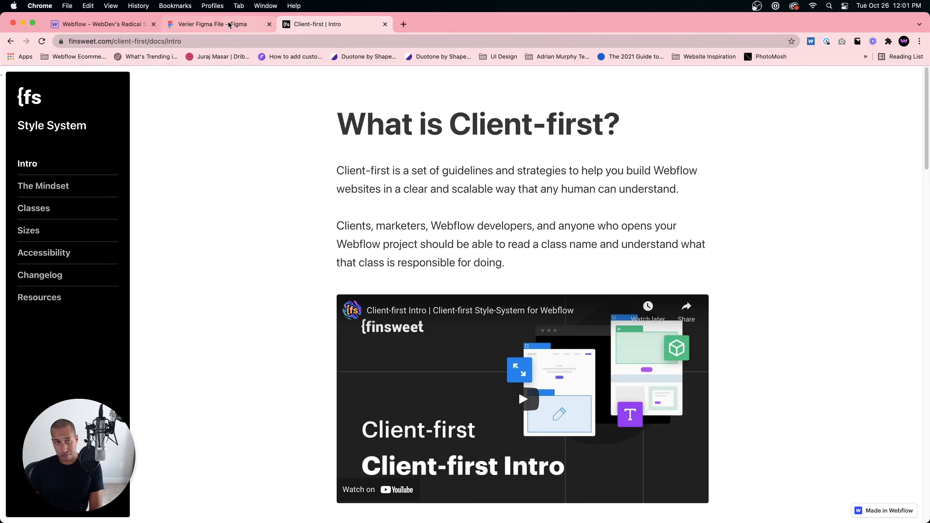
{"action": "left_click", "coordinate": [123, 24]}
{"action": "left_click", "coordinate": [213, 24]}
{"action": "scroll", "coordinate": [350, 184], "scroll_direction": "up", "scroll_amount": 10}
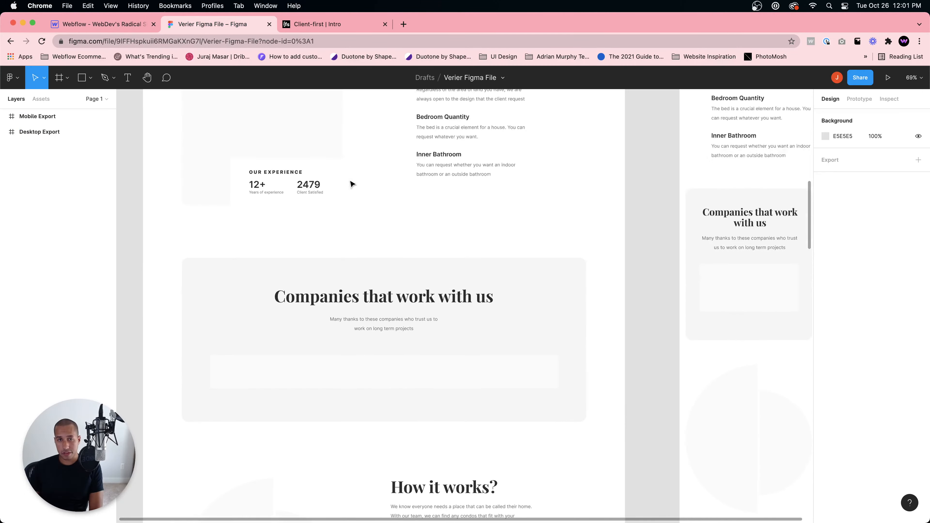
{"action": "scroll", "coordinate": [350, 184], "scroll_direction": "up", "scroll_amount": 8}
{"action": "scroll", "coordinate": [351, 187], "scroll_direction": "down", "scroll_amount": 14}
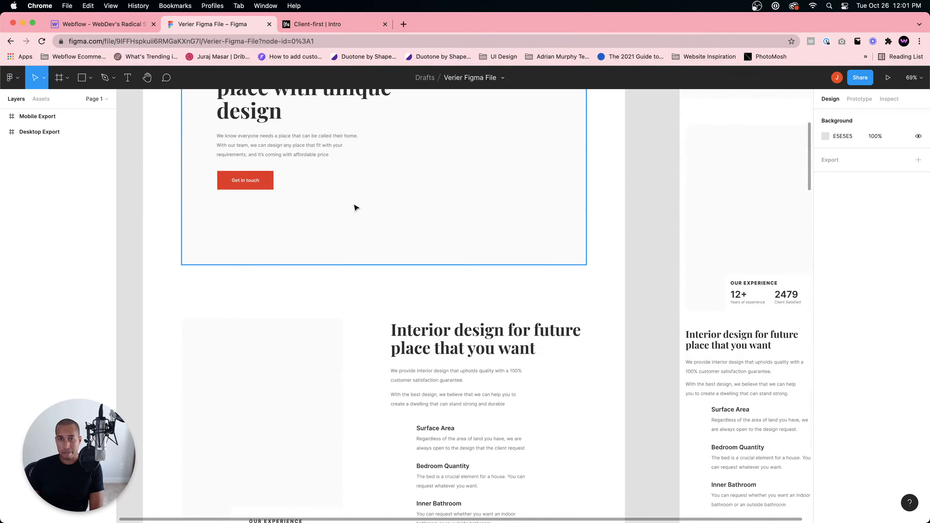
{"action": "scroll", "coordinate": [356, 216], "scroll_direction": "down", "scroll_amount": 6}
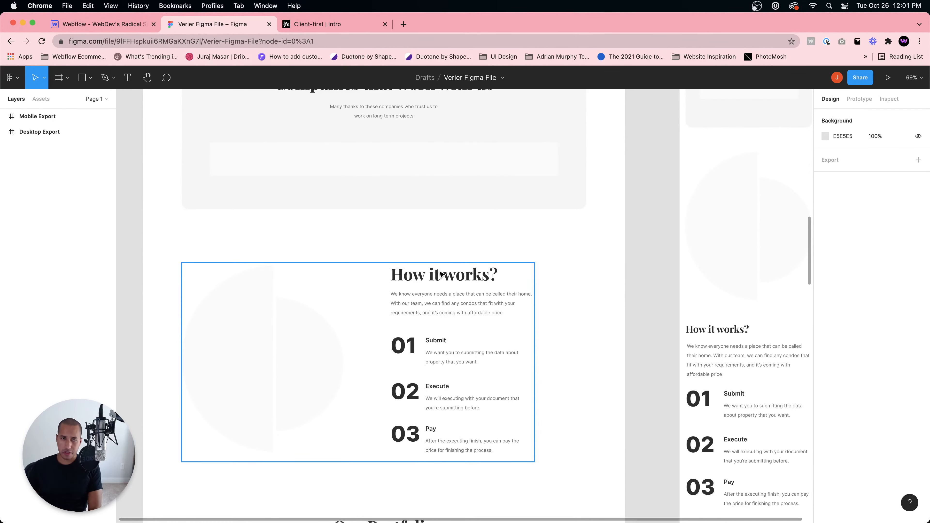
{"action": "left_click", "coordinate": [437, 290]}
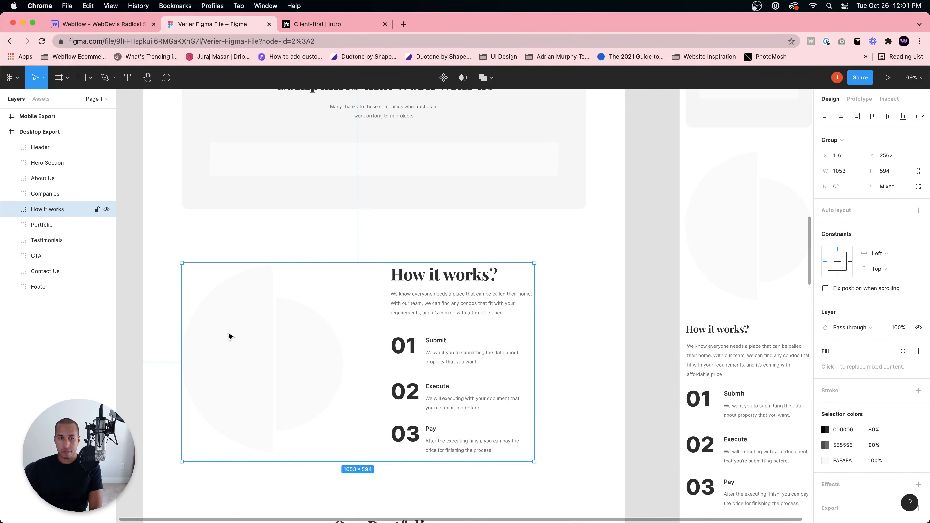
{"action": "scroll", "coordinate": [371, 346], "scroll_direction": "down", "scroll_amount": 3}
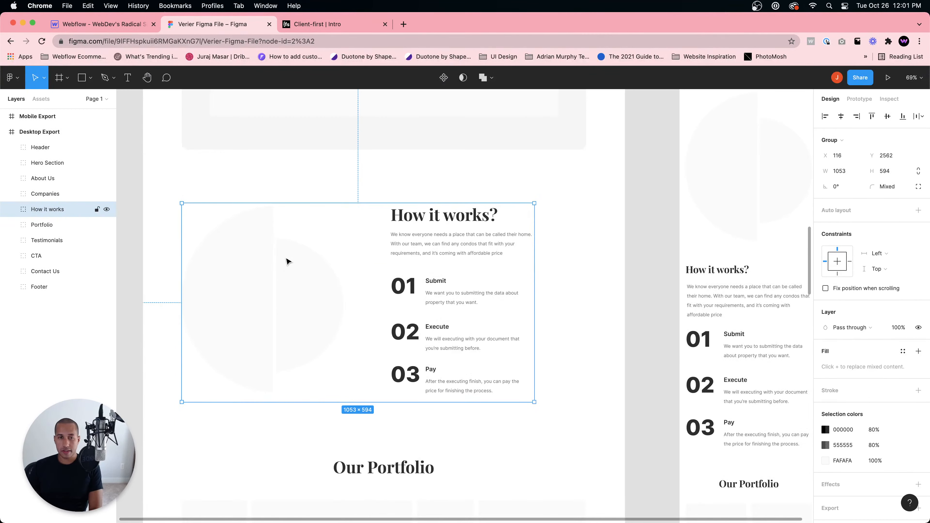
{"action": "scroll", "coordinate": [222, 273], "scroll_direction": "up", "scroll_amount": 3}
{"action": "left_click_drag", "start_coordinate": [378, 262], "coordinate": [413, 257]}
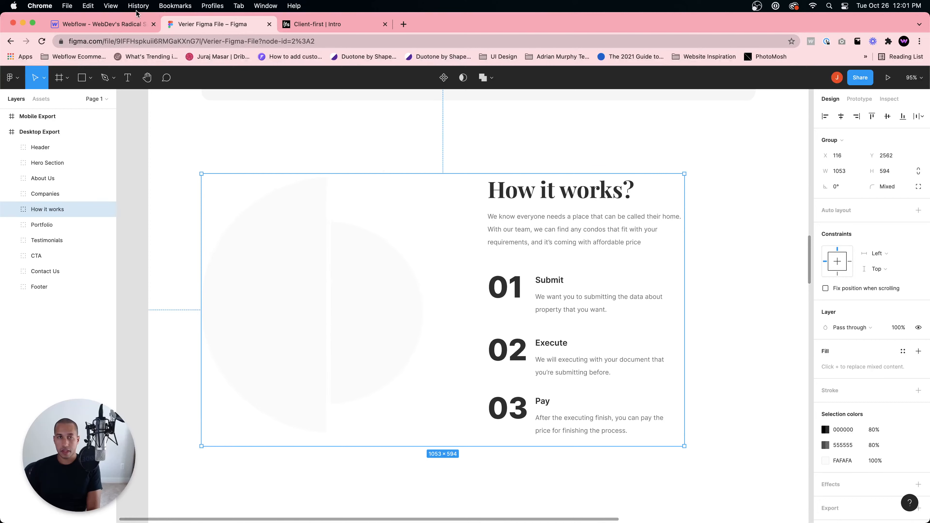
- In Webflow, insert a heading into the how-it-works_content-right block and set its type to H2
{"action": "left_click", "coordinate": [79, 25]}
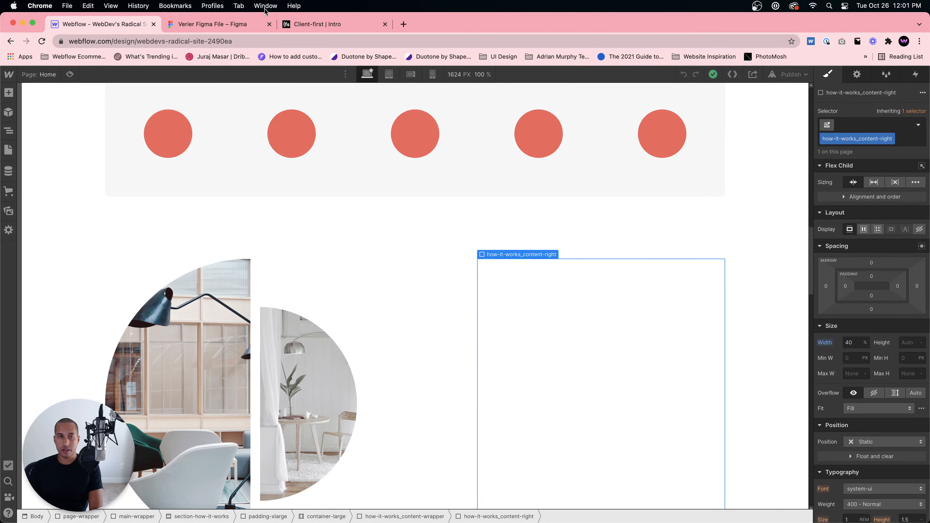
{"action": "left_click", "coordinate": [230, 24]}
{"action": "left_click", "coordinate": [110, 29]}
{"action": "key", "text": "super+e"}
{"action": "type", "text": "heading"}
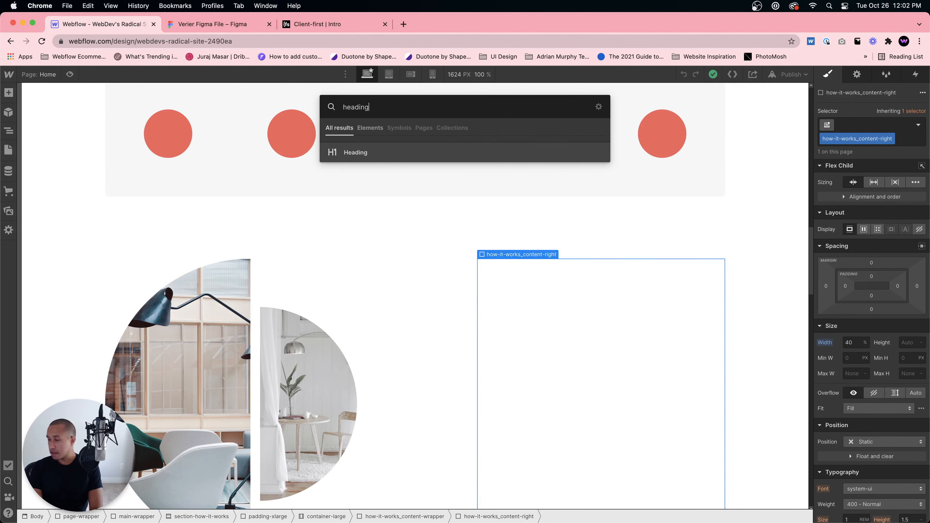
{"action": "key", "text": "Return"}
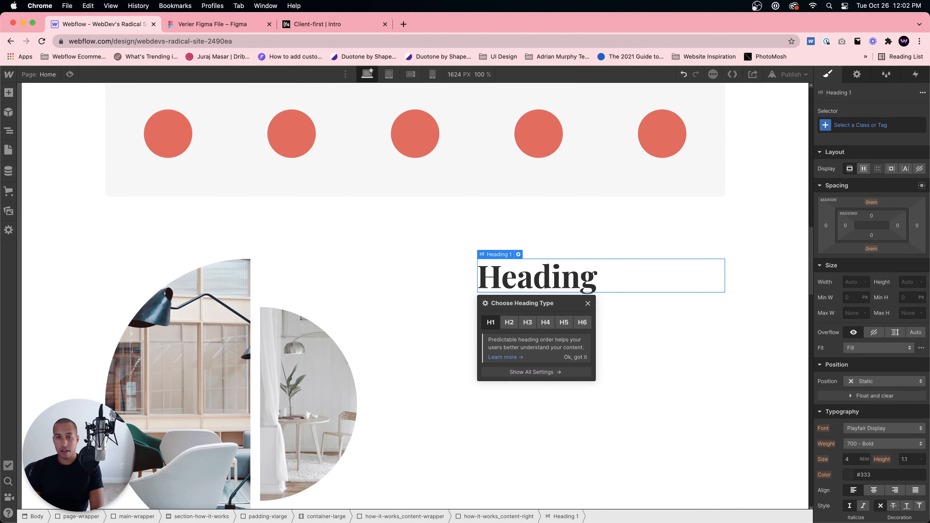
{"action": "left_click", "coordinate": [509, 317]}
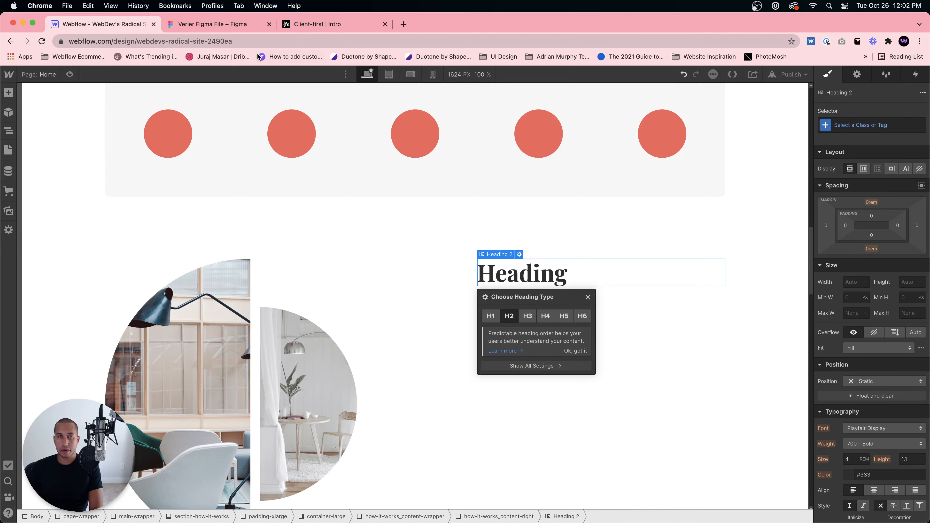
- Check the Figma design's section title and set the new heading's text to "How it works?"
{"action": "left_click", "coordinate": [231, 24]}
{"action": "left_click", "coordinate": [112, 25]}
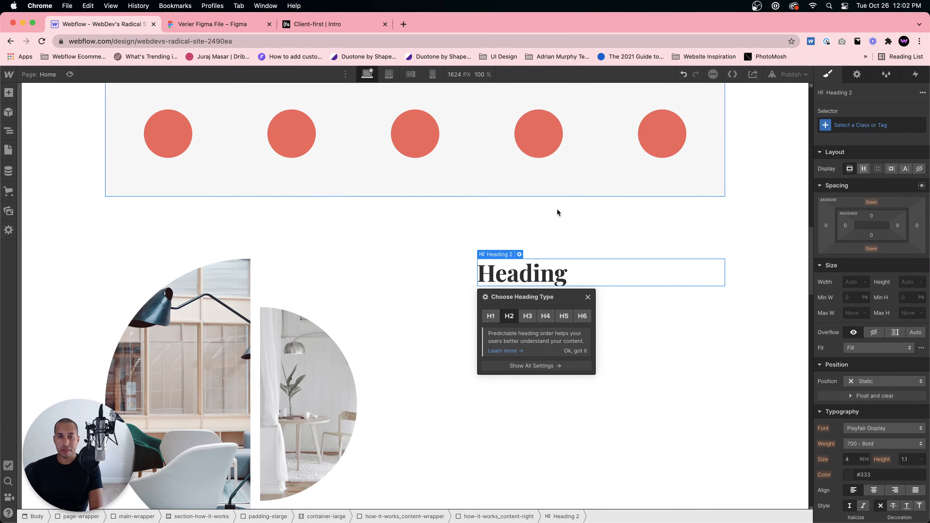
{"action": "double_click", "coordinate": [575, 273]}
{"action": "type", "text": "How it works?"}
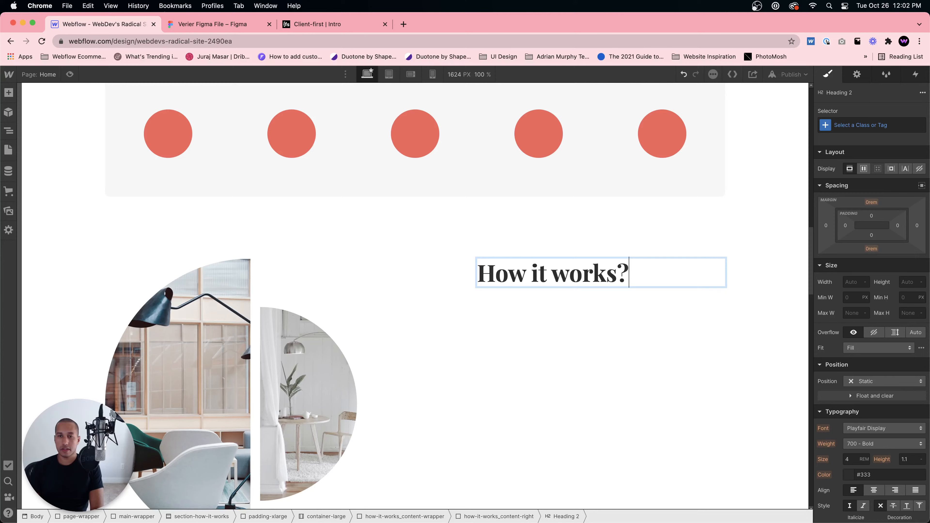
{"action": "left_click", "coordinate": [597, 343]}
- Compare the heading with the Figma design and remove the question mark so it reads "How it works"
{"action": "left_click", "coordinate": [245, 23]}
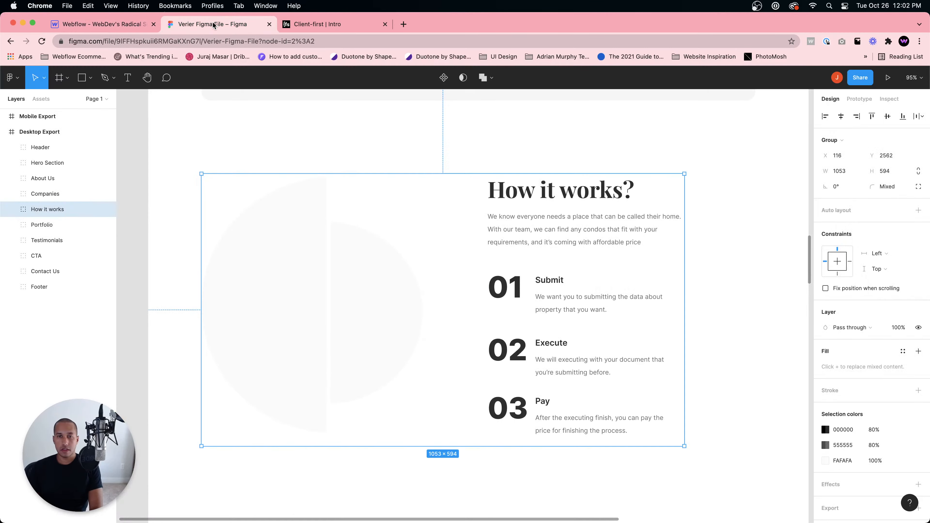
{"action": "left_click", "coordinate": [125, 26]}
{"action": "double_click", "coordinate": [639, 272]}
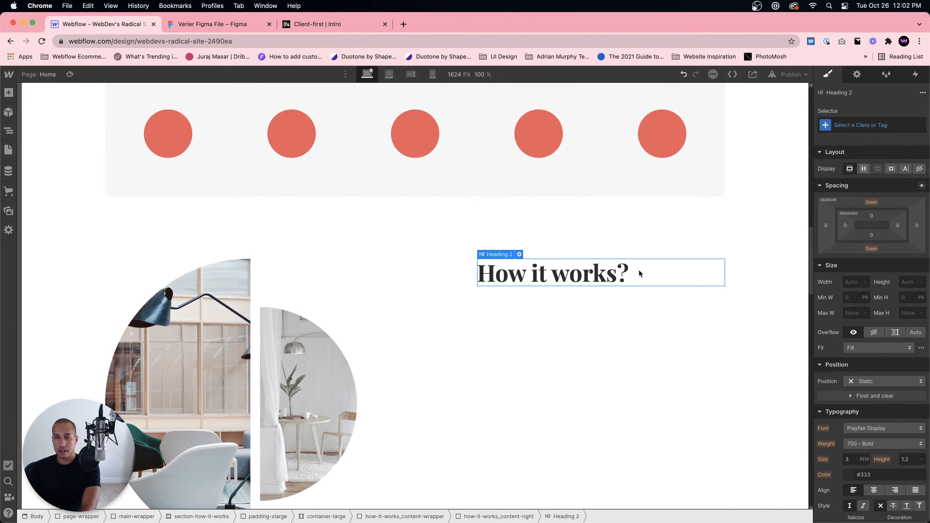
{"action": "key", "text": "BackSpace"}
{"action": "key", "text": "Escape"}
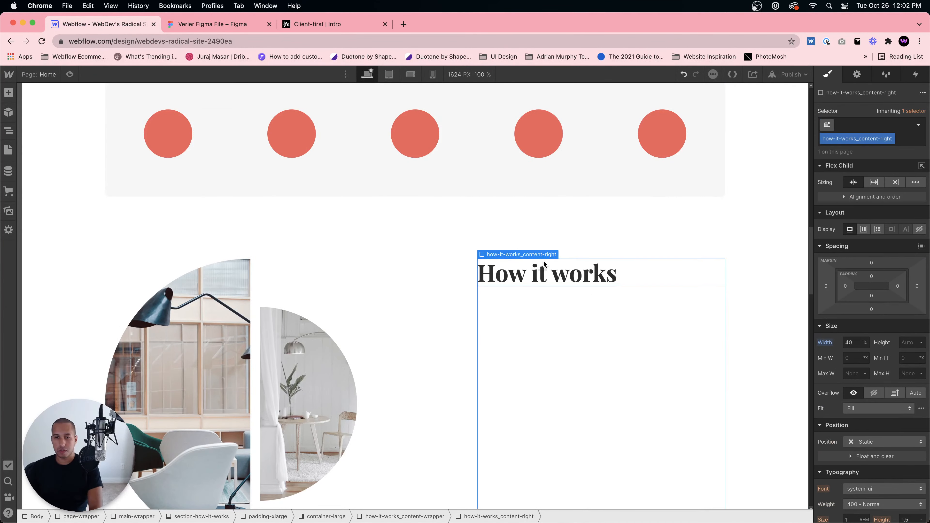
- Insert a paragraph below the "How it works" heading in how-it-works_content-right, checking it against the Figma design
{"action": "left_click", "coordinate": [200, 24]}
{"action": "left_click", "coordinate": [107, 27]}
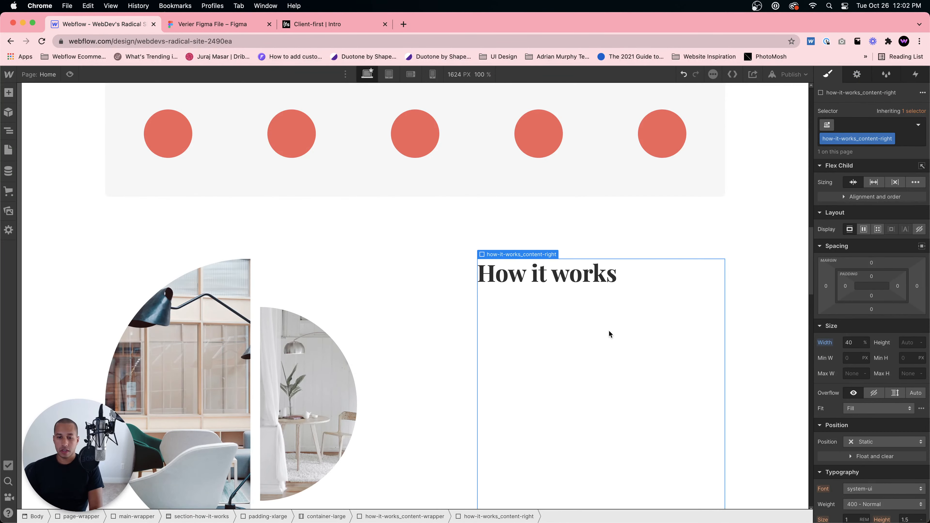
{"action": "key", "text": "super+e"}
{"action": "type", "text": "parag"}
{"action": "key", "text": "Return"}
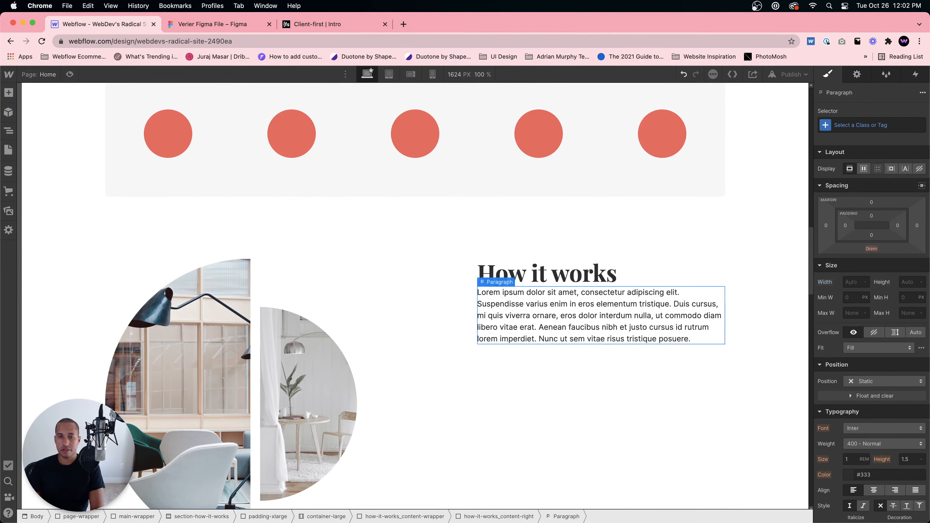
{"action": "left_click", "coordinate": [212, 24]}
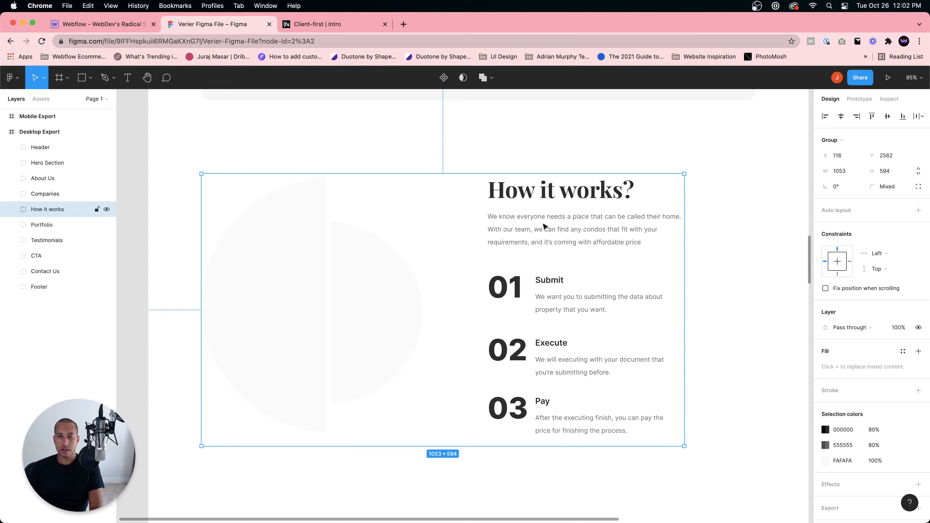
{"action": "key", "text": "super+1"}
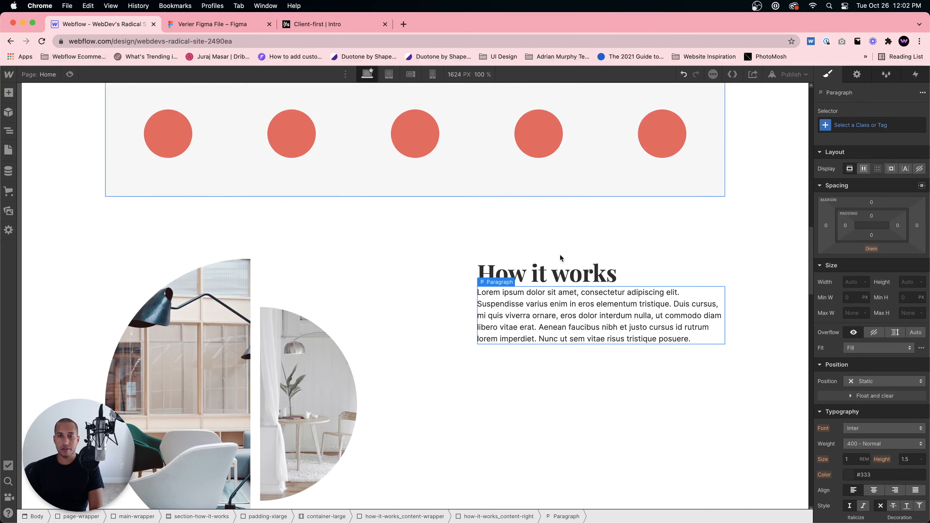
- Add a div block to how-it-works_content-right, place it above the paragraph and nest the "How it works" heading inside it
{"action": "left_click", "coordinate": [558, 262]}
{"action": "left_click", "coordinate": [8, 130]}
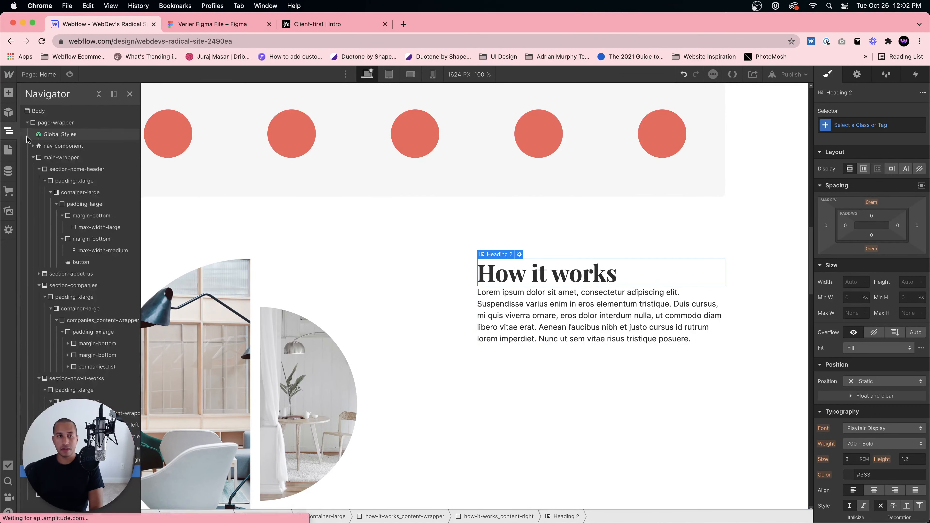
{"action": "left_click", "coordinate": [96, 459]}
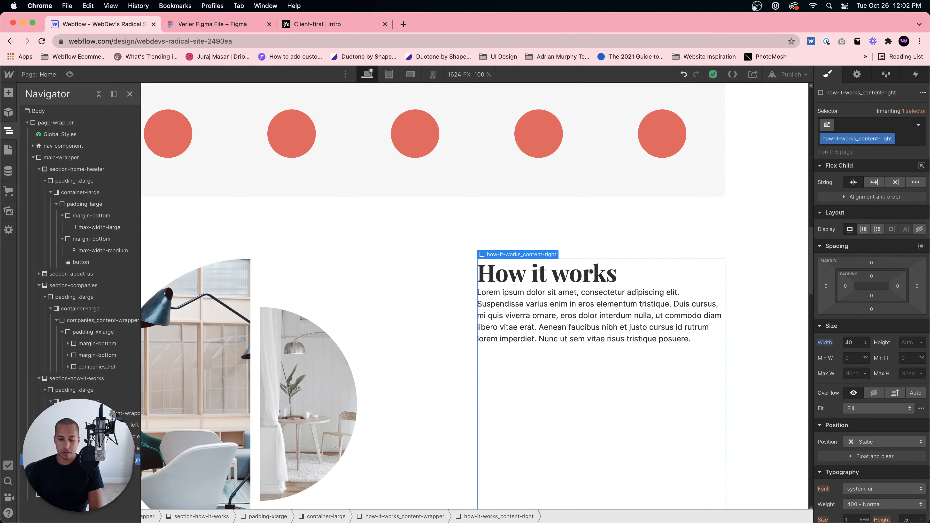
{"action": "key", "text": "super+k"}
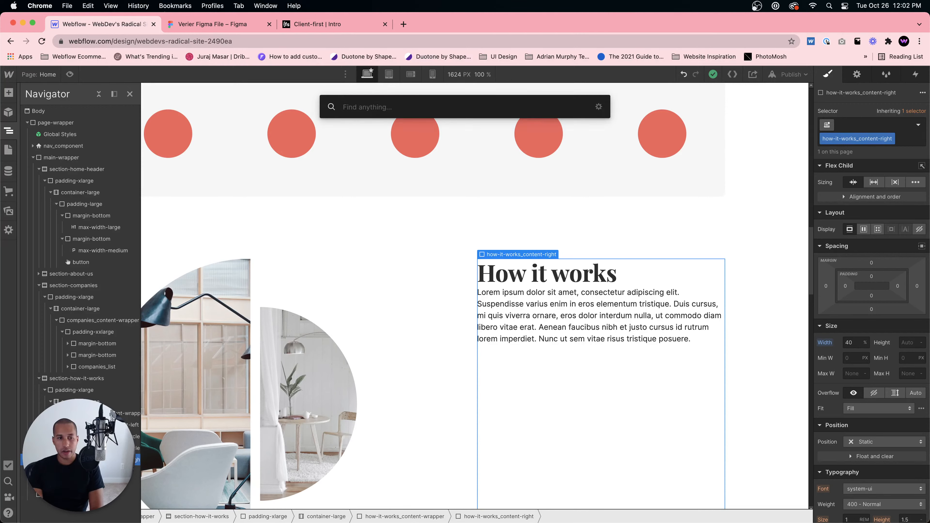
{"action": "type", "text": "div"}
{"action": "key", "text": "Return"}
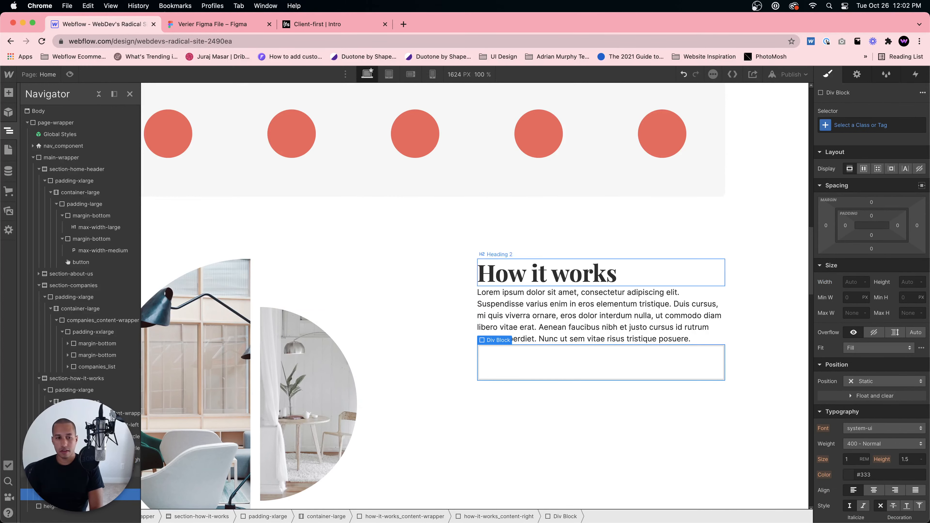
{"action": "left_click_drag", "start_coordinate": [84, 494], "coordinate": [84, 465]}
{"action": "left_click_drag", "start_coordinate": [84, 482], "coordinate": [84, 472]}
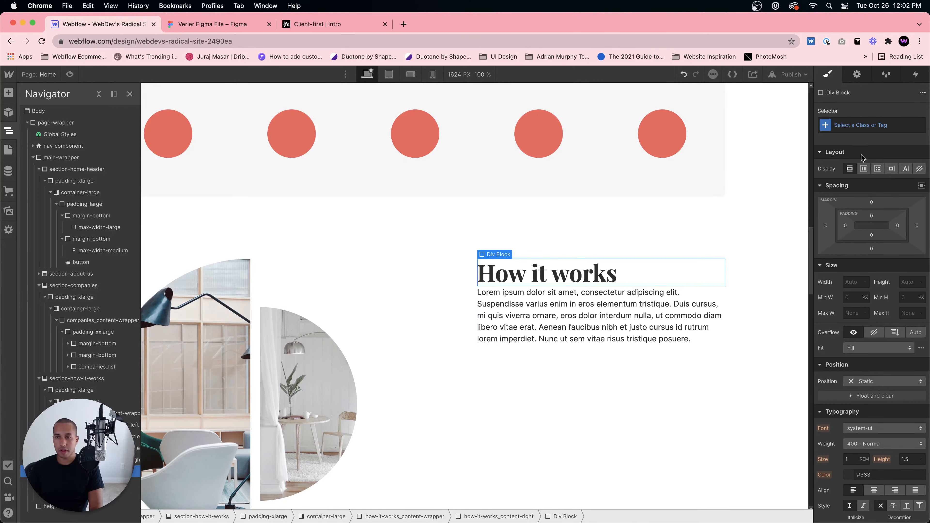
- Give the div block around the "How it works" heading the margin-bottom class with the margin-medium combo class
{"action": "left_click", "coordinate": [843, 125]}
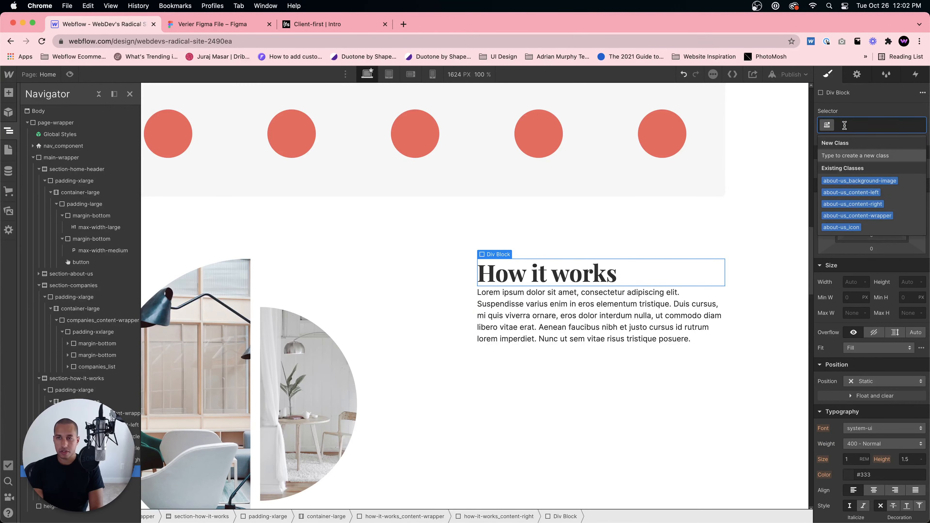
{"action": "type", "text": "margin-bottom"}
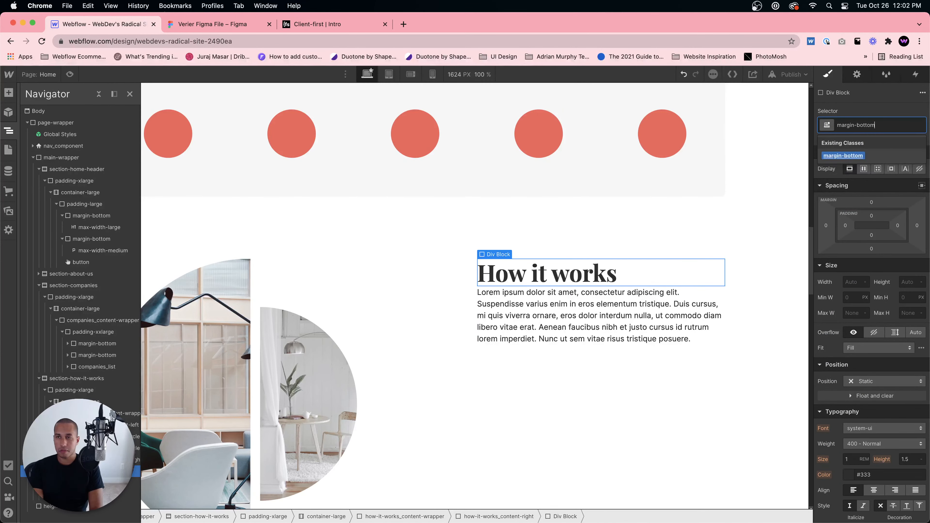
{"action": "key", "text": "Return"}
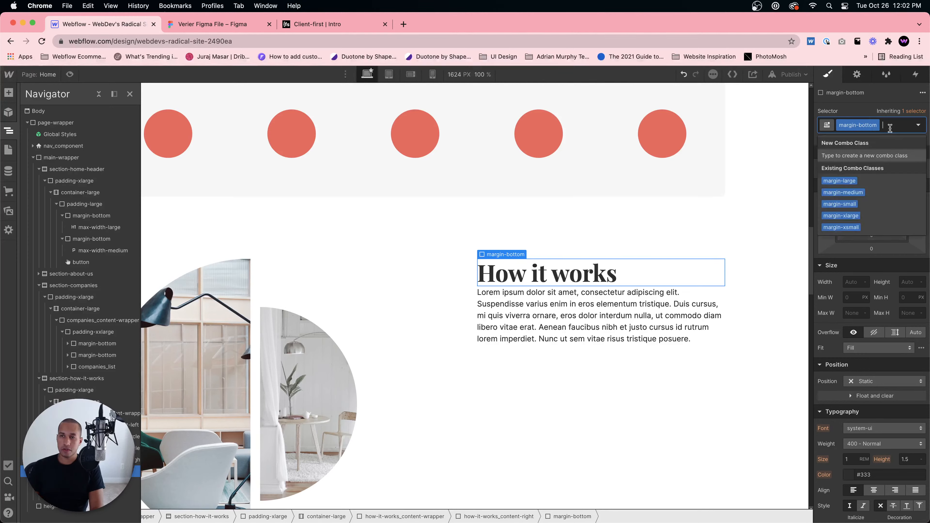
{"action": "type", "text": "margin-b"}
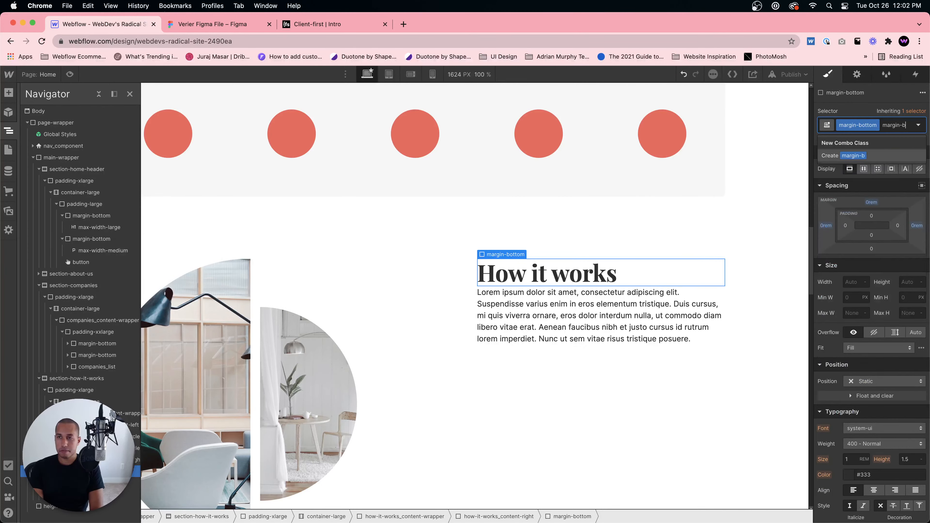
{"action": "key", "text": "BackSpace"}
{"action": "type", "text": "med"}
{"action": "key", "text": "Return"}
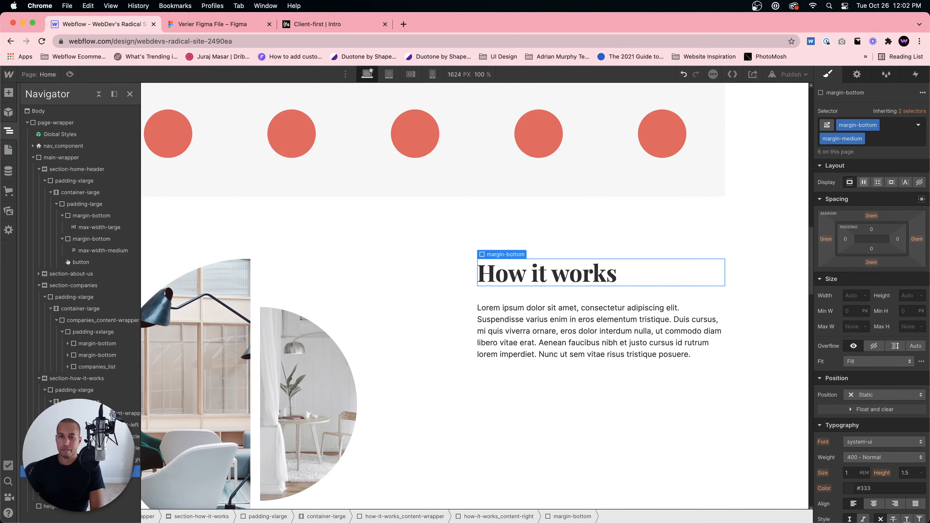
- Replace the heading wrapper's margin-medium combo class with margin-small
{"action": "left_click", "coordinate": [860, 139]}
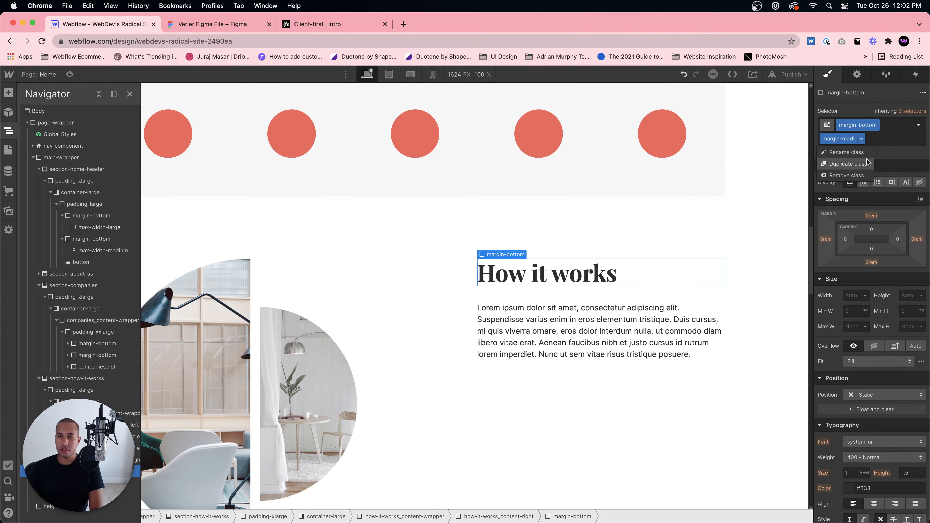
{"action": "left_click", "coordinate": [859, 175]}
{"action": "type", "text": "margin-s"}
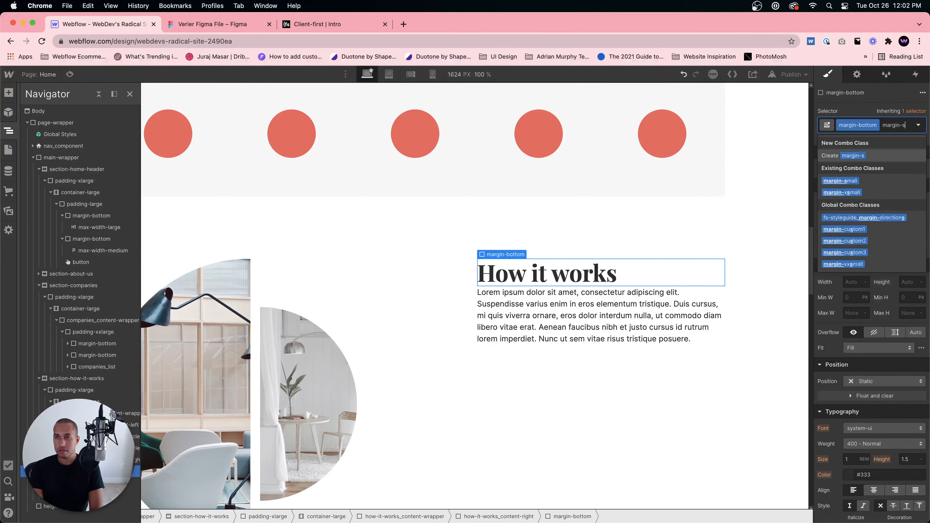
{"action": "type", "text": "mall"}
{"action": "key", "text": "Return"}
- Switch to the Figma design and copy the content of the paragraph under "How it works?"
{"action": "left_click", "coordinate": [670, 301]}
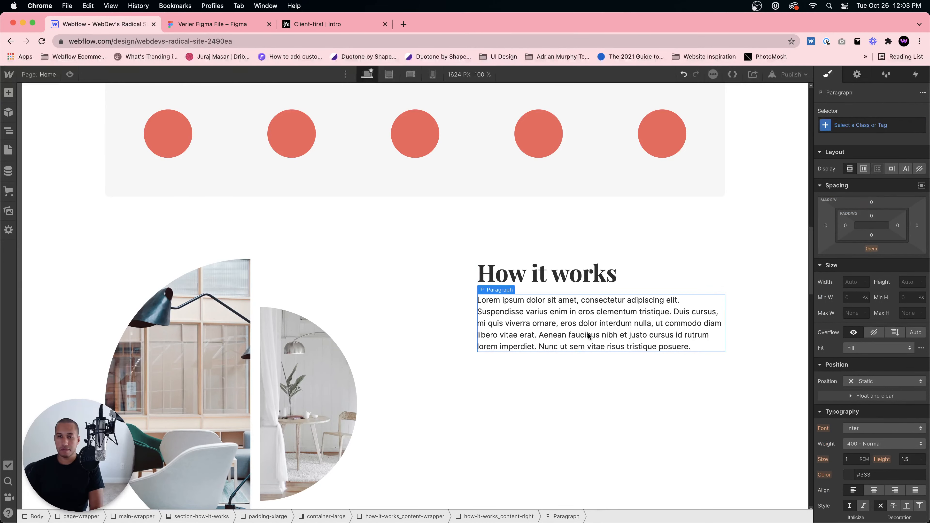
{"action": "left_click", "coordinate": [213, 23]}
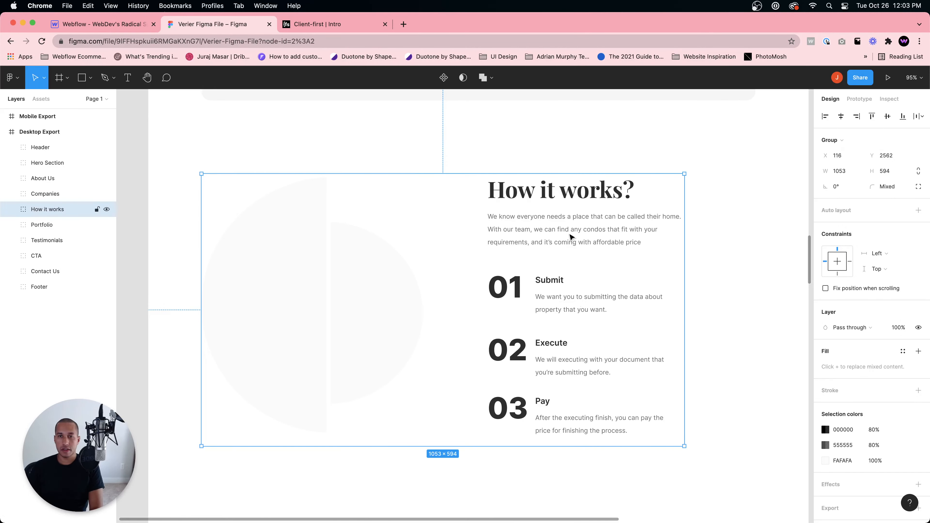
{"action": "double_click", "coordinate": [568, 224]}
{"action": "left_click", "coordinate": [889, 99]}
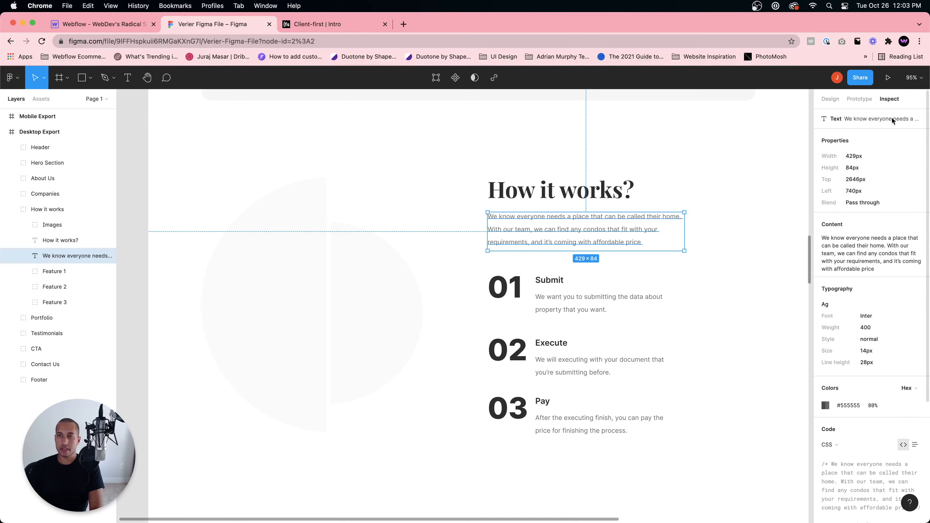
{"action": "left_click", "coordinate": [909, 225]}
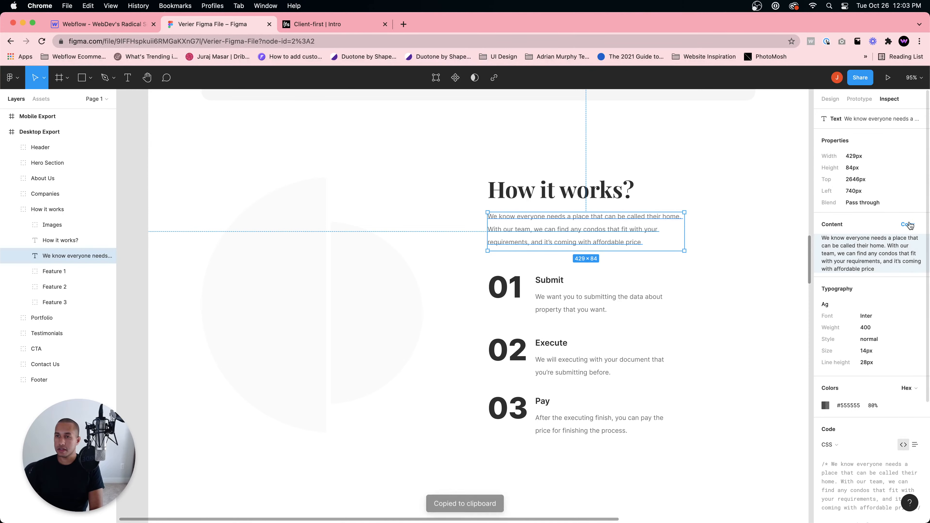
{"action": "left_click", "coordinate": [117, 25]}
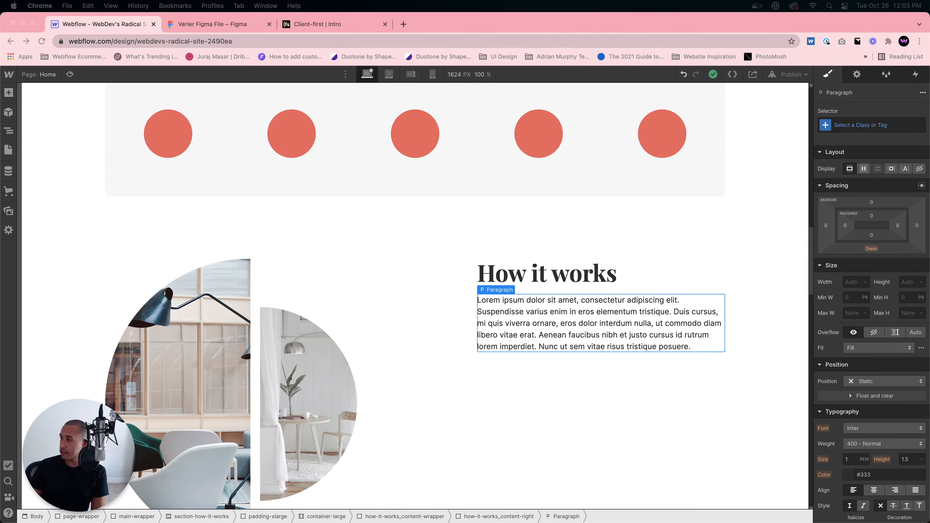
{"action": "left_click", "coordinate": [223, 24]}
{"action": "left_click", "coordinate": [871, 253]}
- Back in Webflow, replace the placeholder text of the paragraph below the "How it works" heading with the copied Figma text
{"action": "left_click", "coordinate": [103, 24]}
{"action": "double_click", "coordinate": [600, 323]}
{"action": "key", "text": "super+a"}
{"action": "key", "text": "super+v"}
{"action": "left_click", "coordinate": [547, 273]}
- Examine the numbered steps below the paragraph in the Figma design and the page's element structure in Webflow
{"action": "left_click", "coordinate": [238, 25]}
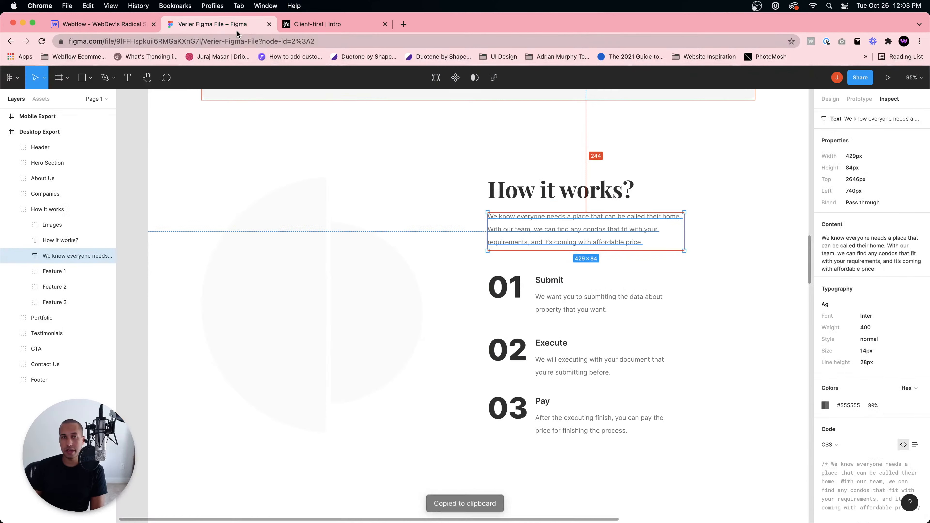
{"action": "left_click", "coordinate": [86, 24]}
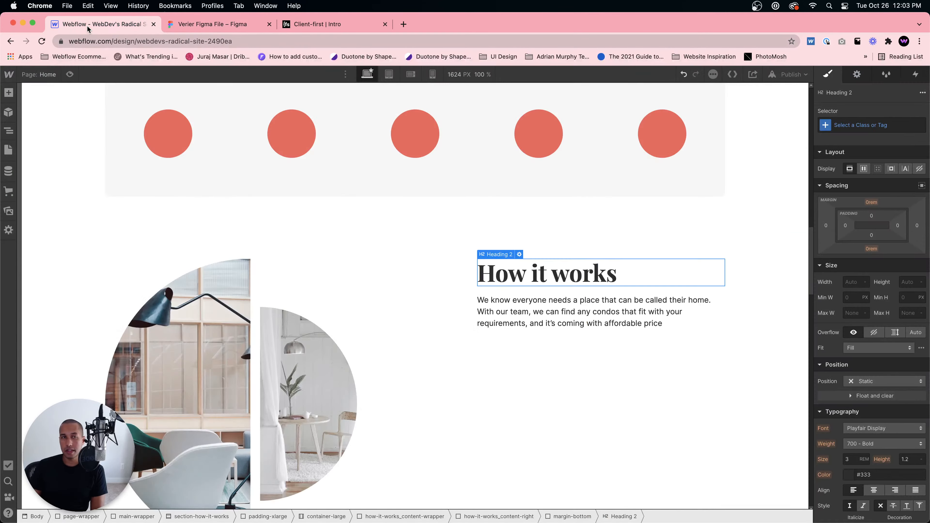
{"action": "left_click", "coordinate": [8, 130]}
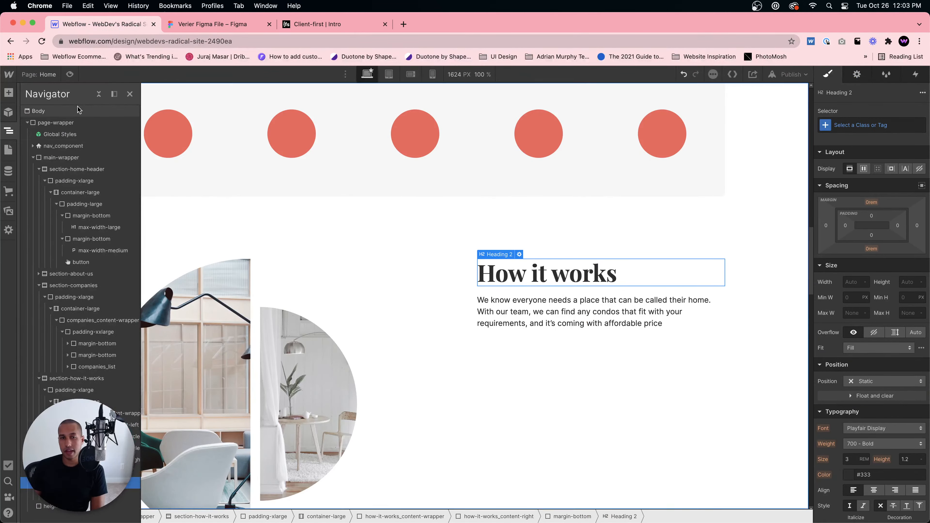
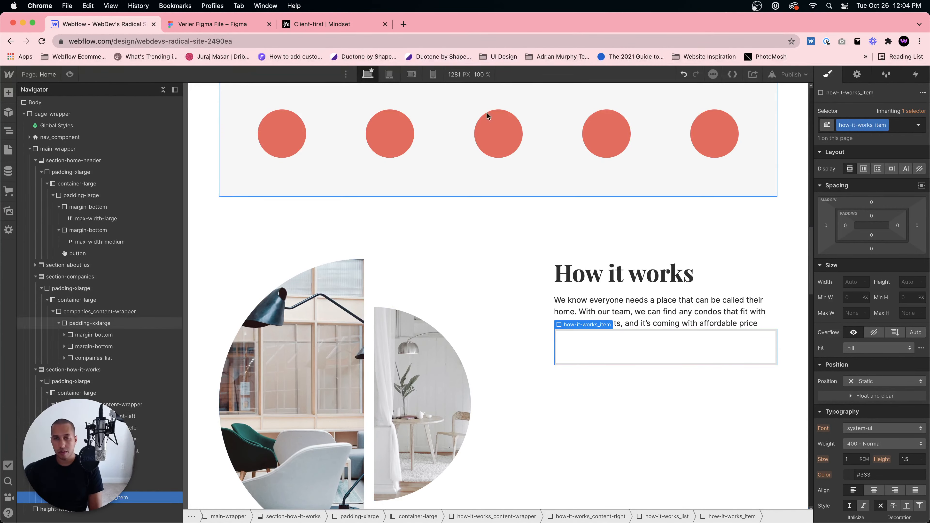
{"action": "left_click", "coordinate": [235, 24]}
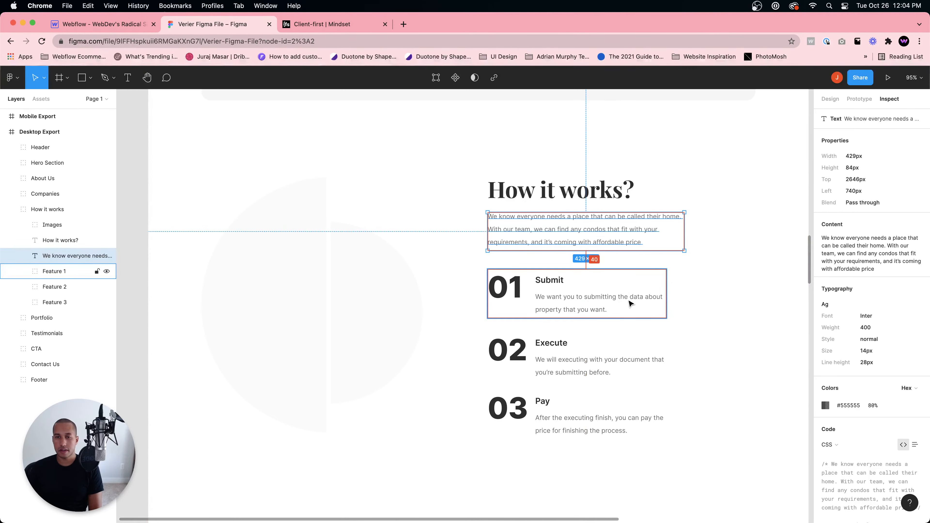
{"action": "left_click", "coordinate": [125, 25]}
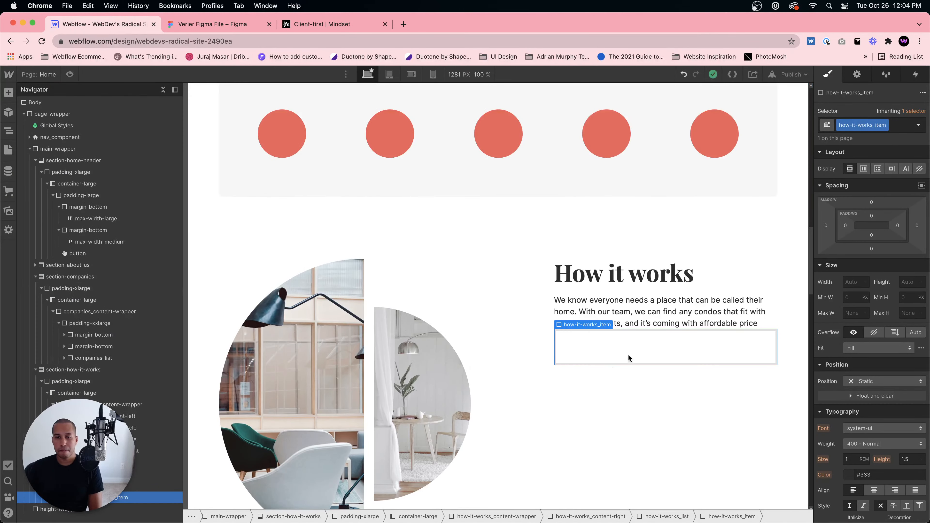
{"action": "key", "text": "super+e"}
{"action": "type", "text": "di"}
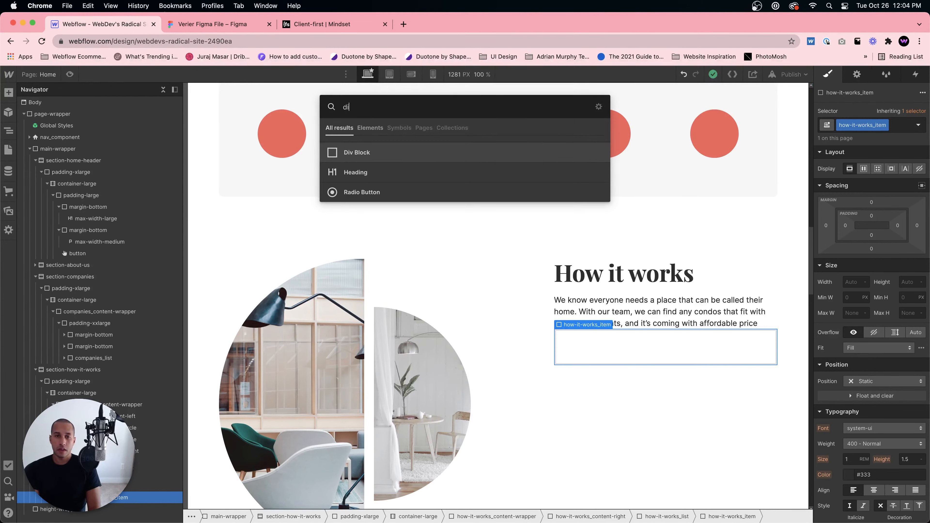
{"action": "type", "text": "v"}
{"action": "key", "text": "Return"}
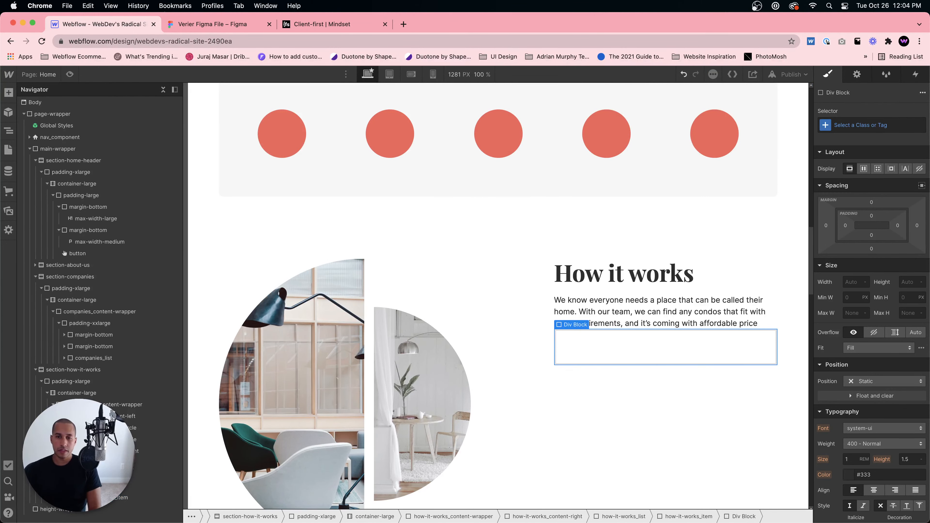
{"action": "left_click", "coordinate": [860, 125]}
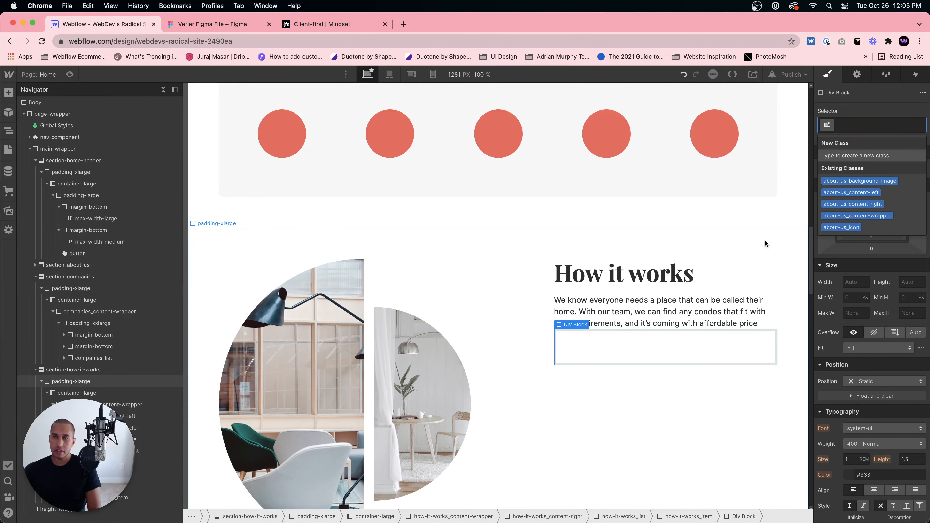
{"action": "left_click", "coordinate": [582, 345]}
{"action": "key", "text": "Delete"}
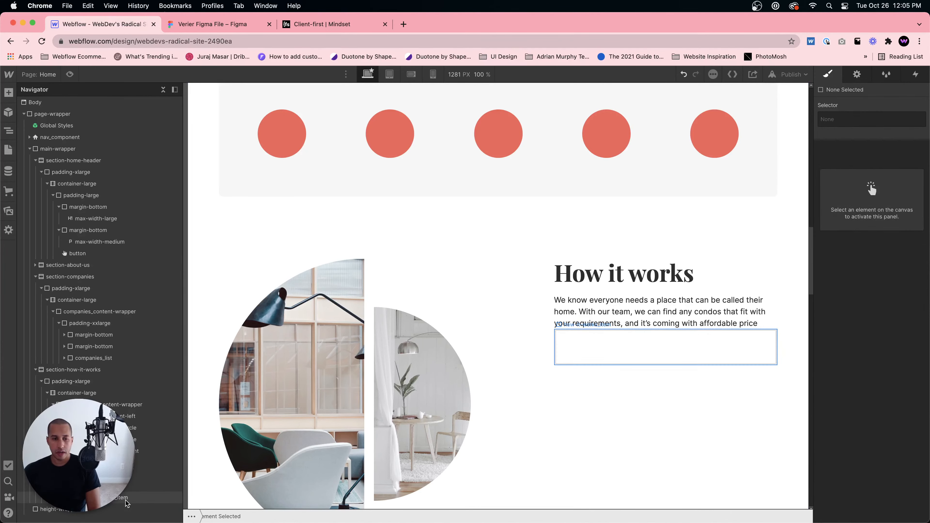
- Insert a text block inside how-it-works_item and give it the new class how-it-works_item-left
{"action": "left_click", "coordinate": [140, 497]}
{"action": "key", "text": "super+e"}
{"action": "type", "text": "text block"}
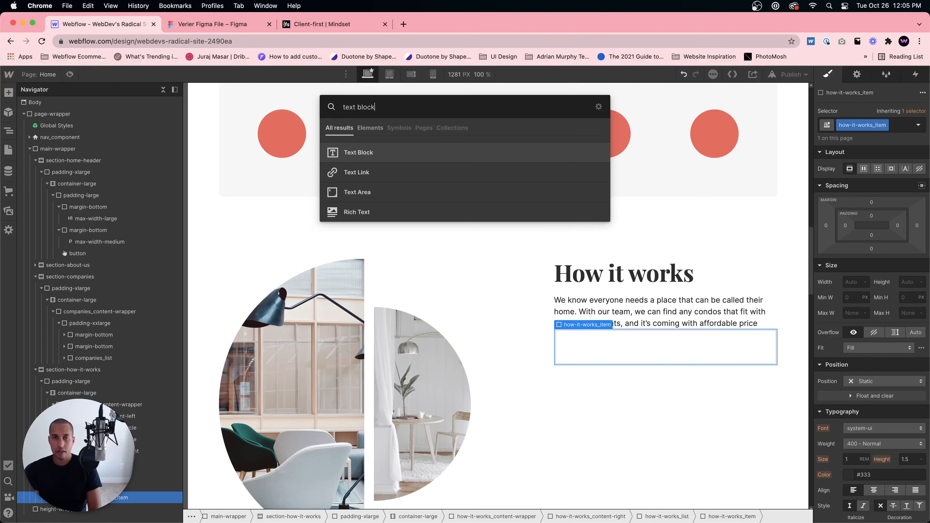
{"action": "key", "text": "Return"}
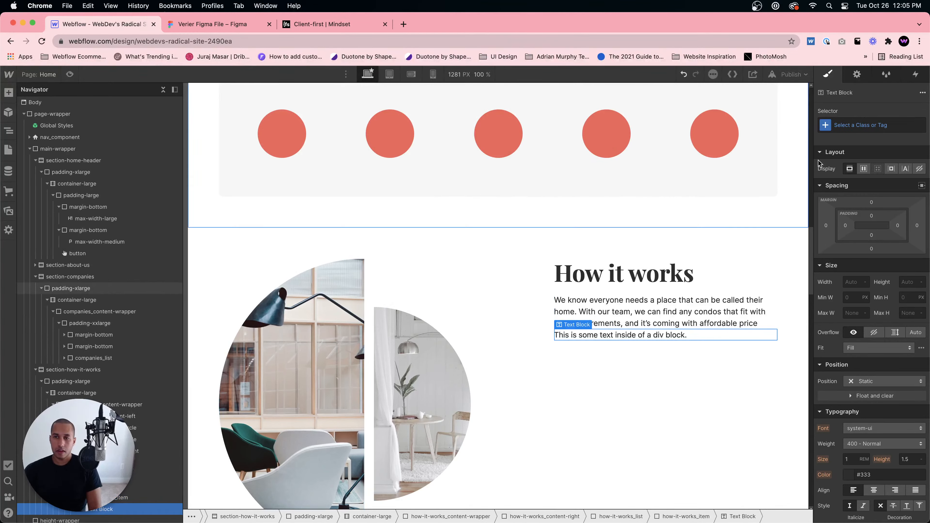
{"action": "left_click", "coordinate": [847, 127]}
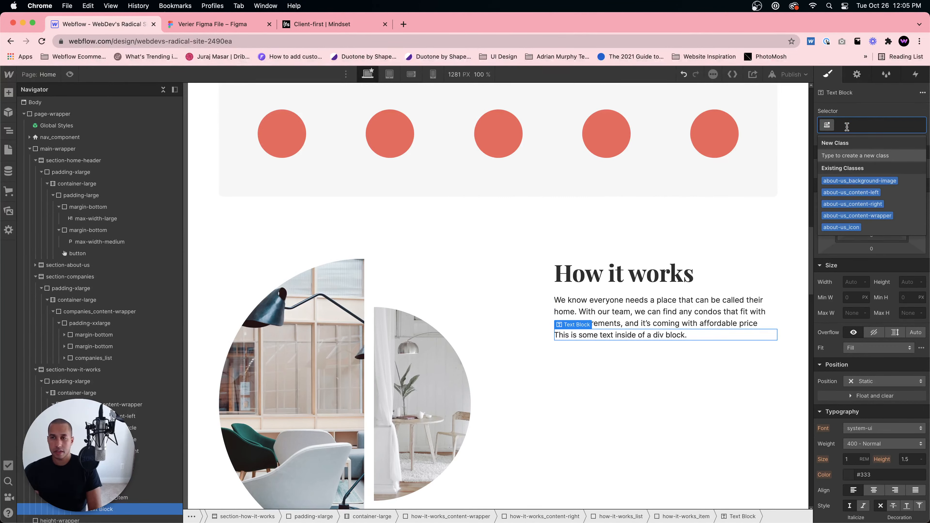
{"action": "type", "text": "how-"}
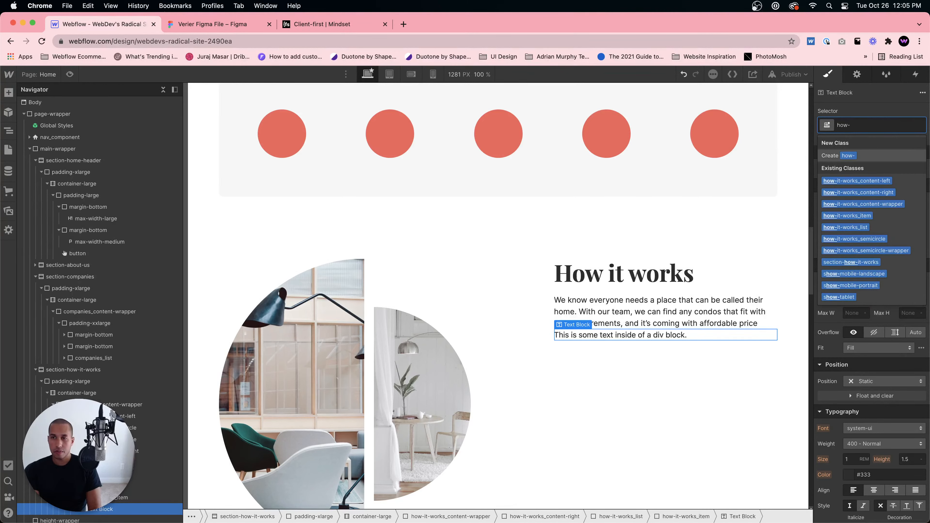
{"action": "type", "text": "it-works_"}
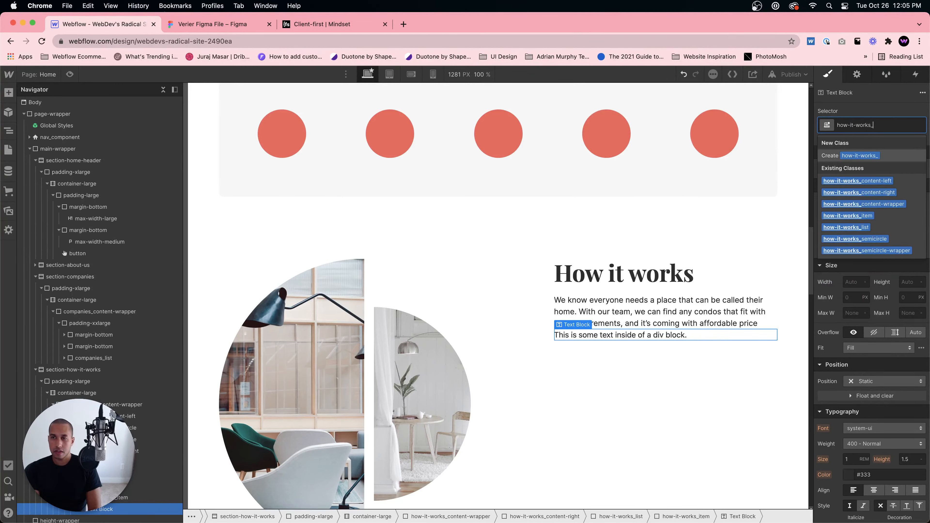
{"action": "type", "text": "item-left"}
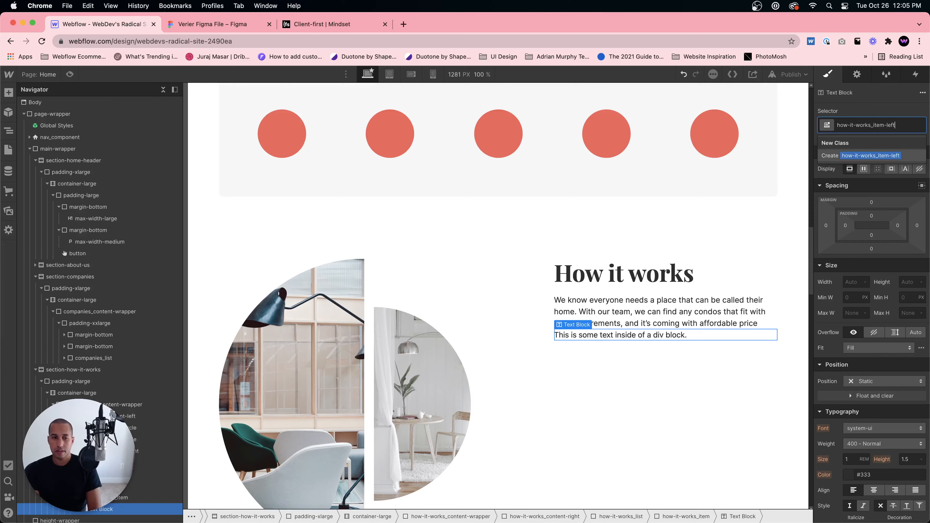
{"action": "key", "text": "Return"}
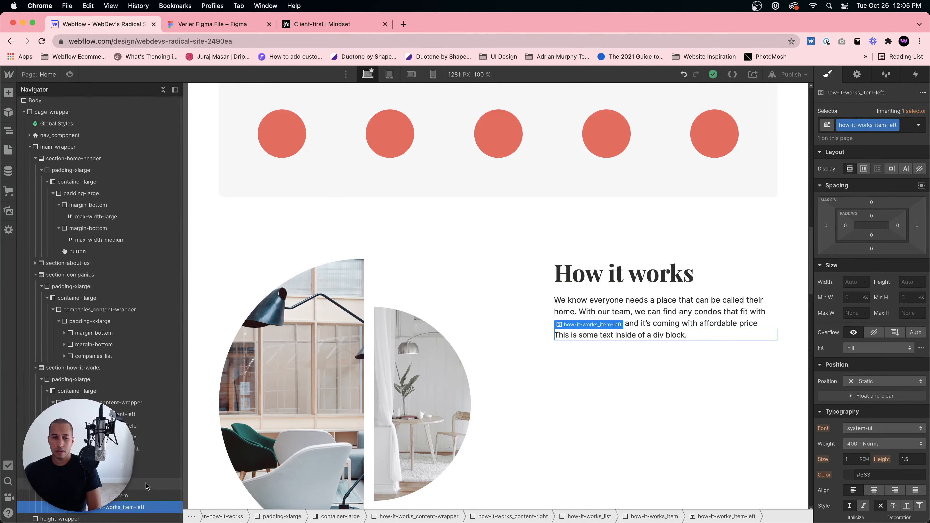
- Add a div block after the text block in how-it-works_item and give it the new class how-it-works-item-right
{"action": "scroll", "coordinate": [147, 487], "scroll_direction": "down", "scroll_amount": 1}
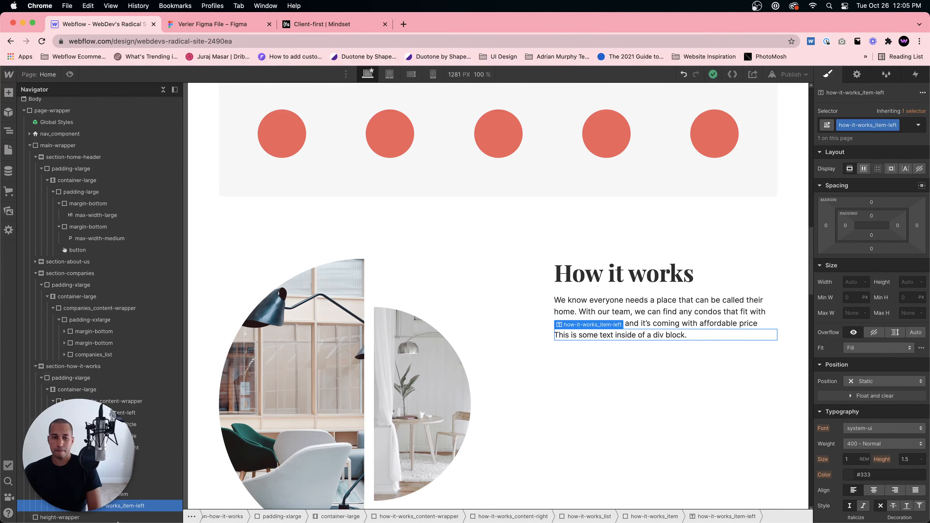
{"action": "key", "text": "super+e"}
{"action": "type", "text": "div"}
{"action": "key", "text": "Return"}
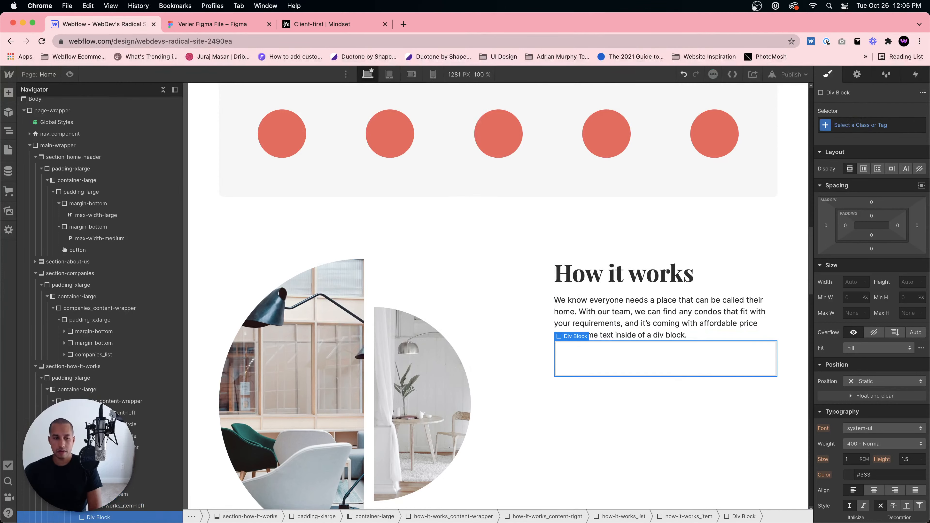
{"action": "left_click", "coordinate": [871, 125]}
{"action": "type", "text": "h"}
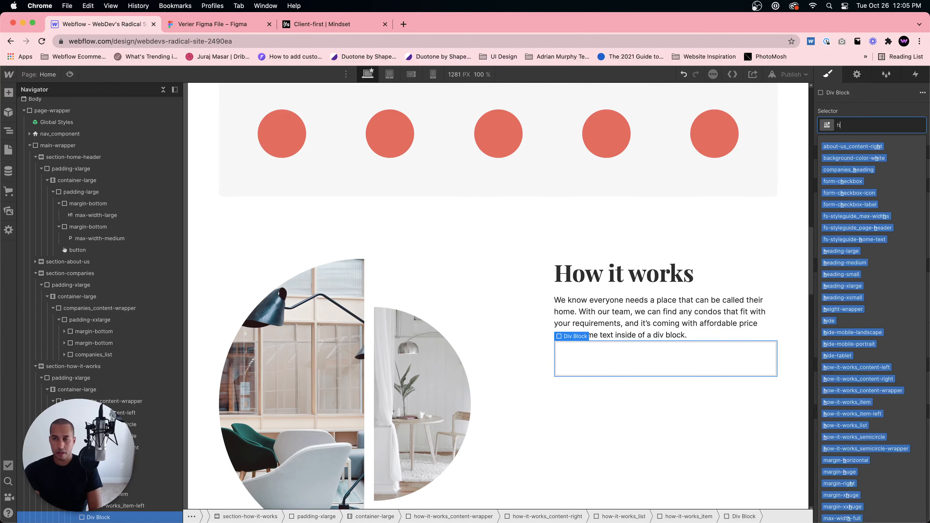
{"action": "type", "text": "ow-it-w"}
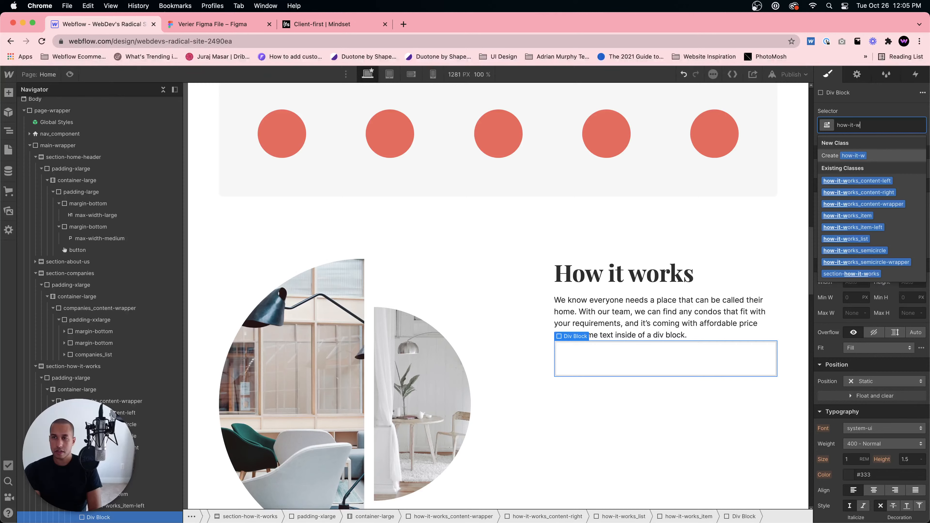
{"action": "type", "text": "orks-item"}
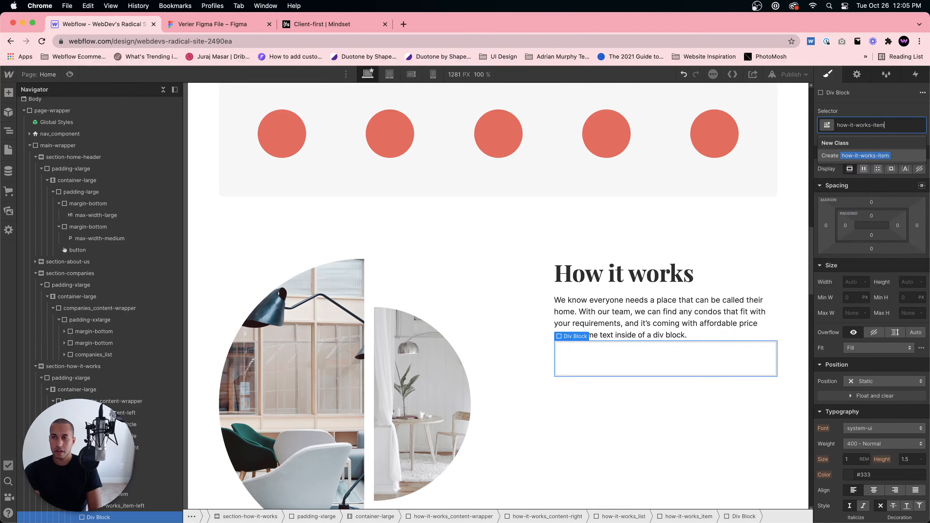
{"action": "type", "text": "-right"}
{"action": "key", "text": "Return"}
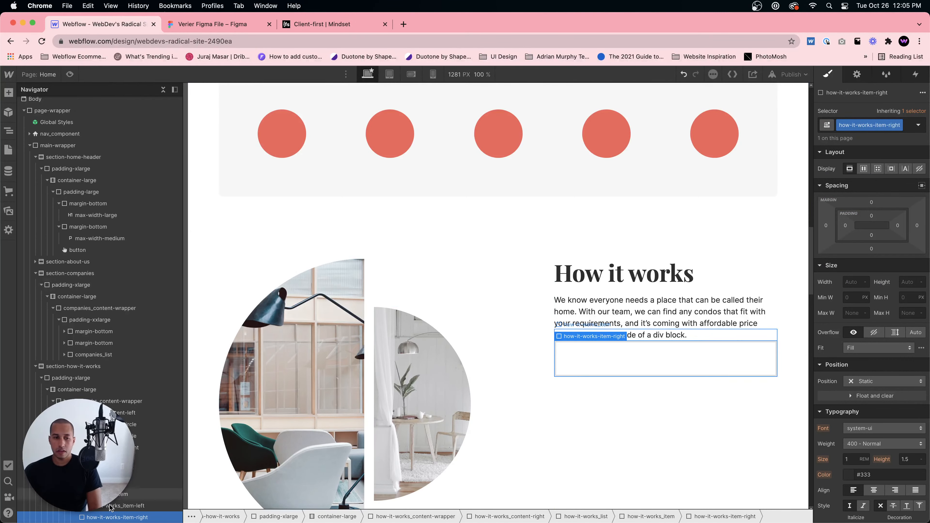
- Give how-it-works_item a horizontal flex layout and replace the placeholder text of how-it-works_item-left with 01
{"action": "left_click", "coordinate": [110, 496]}
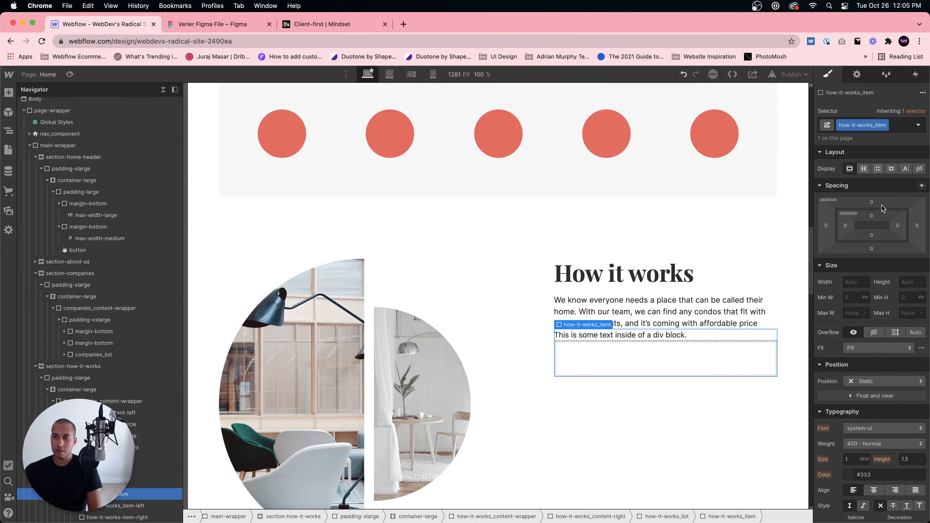
{"action": "left_click", "coordinate": [863, 169]}
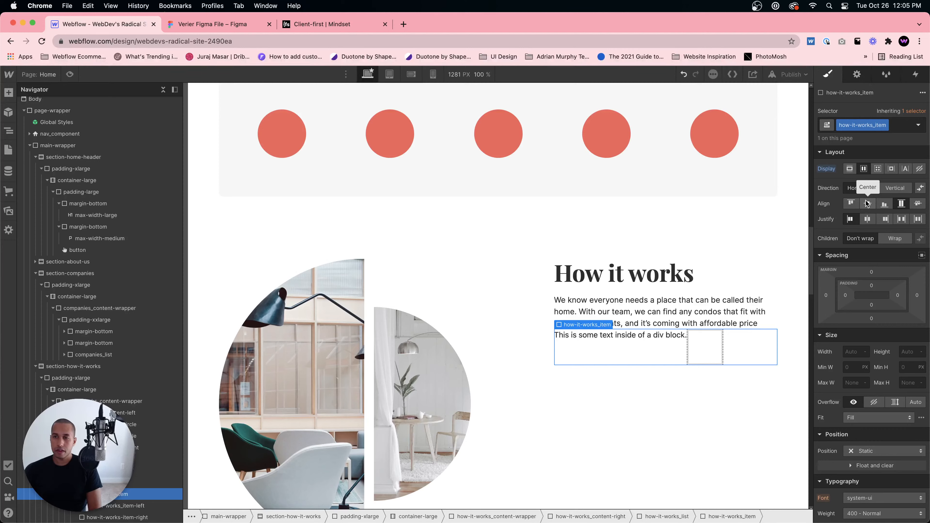
{"action": "left_click", "coordinate": [626, 342]}
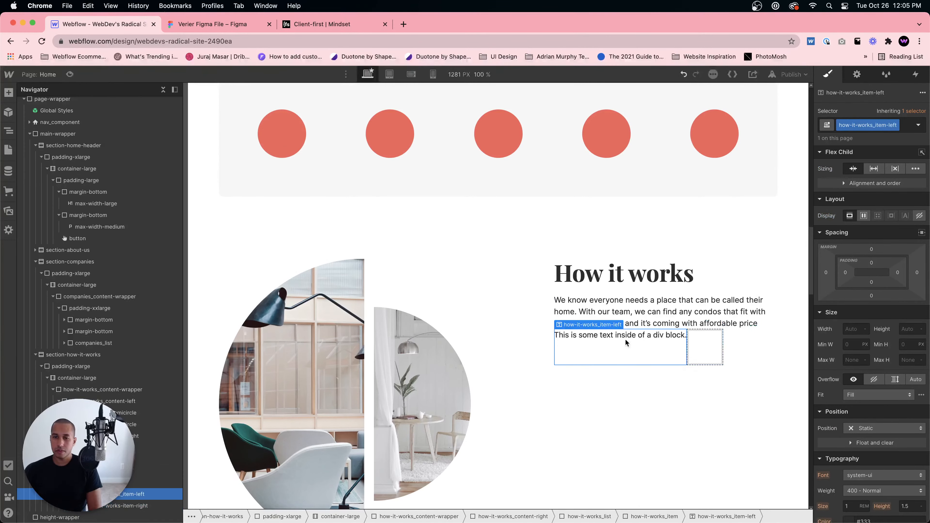
{"action": "double_click", "coordinate": [600, 338]}
{"action": "key", "text": "super+a"}
{"action": "type", "text": "01"}
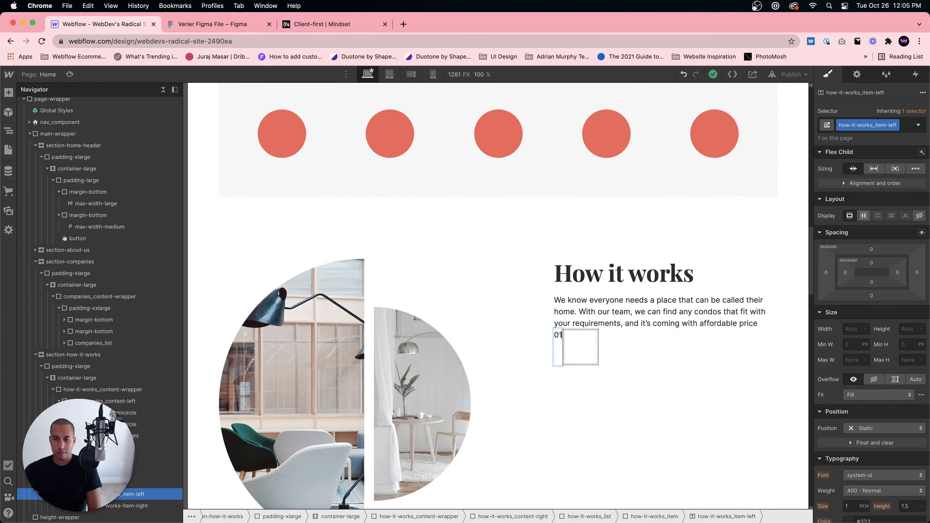
- Make how-it-works_item-left a flex container with its content aligned and justified to the center
{"action": "left_click", "coordinate": [553, 355]}
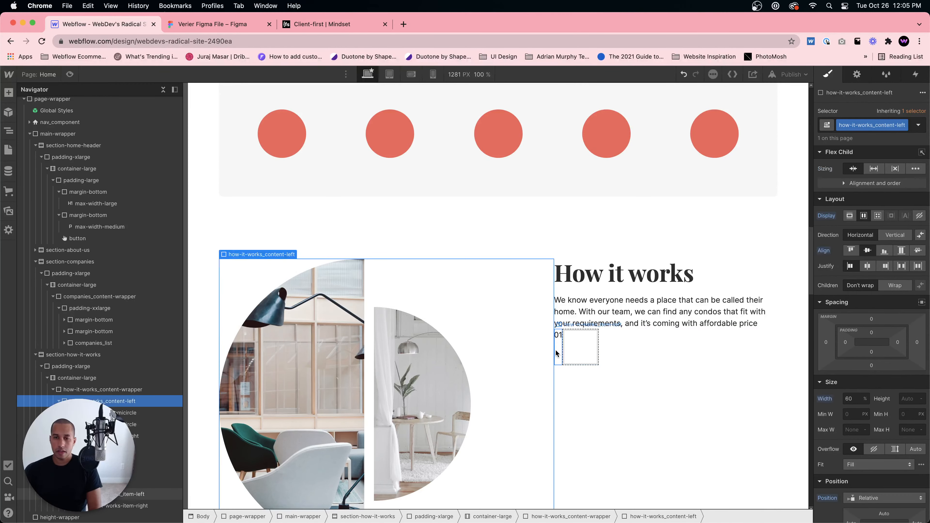
{"action": "left_click", "coordinate": [558, 350]}
{"action": "left_click", "coordinate": [864, 216]}
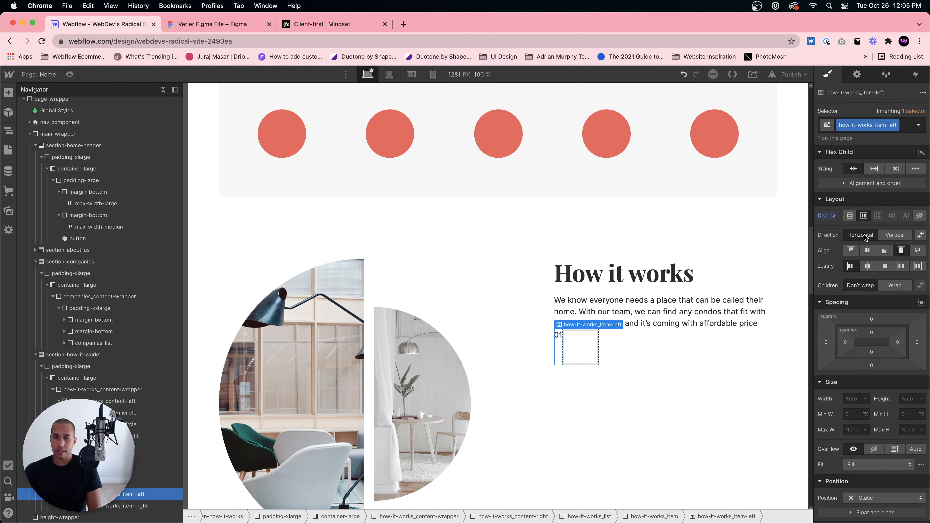
{"action": "left_click", "coordinate": [867, 250]}
{"action": "left_click", "coordinate": [867, 267]}
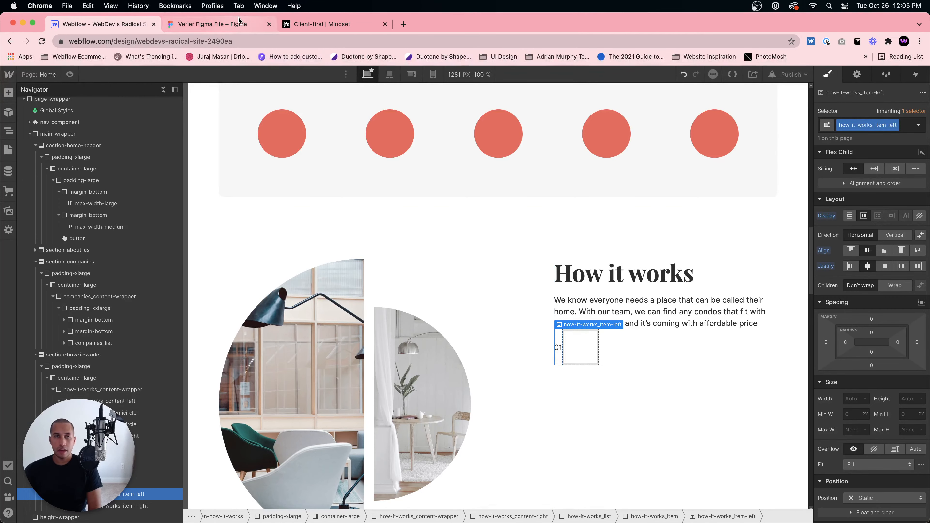
- Check the first numbered step in Figma and, back in Webflow, try weight 900 - Black and a 6 rem font size on the 01 text
{"action": "left_click", "coordinate": [232, 25]}
{"action": "left_click", "coordinate": [513, 300]}
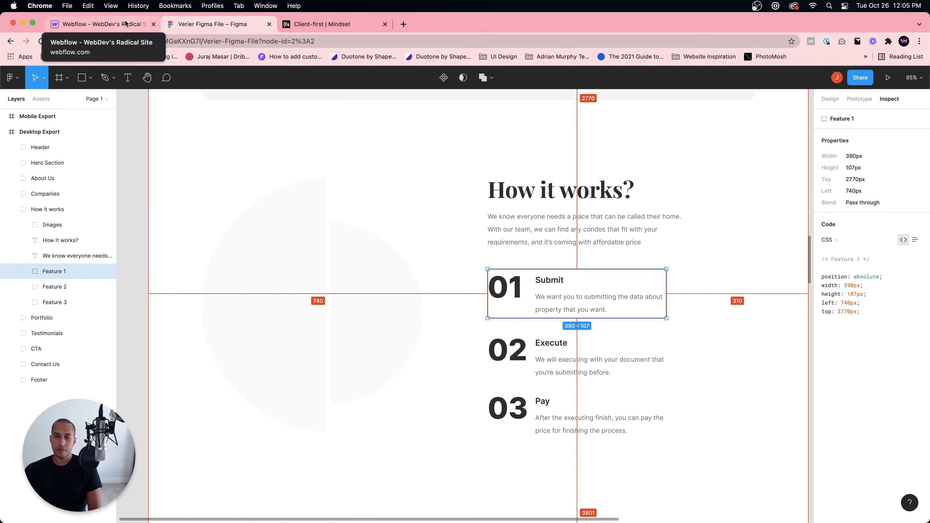
{"action": "left_click", "coordinate": [110, 24]}
{"action": "scroll", "coordinate": [871, 278], "scroll_direction": "down", "scroll_amount": 8}
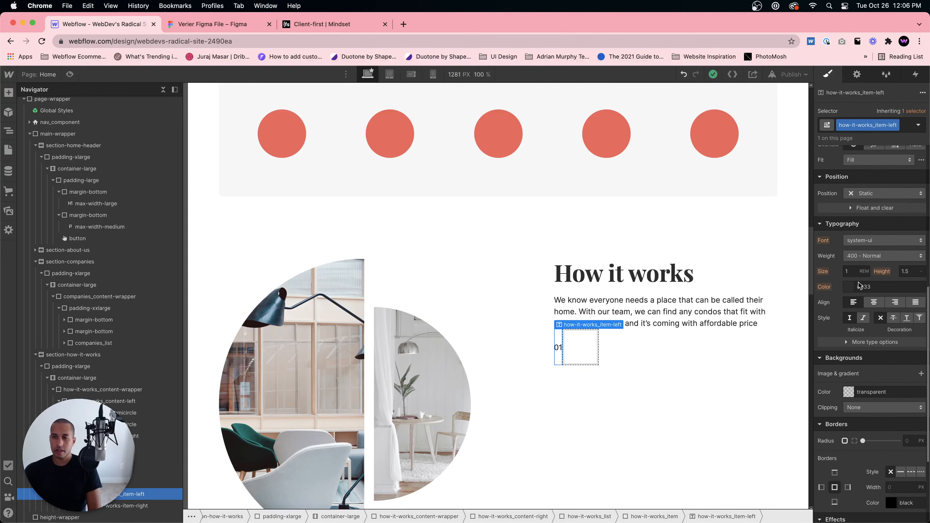
{"action": "left_click", "coordinate": [864, 257]}
{"action": "left_click", "coordinate": [866, 304]}
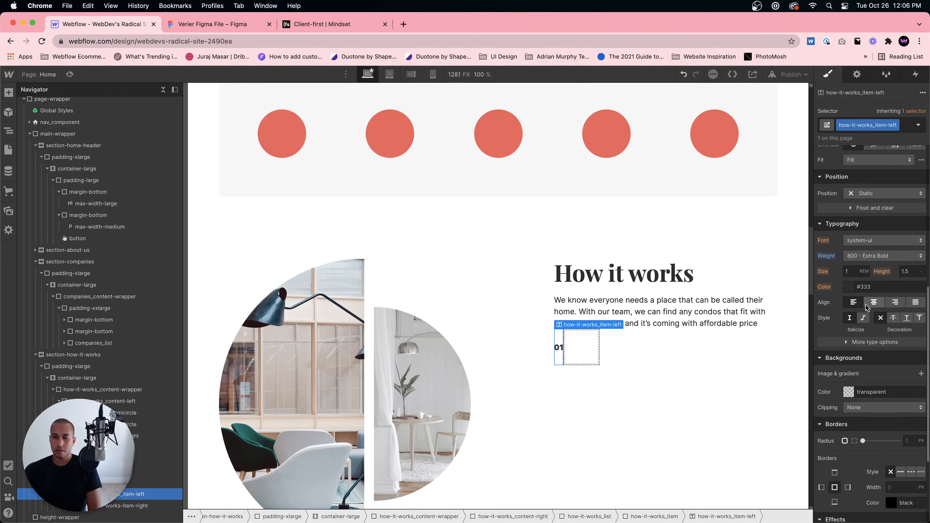
{"action": "left_click", "coordinate": [863, 255]}
{"action": "left_click", "coordinate": [865, 271]}
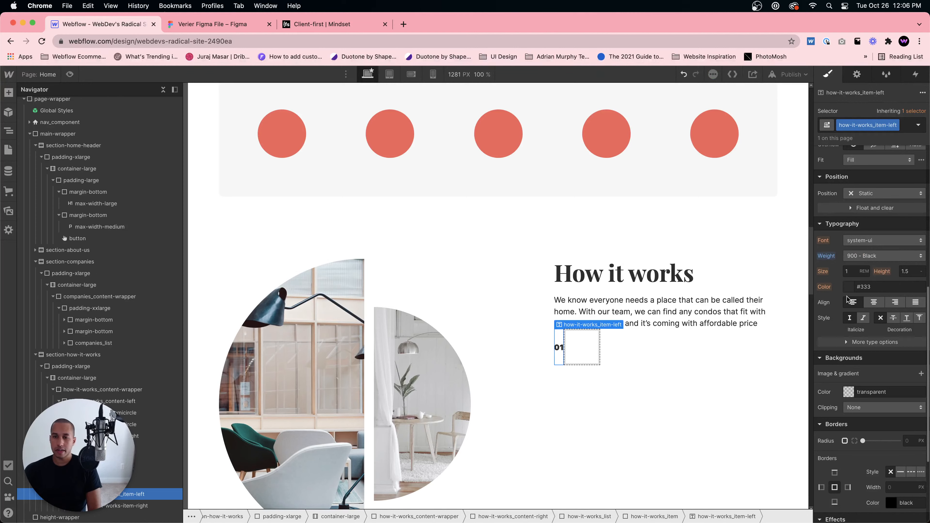
{"action": "left_click", "coordinate": [853, 273]}
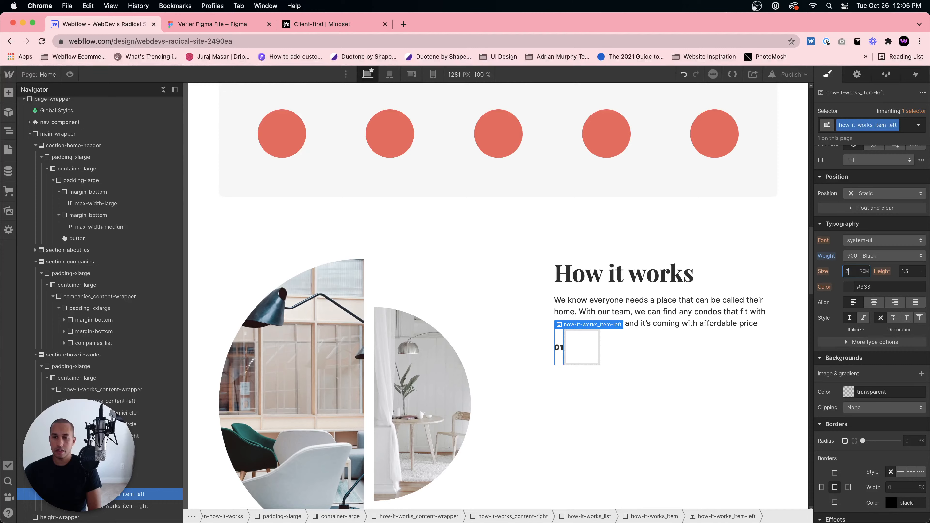
{"action": "key", "text": "Return"}
{"action": "key", "text": "Return"}
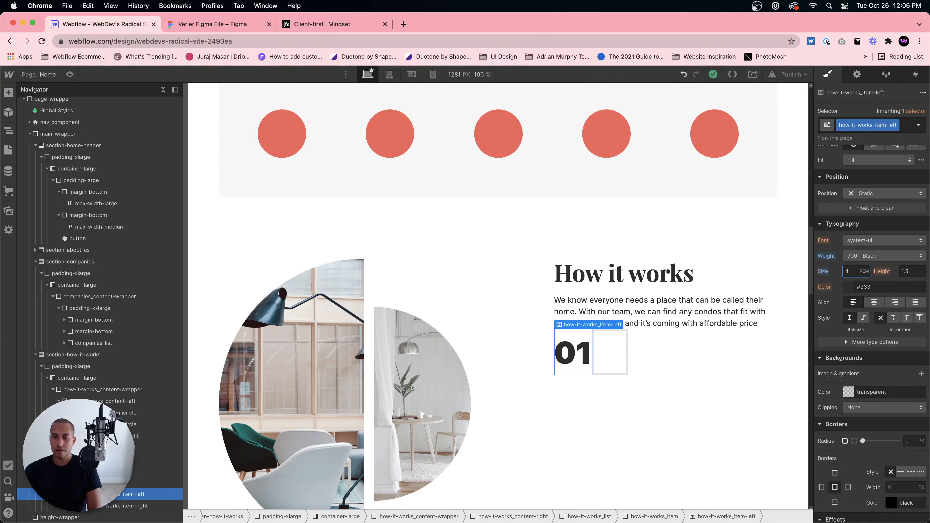
{"action": "key", "text": "Return"}
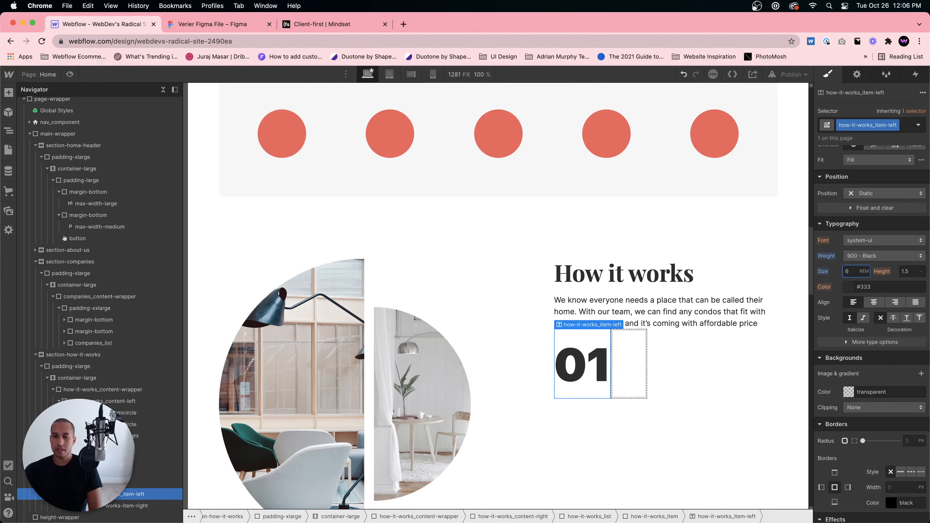
- Set the 01 text to weight 700 - Bold and its font size to 5 rem
{"action": "left_click", "coordinate": [866, 255]}
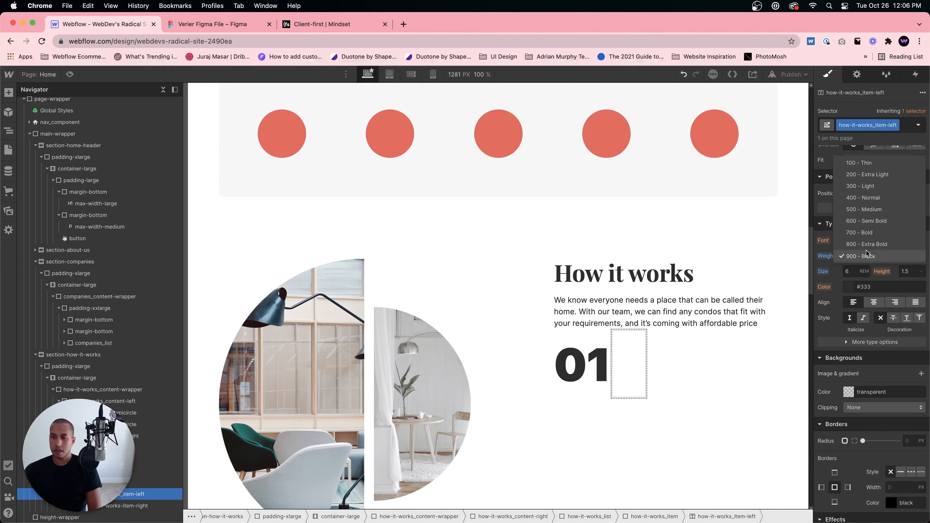
{"action": "left_click", "coordinate": [860, 232]}
{"action": "left_click", "coordinate": [852, 272]}
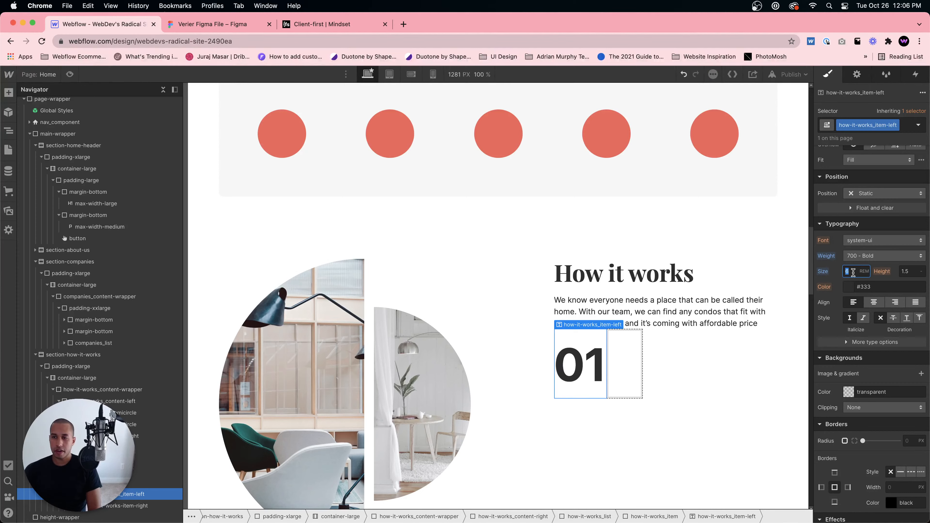
{"action": "type", "text": "5.9"}
{"action": "key", "text": "Return"}
- Set the letter spacing of the 01 text to 3 px
{"action": "scroll", "coordinate": [830, 295], "scroll_direction": "down", "scroll_amount": 4}
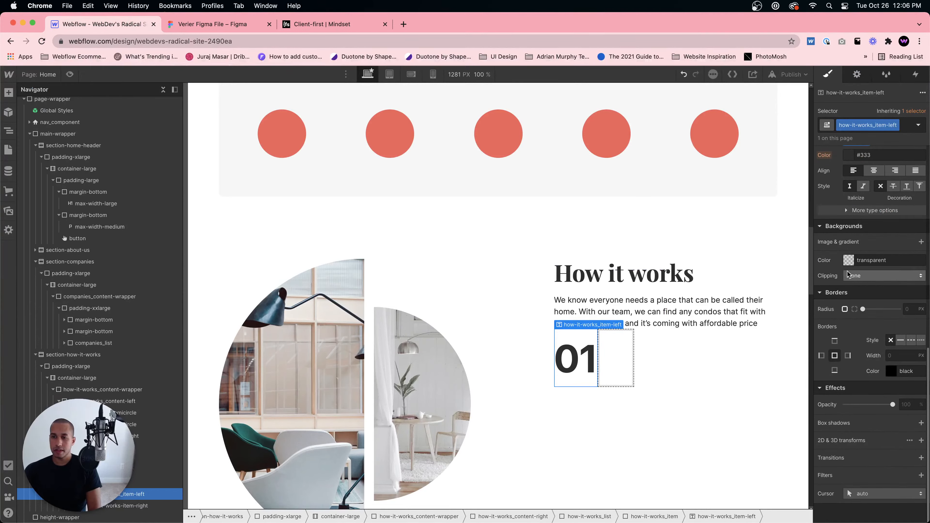
{"action": "left_click", "coordinate": [853, 212]}
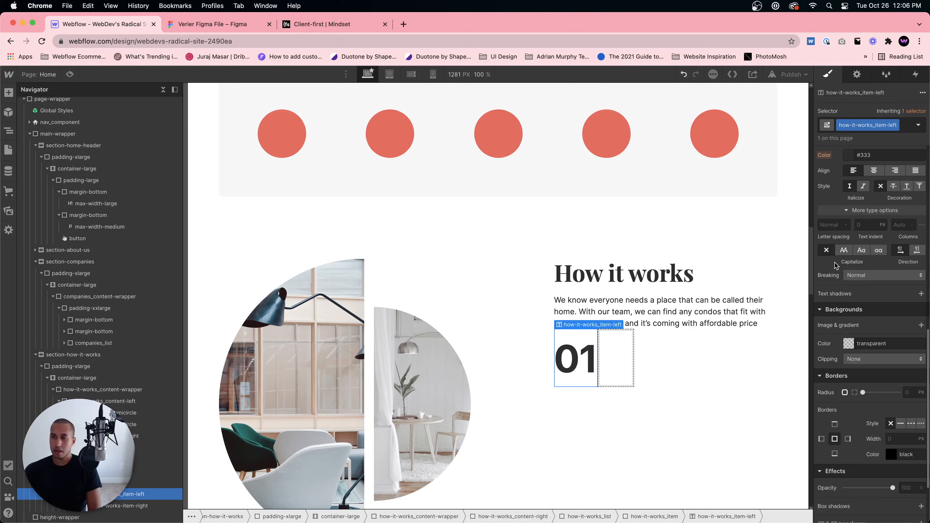
{"action": "left_click", "coordinate": [830, 225]}
{"action": "type", "text": "3"}
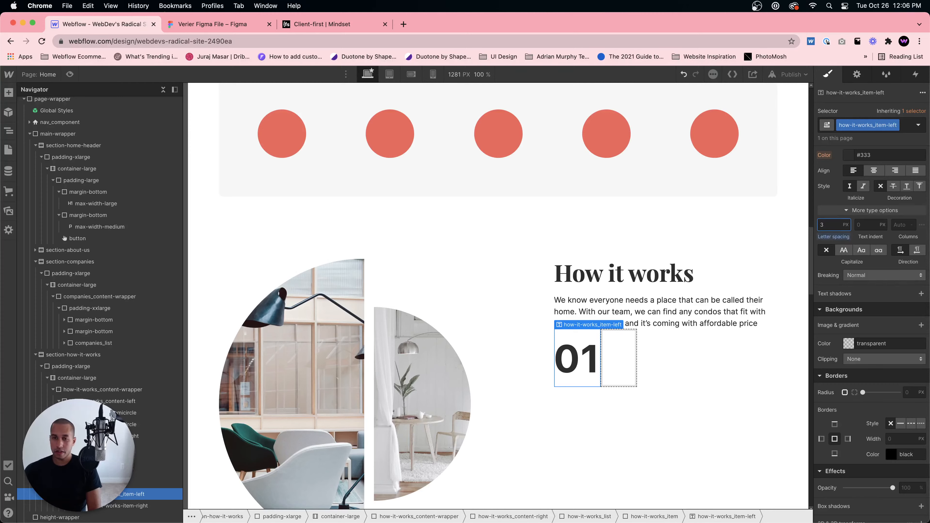
- Compare the first numbered step with the Figma design and insert a text block inside how-it-works-item-right in Webflow
{"action": "left_click", "coordinate": [597, 351]}
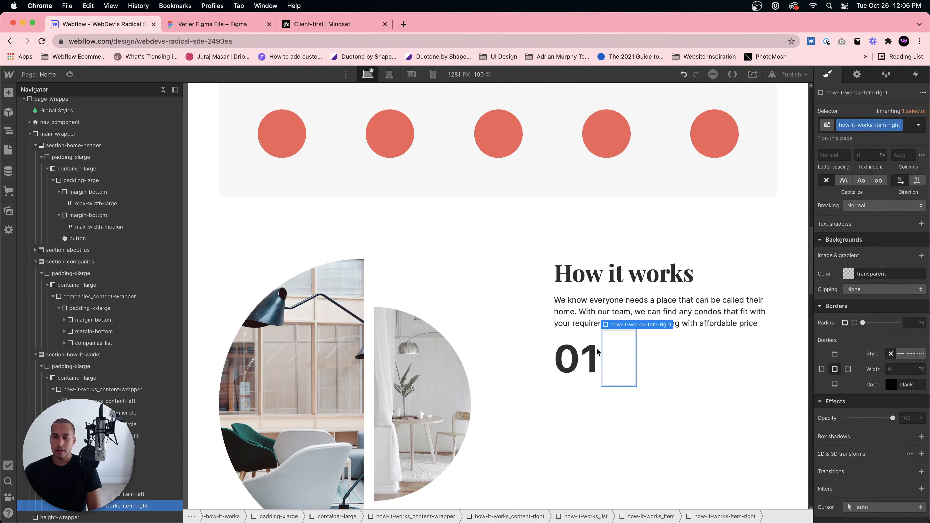
{"action": "left_click", "coordinate": [226, 27]}
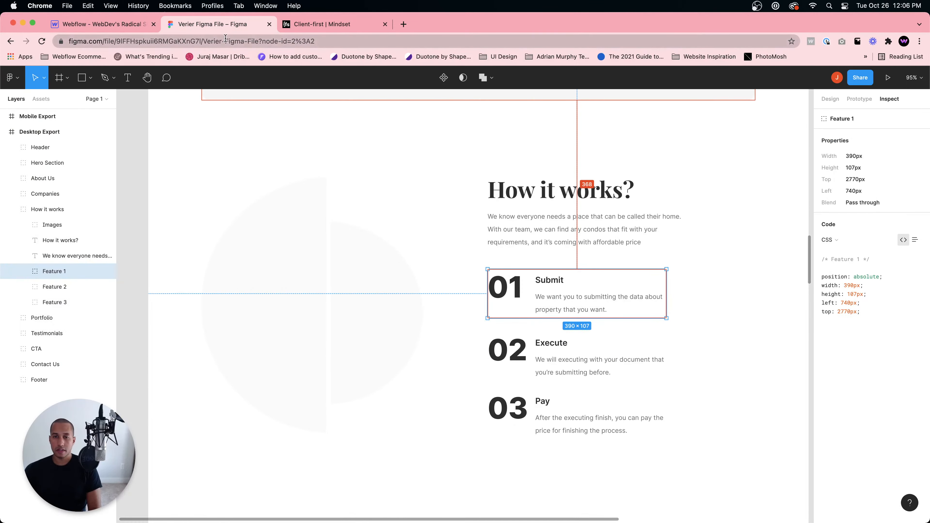
{"action": "left_click", "coordinate": [110, 26]}
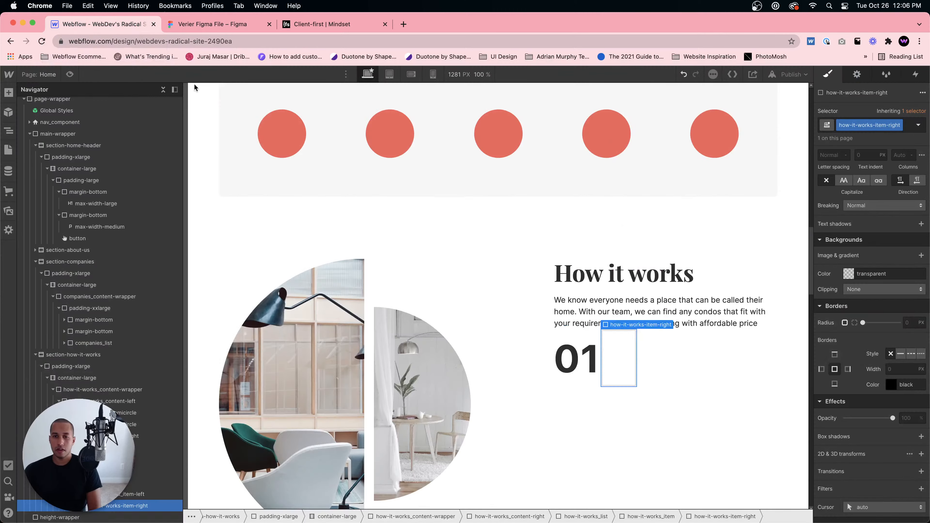
{"action": "left_click", "coordinate": [226, 24]}
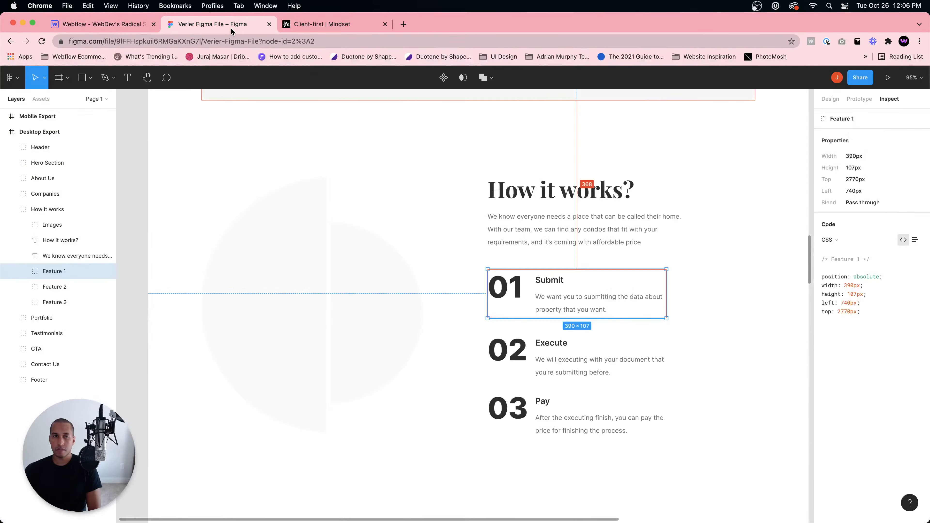
{"action": "left_click", "coordinate": [110, 24]}
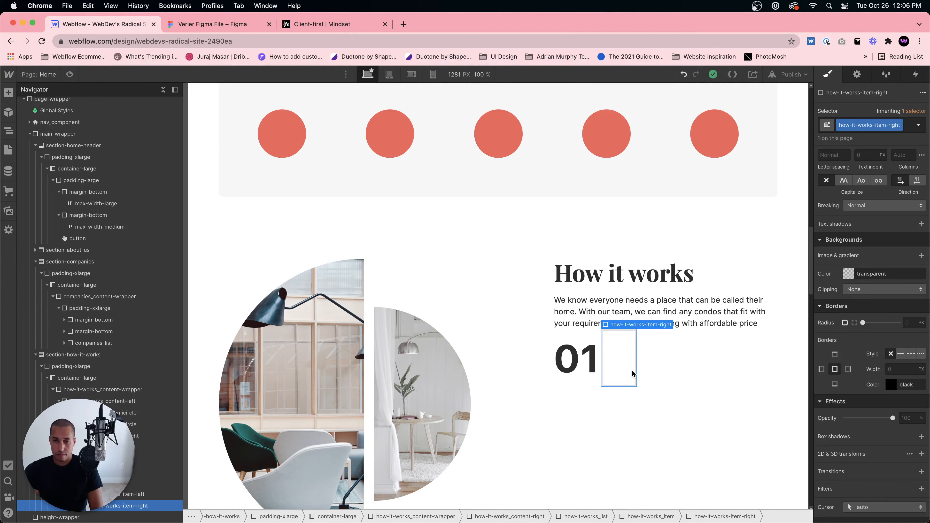
{"action": "key", "text": "super+e"}
{"action": "type", "text": "text "}
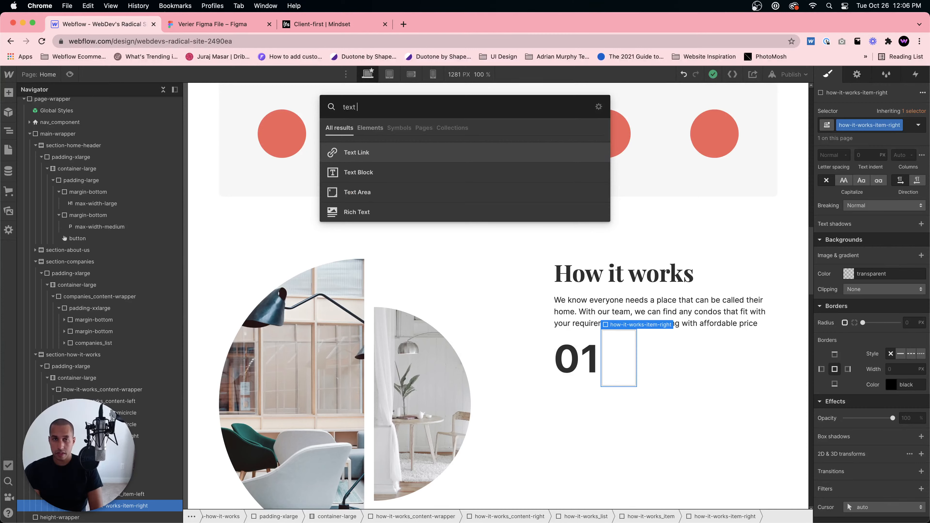
{"action": "type", "text": "block"}
{"action": "key", "text": "Return"}
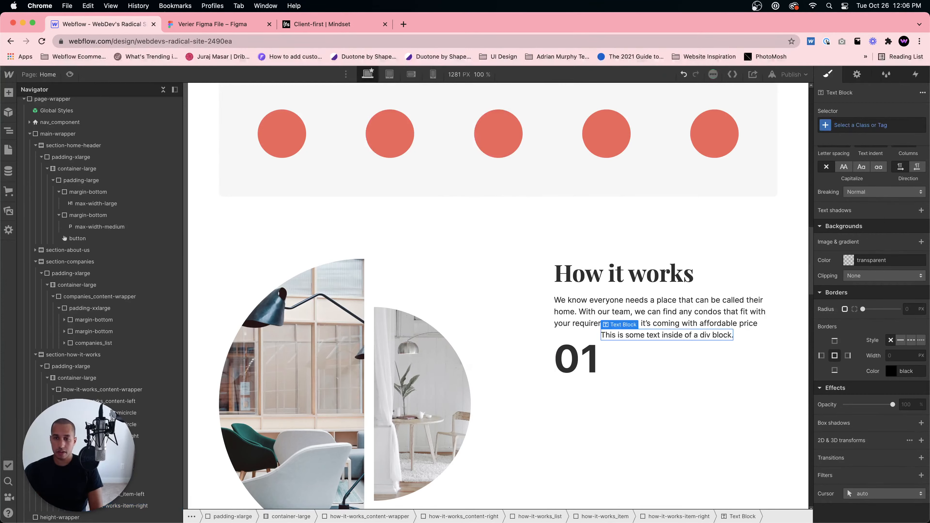
- Give the text block inside how-it-works-item-right the new class how-it-works_item-heading
{"action": "left_click", "coordinate": [857, 122]}
{"action": "left_click", "coordinate": [213, 24]}
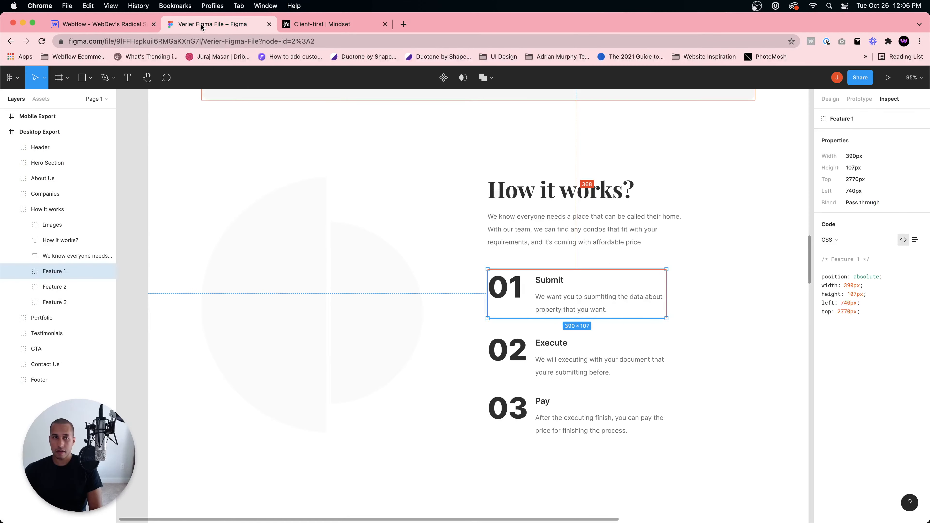
{"action": "left_click", "coordinate": [127, 24]}
{"action": "left_click", "coordinate": [844, 125]}
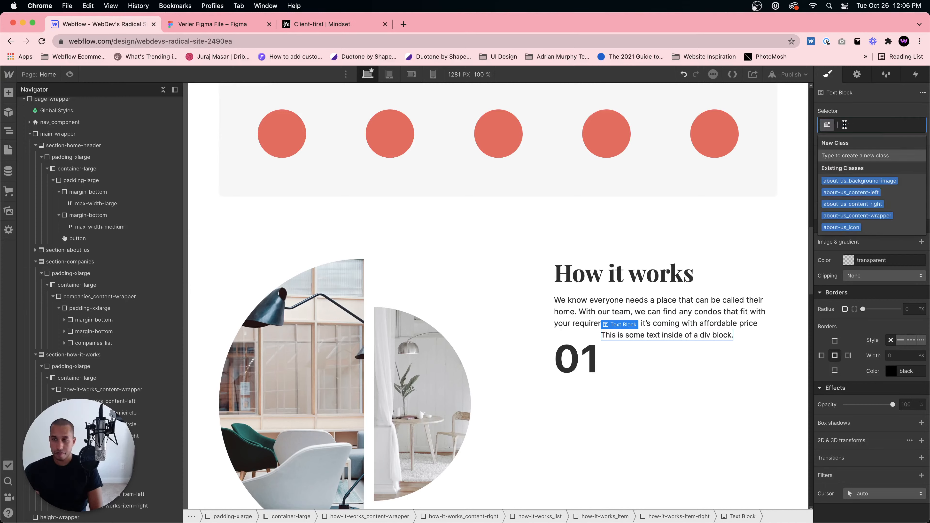
{"action": "type", "text": "how"}
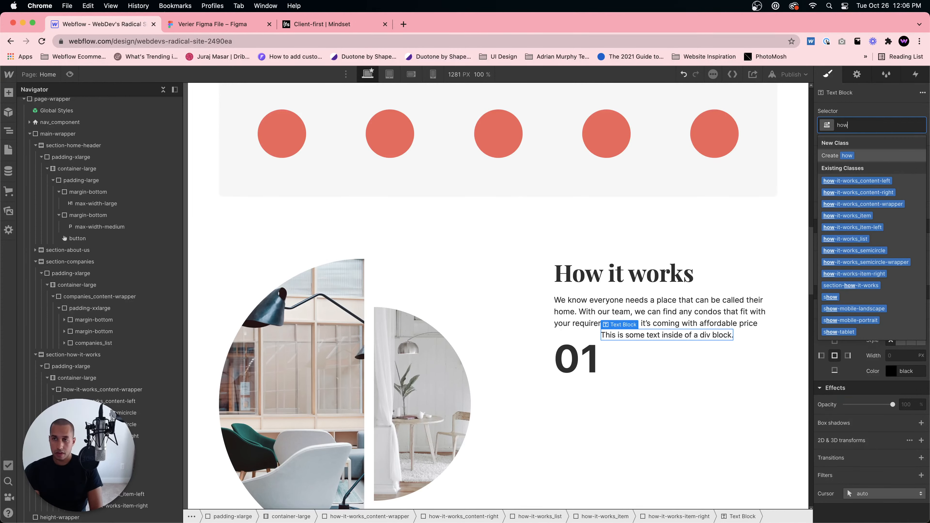
{"action": "type", "text": "-it-works_lis"}
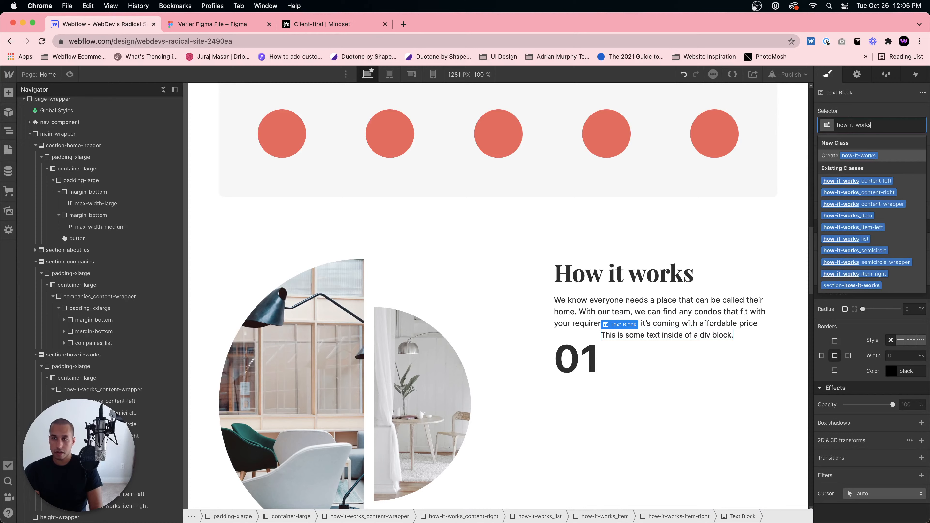
{"action": "key", "text": "BackSpace"}
{"action": "key", "text": "BackSpace"}
{"action": "key", "text": "BackSpace"}
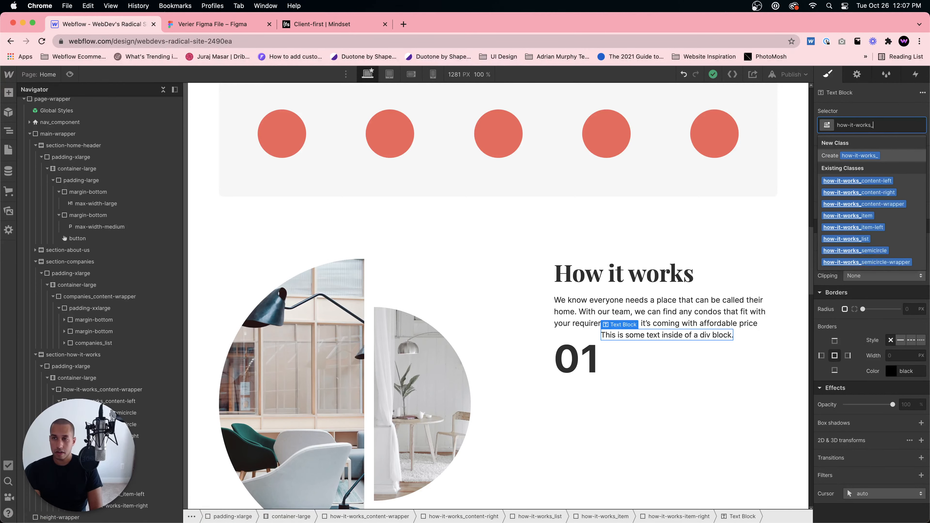
{"action": "type", "text": "item_"}
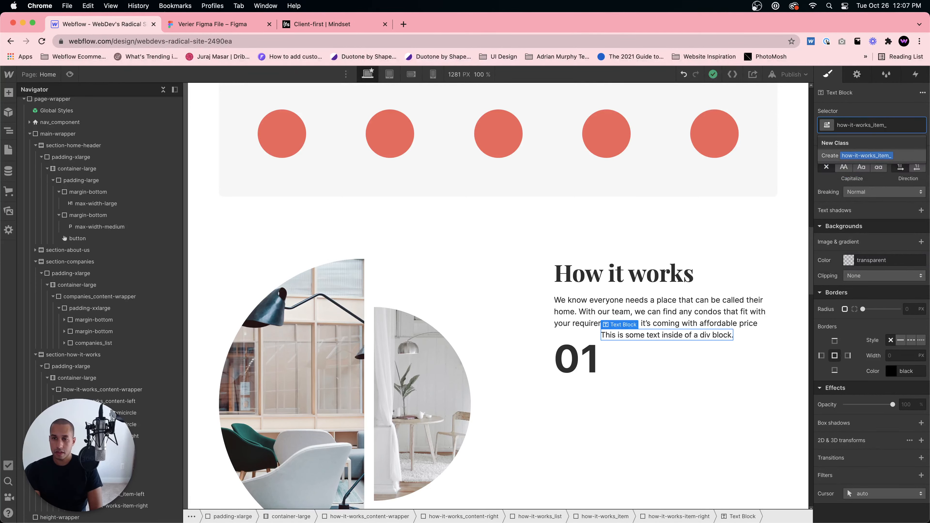
{"action": "key", "text": "BackSpace"}
{"action": "type", "text": "-heading"}
{"action": "key", "text": "Return"}
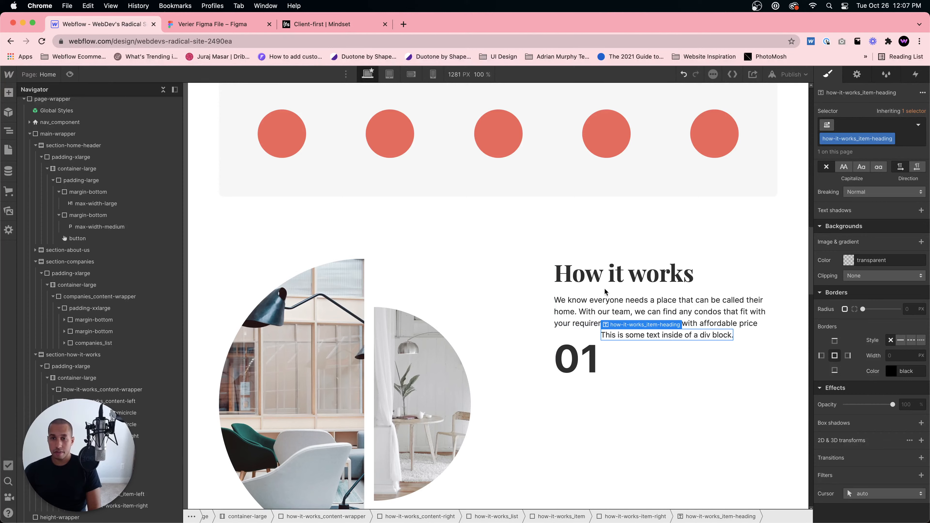
- Check the first step's title in Figma and replace the placeholder text of how-it-works_item-heading in Webflow with Submit
{"action": "left_click", "coordinate": [223, 28]}
{"action": "left_click", "coordinate": [95, 24]}
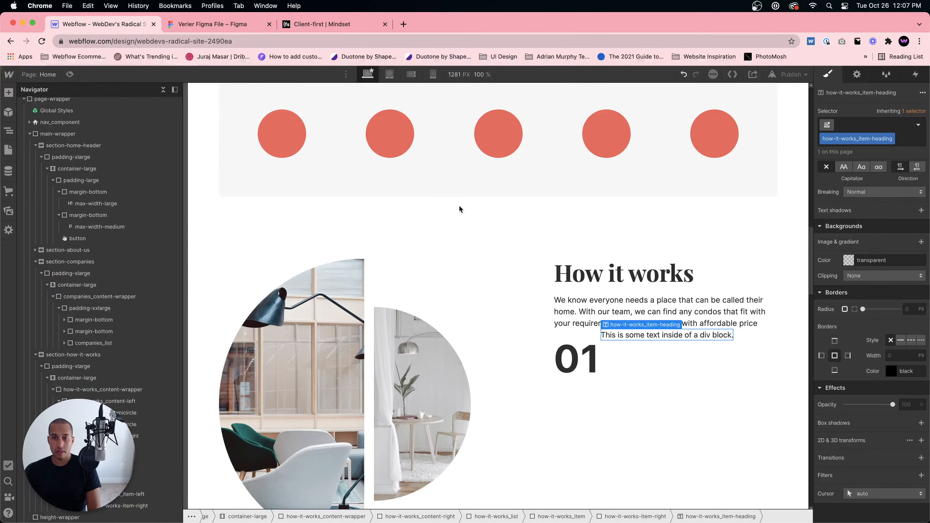
{"action": "double_click", "coordinate": [641, 340]}
{"action": "key", "text": "super+a"}
{"action": "type", "text": "Submit"}
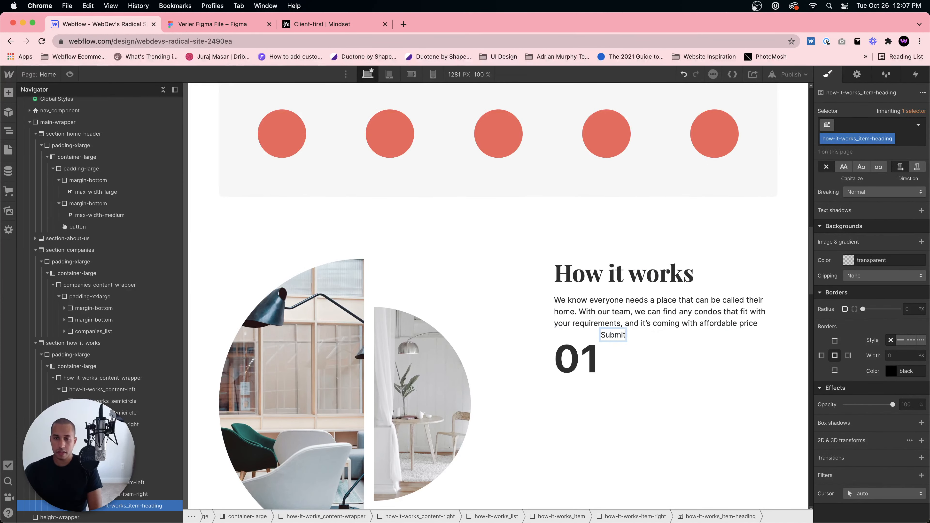
- Set the font weight of the Submit heading to 700 - Bold
{"action": "left_click", "coordinate": [712, 358]}
{"action": "left_click", "coordinate": [615, 335]}
{"action": "scroll", "coordinate": [873, 249], "scroll_direction": "up", "scroll_amount": 2}
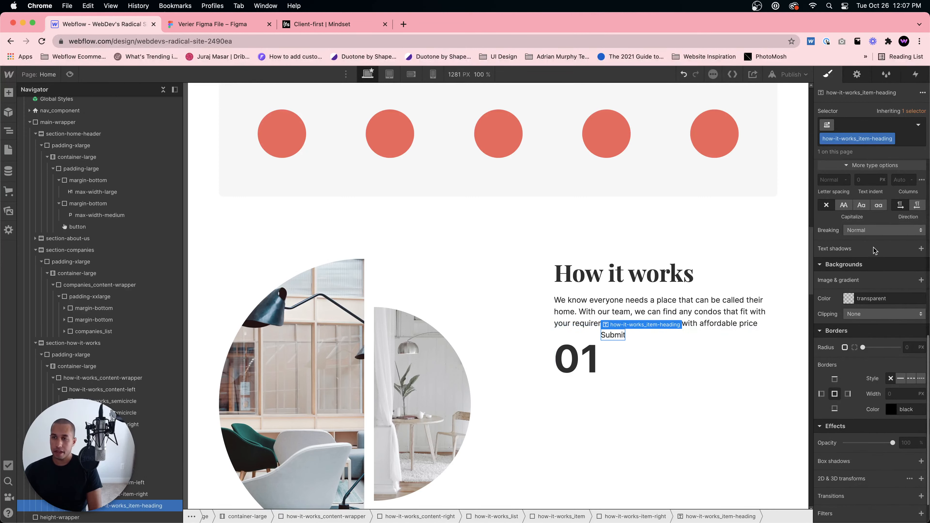
{"action": "scroll", "coordinate": [874, 250], "scroll_direction": "up", "scroll_amount": 8}
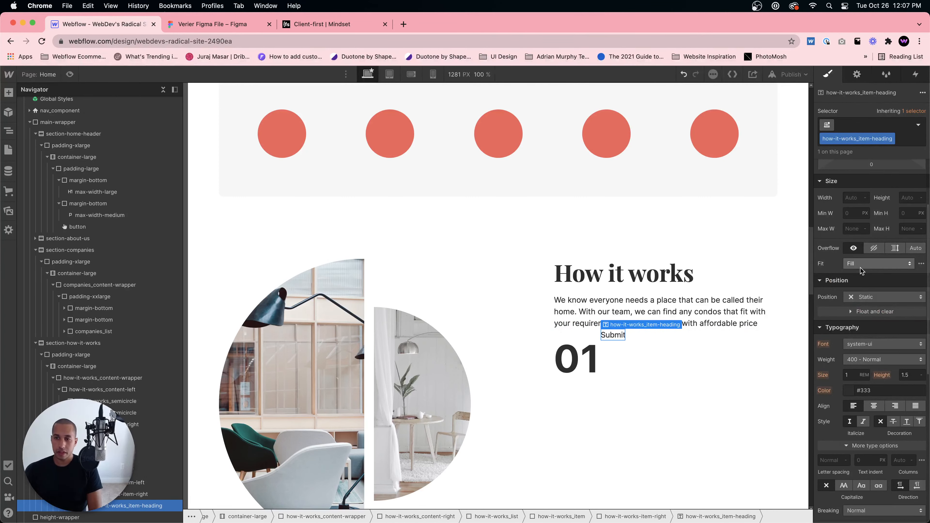
{"action": "left_click", "coordinate": [864, 344]}
{"action": "left_click", "coordinate": [820, 367]}
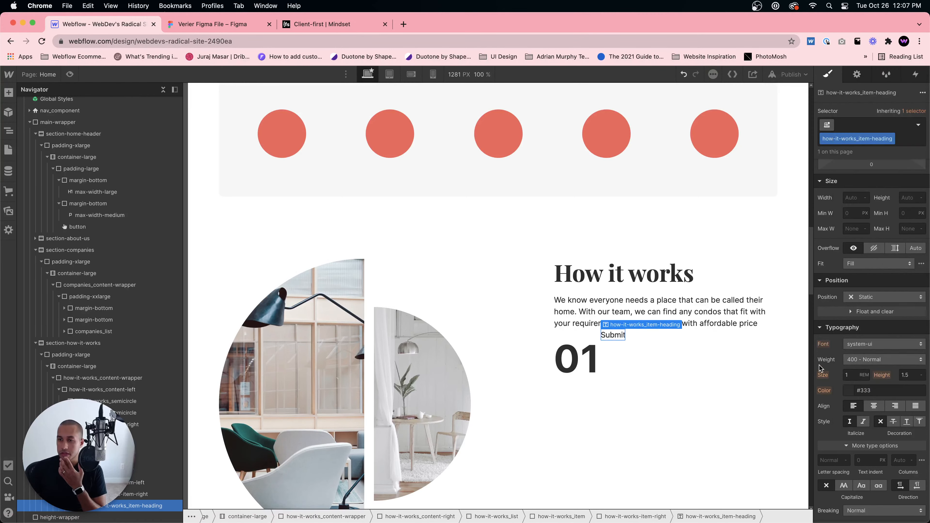
{"action": "left_click", "coordinate": [873, 346]}
{"action": "left_click", "coordinate": [872, 351]}
{"action": "left_click", "coordinate": [875, 361]}
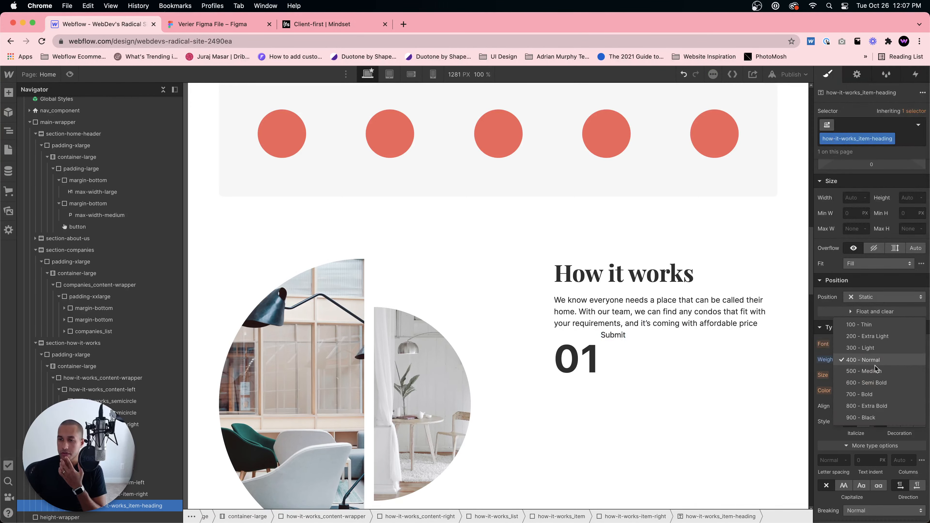
{"action": "left_click", "coordinate": [861, 393]}
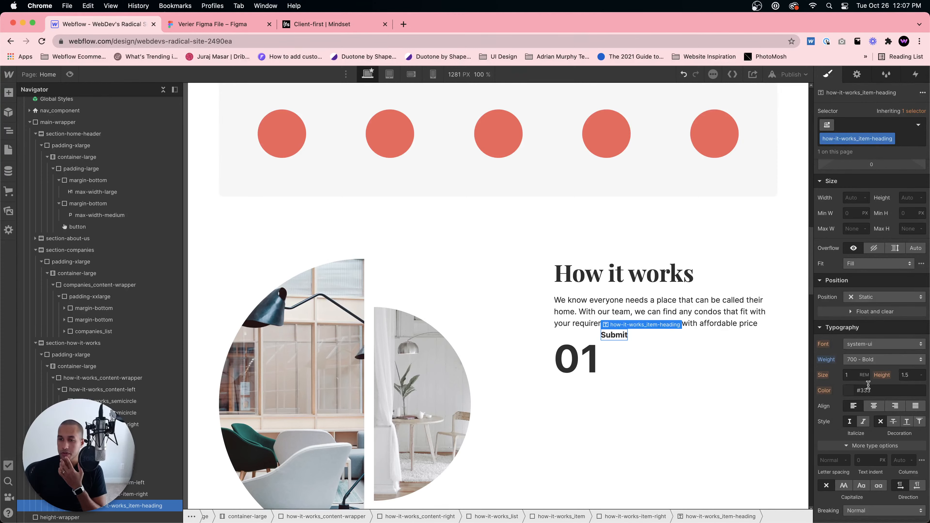
- Check the first step's title in Figma and set the font size of how-it-works_item-heading in Webflow to 1.2 rem
{"action": "left_click", "coordinate": [210, 24]}
{"action": "left_click", "coordinate": [141, 25]}
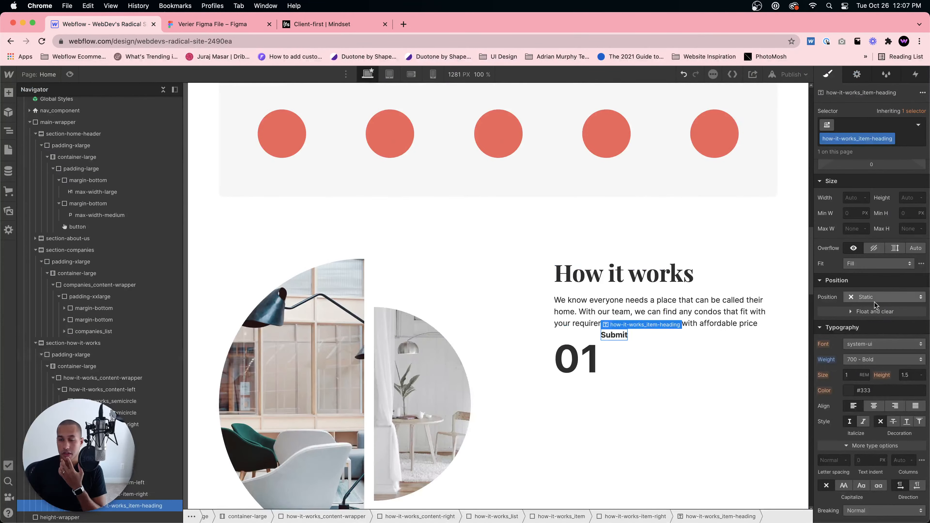
{"action": "left_click", "coordinate": [617, 362]}
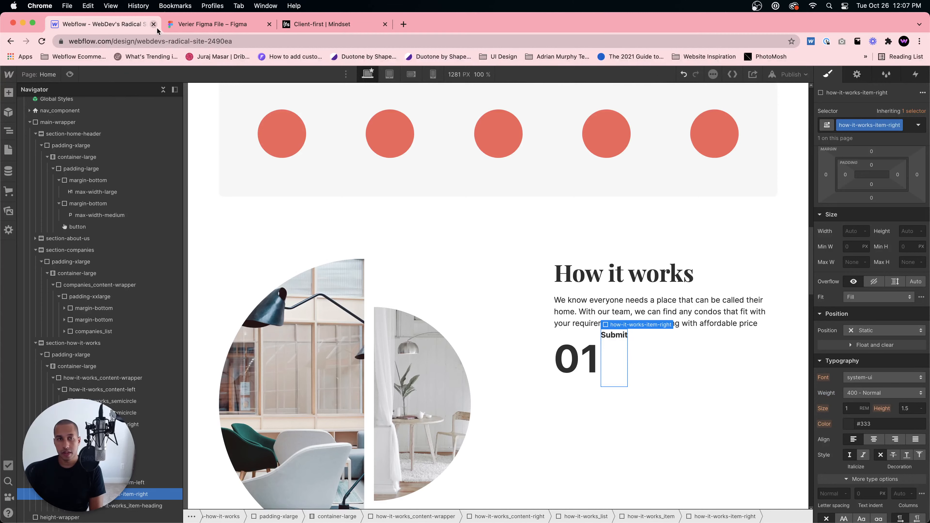
{"action": "left_click", "coordinate": [210, 23]}
{"action": "left_click", "coordinate": [104, 25]}
{"action": "left_click", "coordinate": [848, 376]}
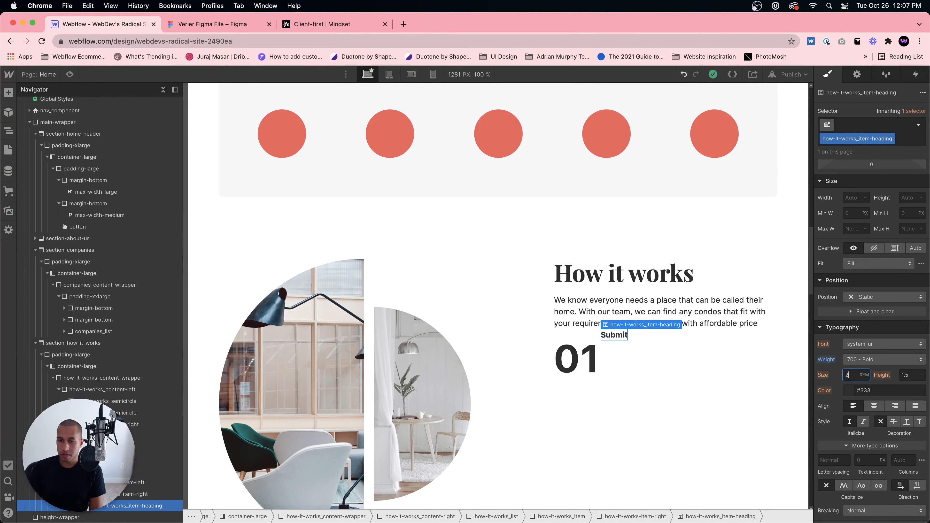
{"action": "key", "text": "BackSpace"}
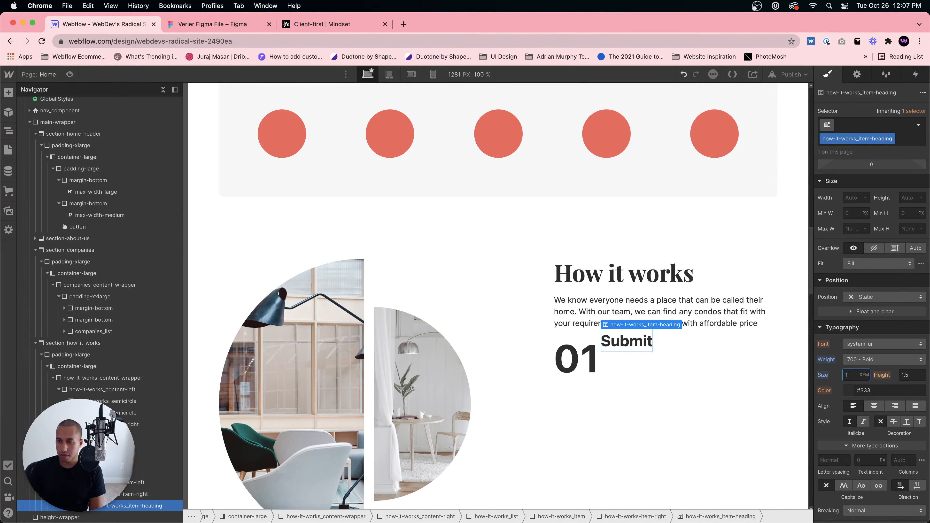
{"action": "type", "text": "1.2"}
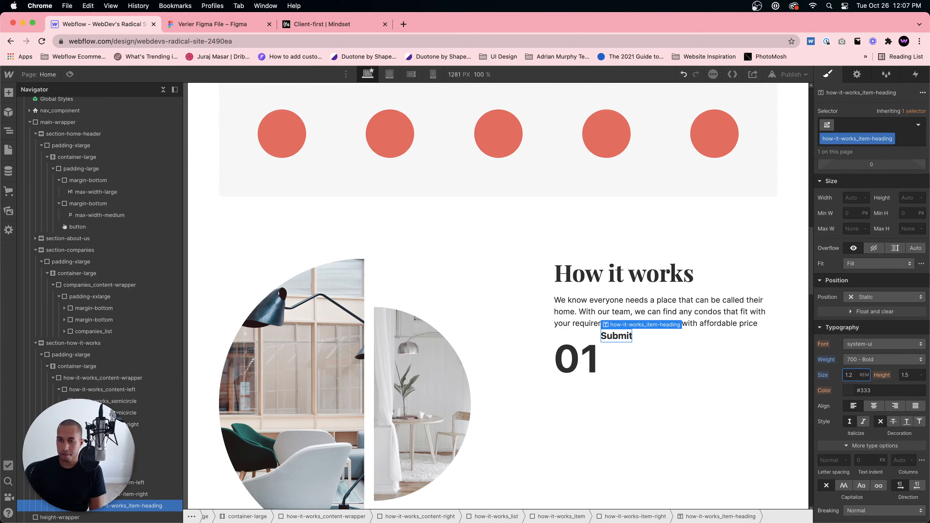
- Check the first step in Figma and insert a second text block inside how-it-works-item-right in Webflow, below the Submit heading
{"action": "left_click", "coordinate": [661, 344]}
{"action": "left_click", "coordinate": [612, 336]}
{"action": "left_click", "coordinate": [625, 354]}
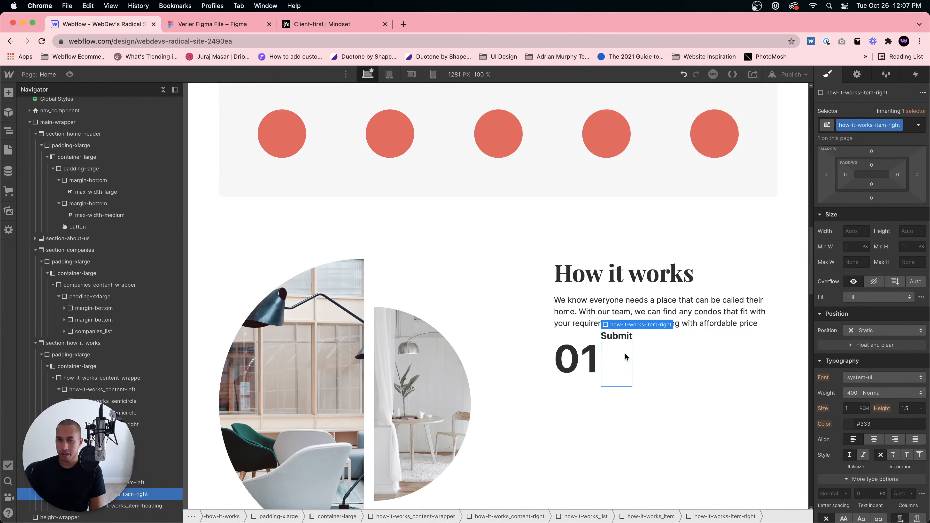
{"action": "left_click", "coordinate": [214, 23]}
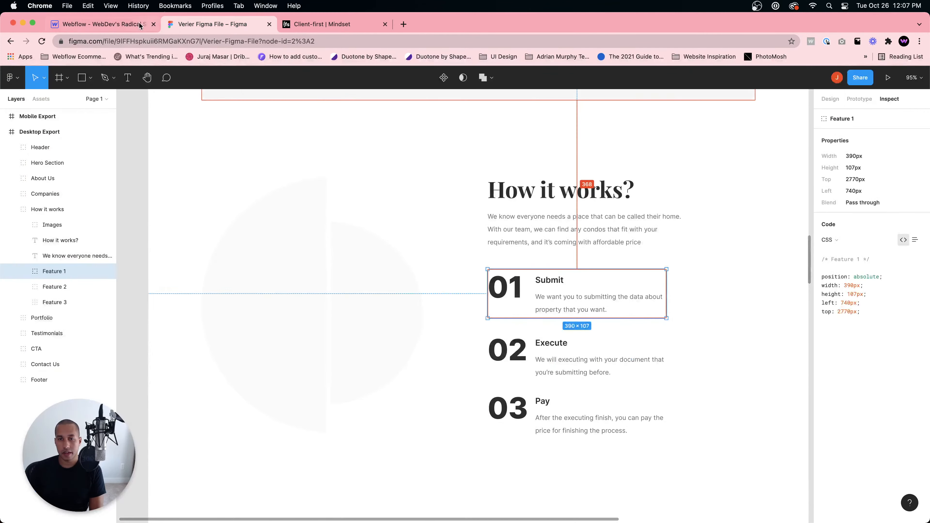
{"action": "left_click", "coordinate": [111, 24]}
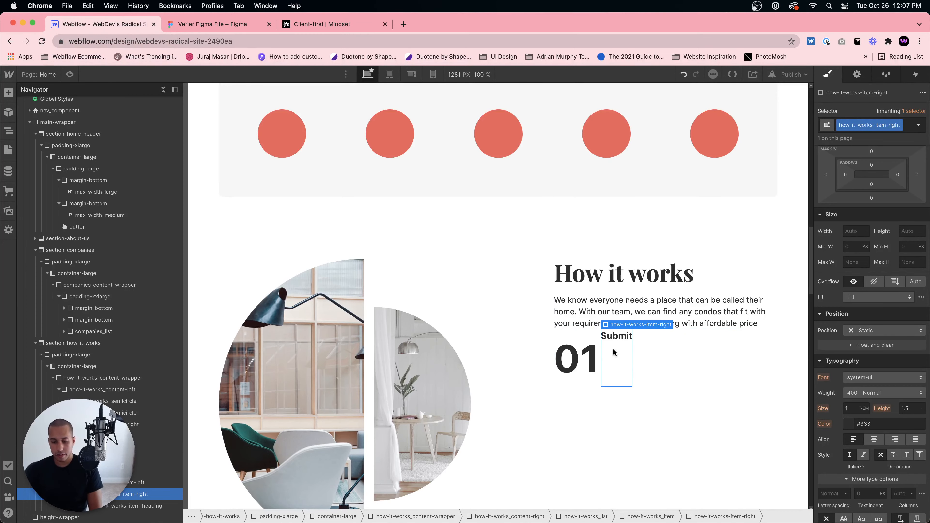
{"action": "key", "text": "super+e"}
{"action": "type", "text": "text block"}
{"action": "key", "text": "Return"}
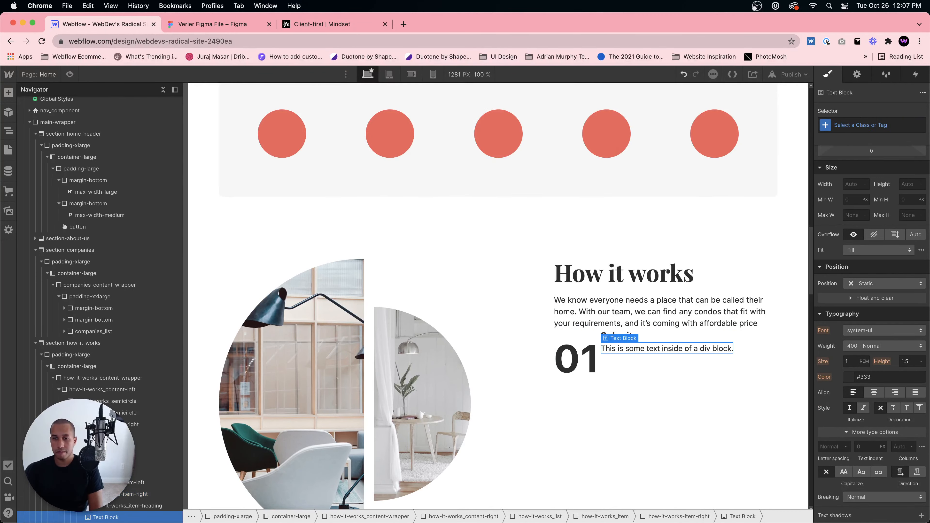
- Copy the first step's description from Figma and paste it over the placeholder of the new text block in Webflow
{"action": "left_click", "coordinate": [237, 29]}
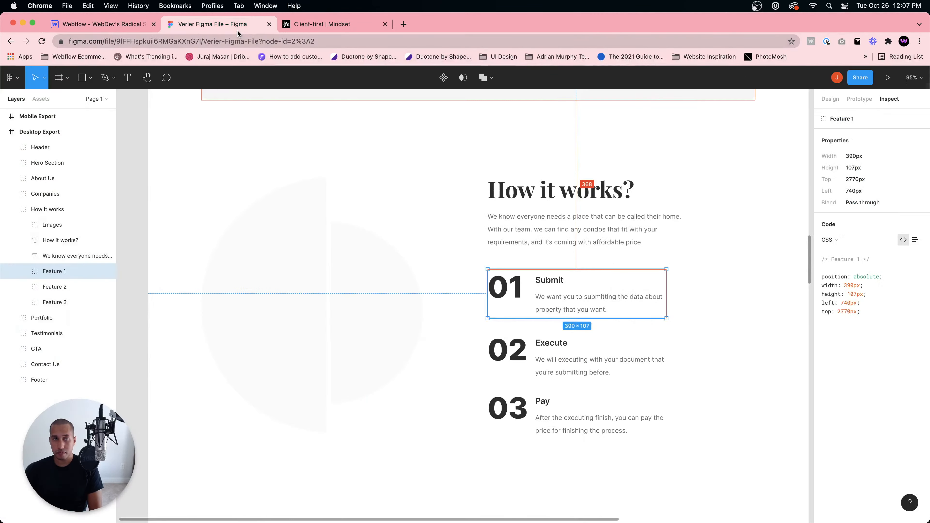
{"action": "double_click", "coordinate": [563, 303]}
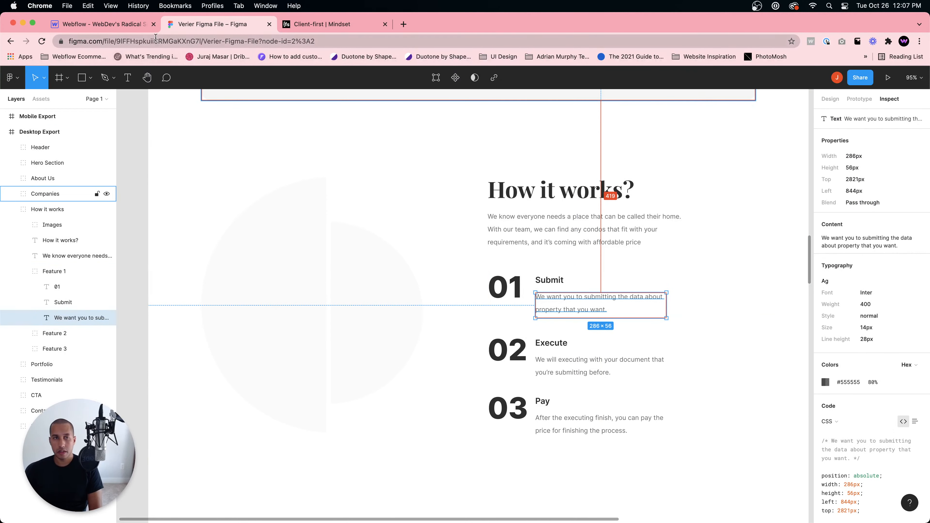
{"action": "left_click", "coordinate": [906, 240]}
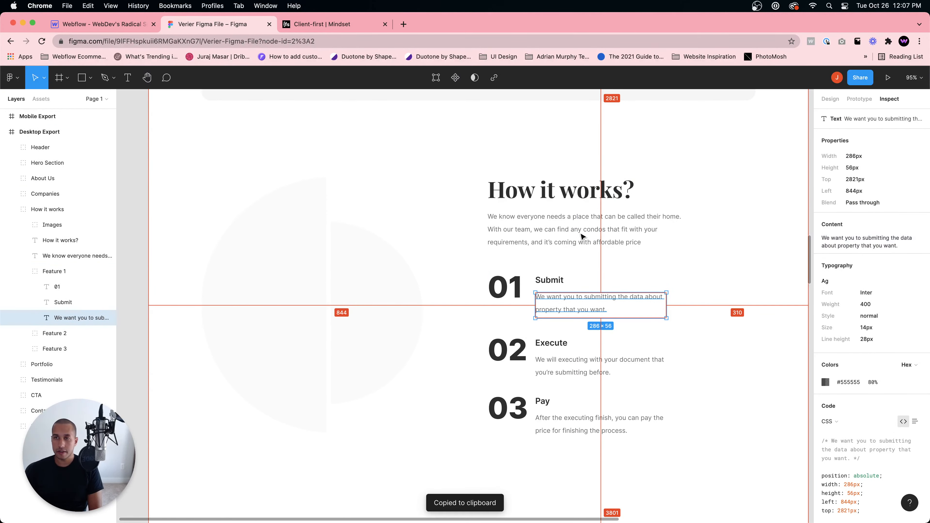
{"action": "left_click", "coordinate": [84, 25]}
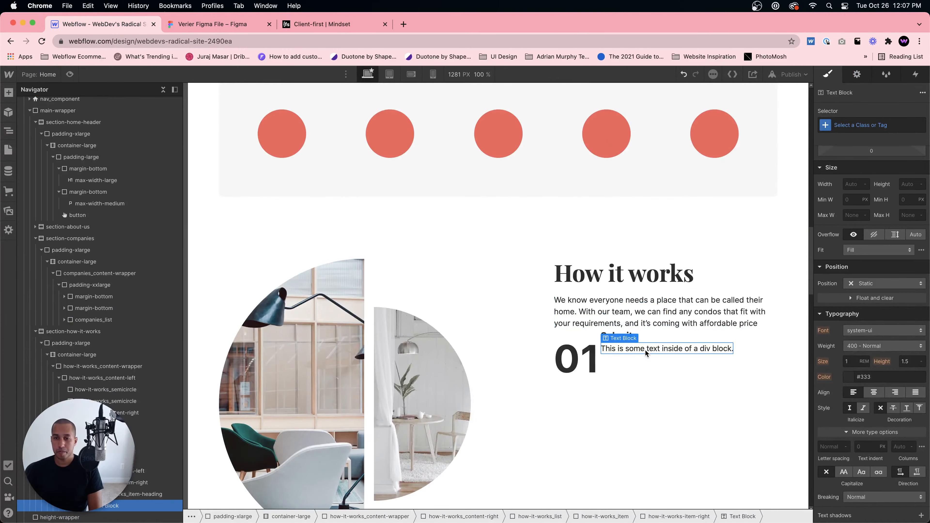
{"action": "double_click", "coordinate": [659, 349]}
{"action": "key", "text": "super+v"}
{"action": "key", "text": "Escape"}
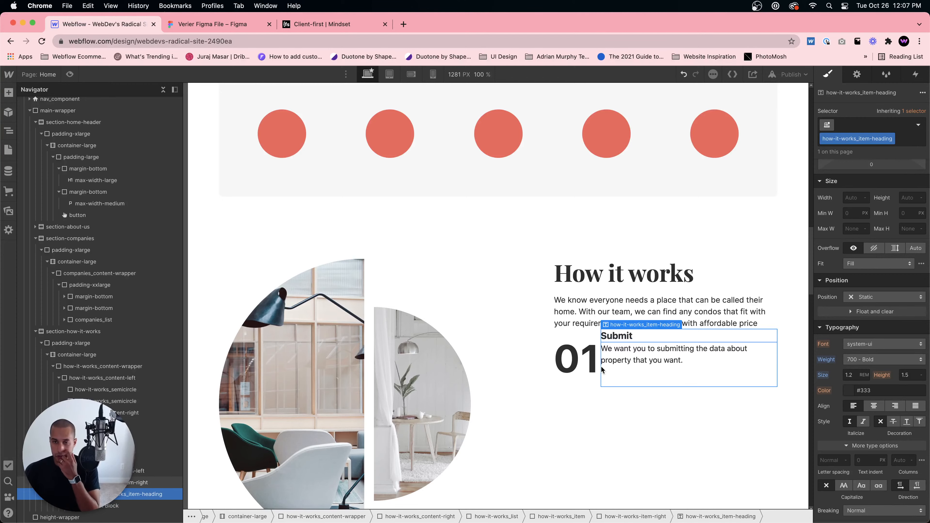
{"action": "left_click", "coordinate": [679, 382]}
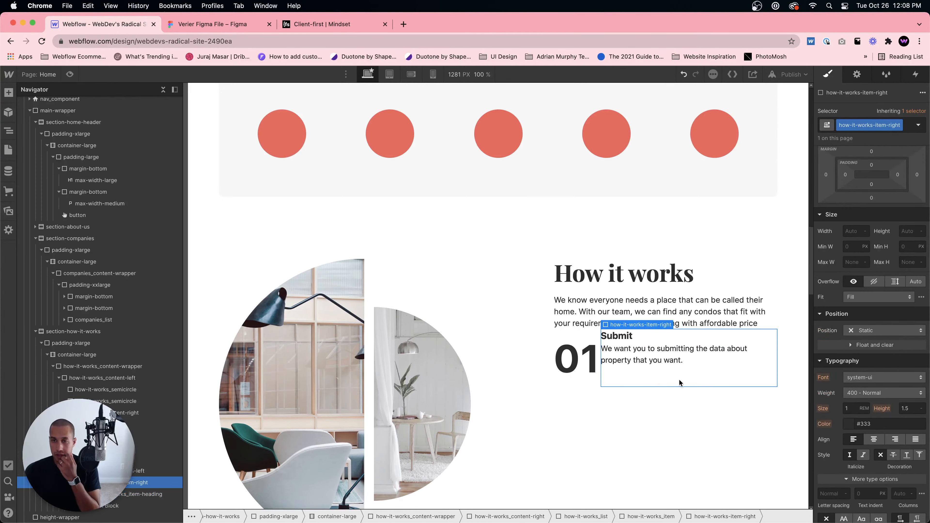
- Compare the first step with the Figma design and examine the layout settings of how-it-works_item-left and how-it-works_item in Webflow
{"action": "left_click", "coordinate": [212, 24]}
{"action": "left_click", "coordinate": [100, 27]}
{"action": "left_click", "coordinate": [213, 25]}
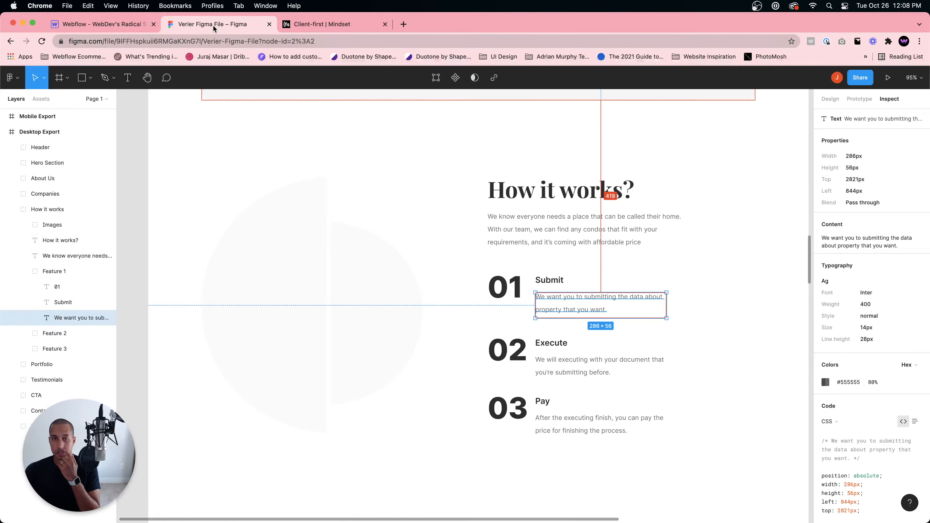
{"action": "left_click", "coordinate": [103, 23]}
{"action": "left_click", "coordinate": [587, 370]}
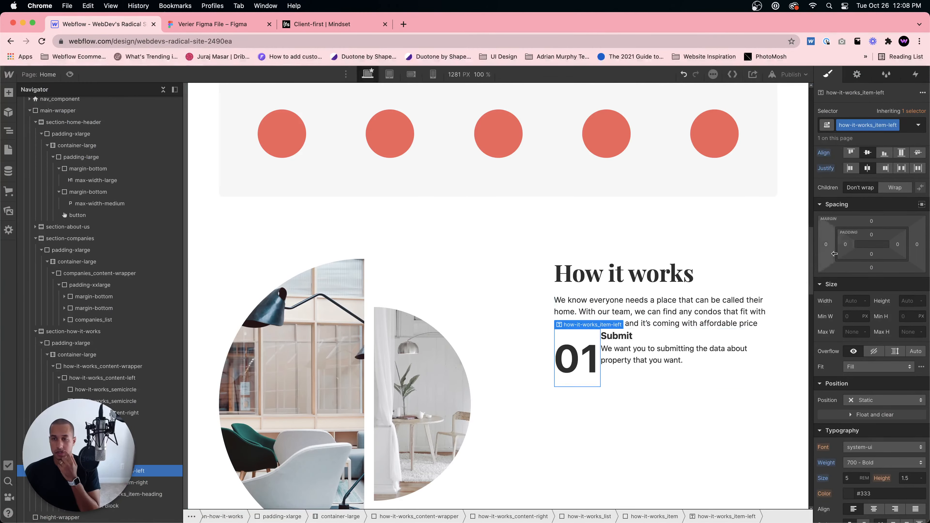
{"action": "scroll", "coordinate": [865, 194], "scroll_direction": "up", "scroll_amount": 2}
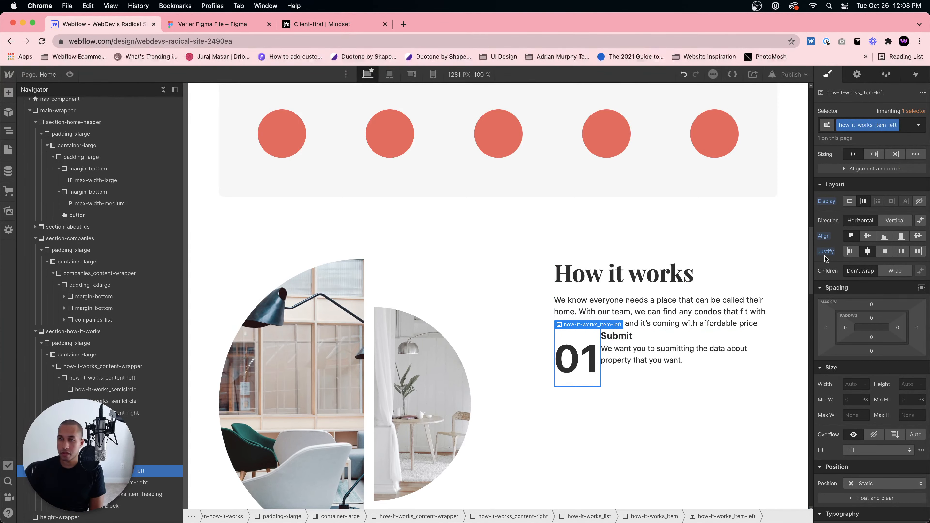
{"action": "left_click", "coordinate": [139, 461]}
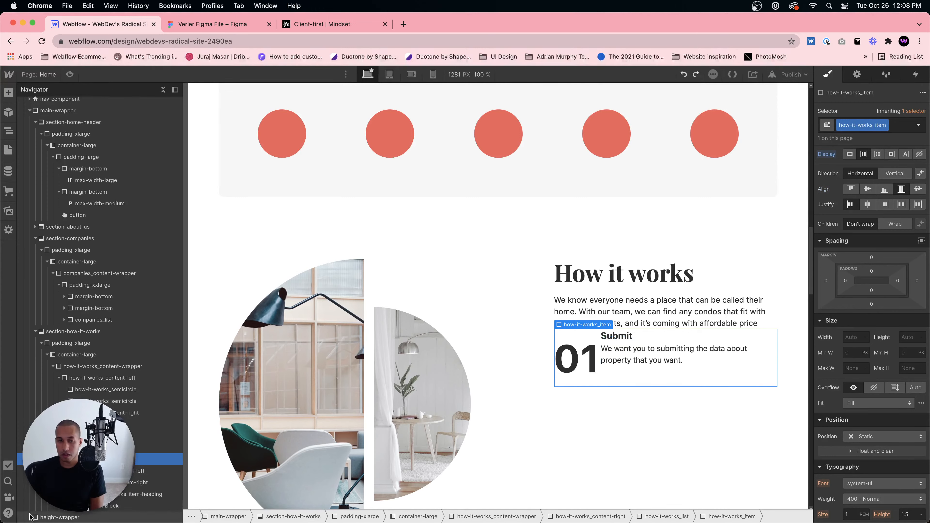
- Try start alignment and block display on the 01 text, and undo the change
{"action": "left_click", "coordinate": [582, 352]}
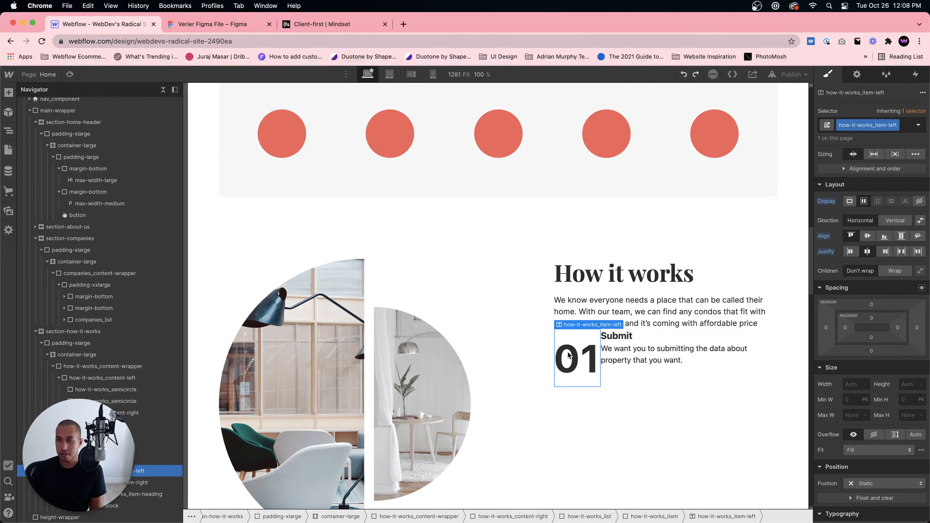
{"action": "left_click", "coordinate": [869, 236]}
{"action": "left_click", "coordinate": [851, 236]}
{"action": "left_click", "coordinate": [849, 202]}
{"action": "key", "text": "super+z"}
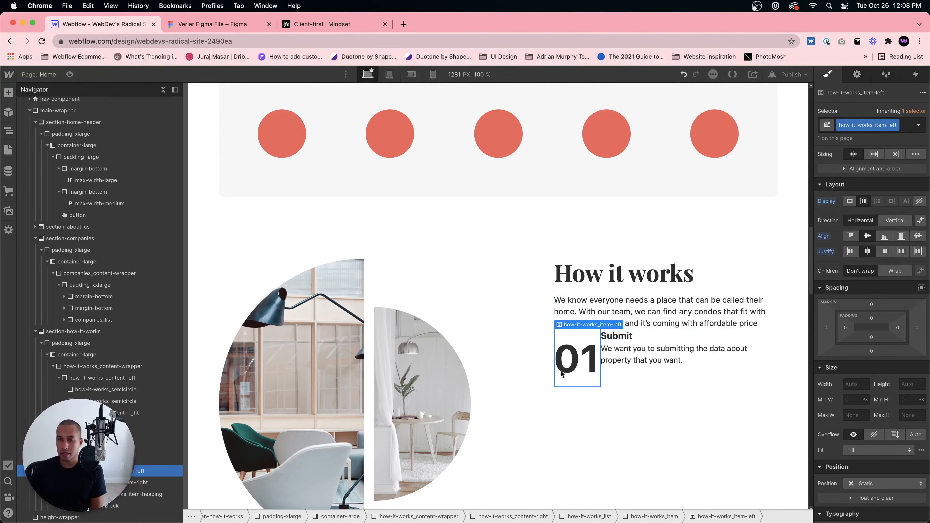
{"action": "scroll", "coordinate": [891, 380], "scroll_direction": "down", "scroll_amount": 4}
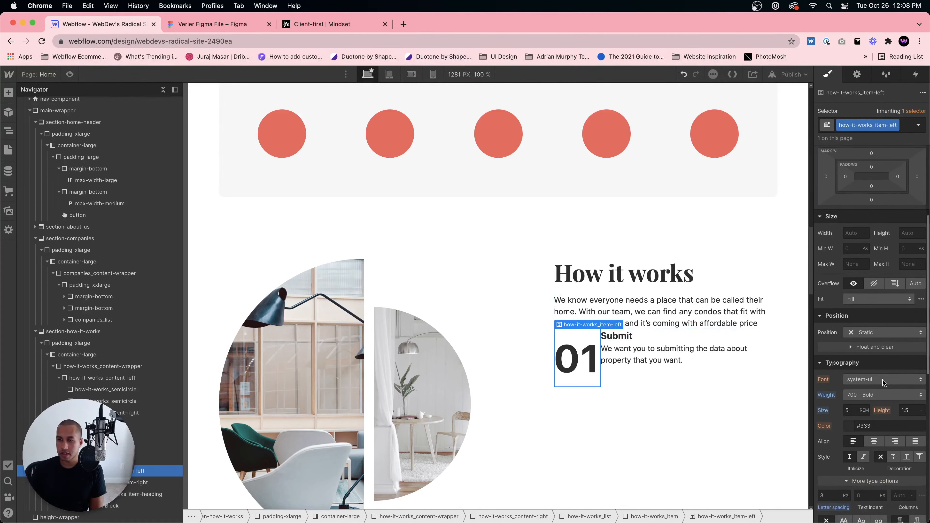
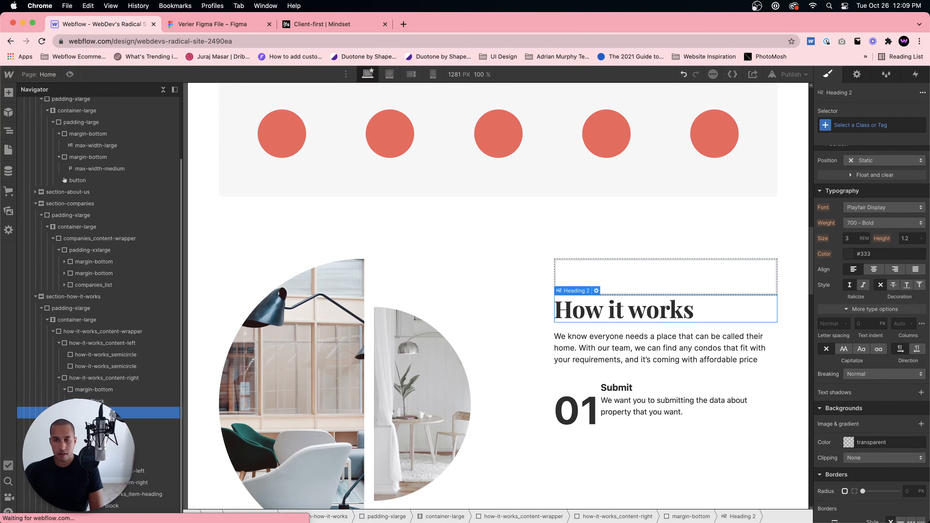
- Move the empty div block from above the How it works heading into how-it-works_item and nest the 01 text inside it
{"action": "left_click_drag", "start_coordinate": [96, 401], "coordinate": [96, 460]}
{"action": "left_click", "coordinate": [96, 470]}
{"action": "left_click", "coordinate": [96, 459]}
{"action": "scroll", "coordinate": [833, 165], "scroll_direction": "down", "scroll_amount": 2}
- Apply the existing margin-right class to the div block around the 01 text
{"action": "left_click", "coordinate": [879, 127]}
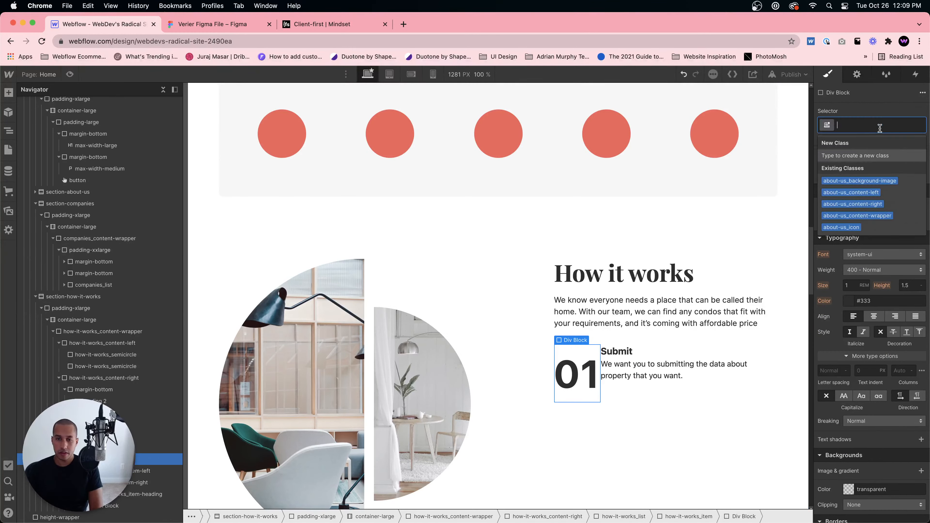
{"action": "type", "text": "margin-ri"}
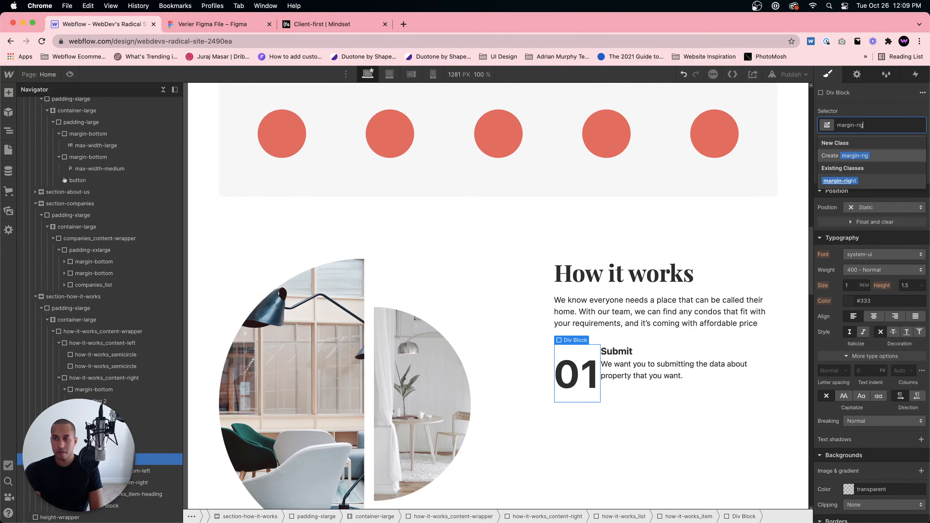
{"action": "key", "text": "Return"}
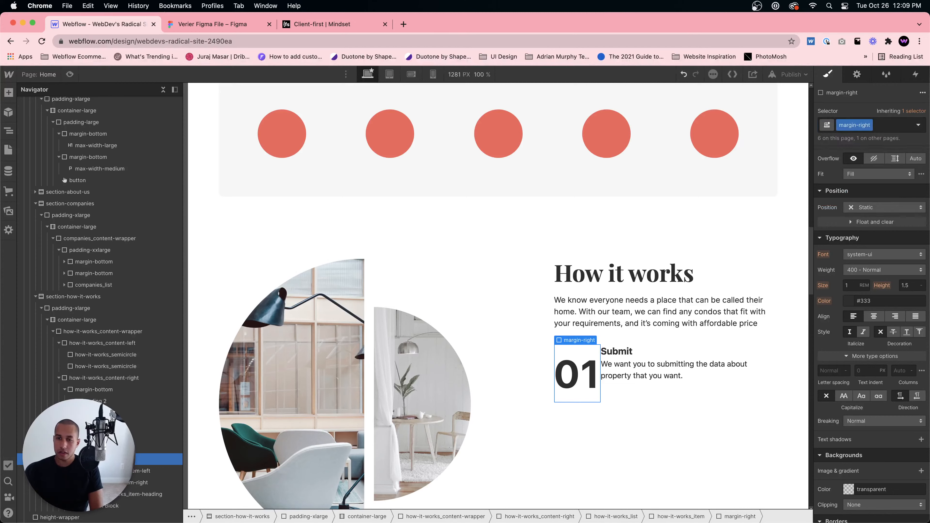
- Try the margin-medium combo class on the margin-right div around the 01 text, and remove it again
{"action": "left_click", "coordinate": [898, 128]}
{"action": "type", "text": "margin-mediu"}
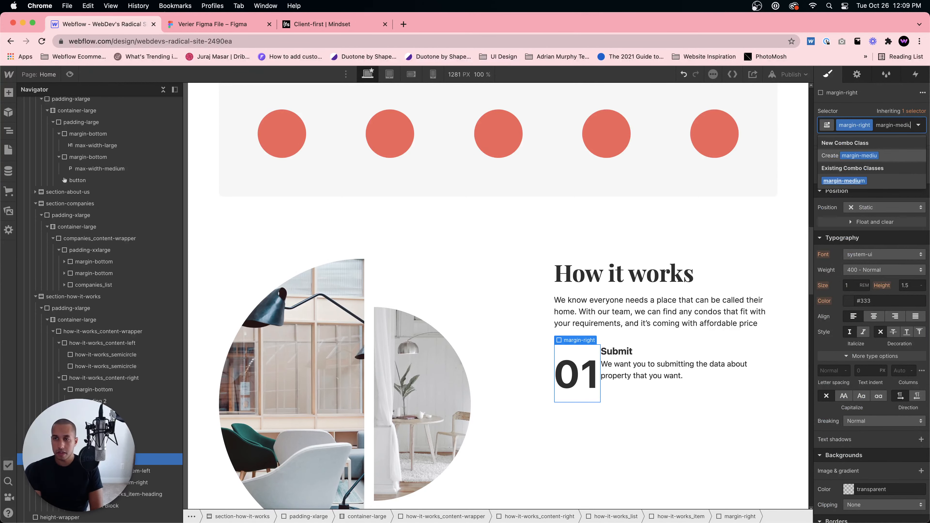
{"action": "key", "text": "Return"}
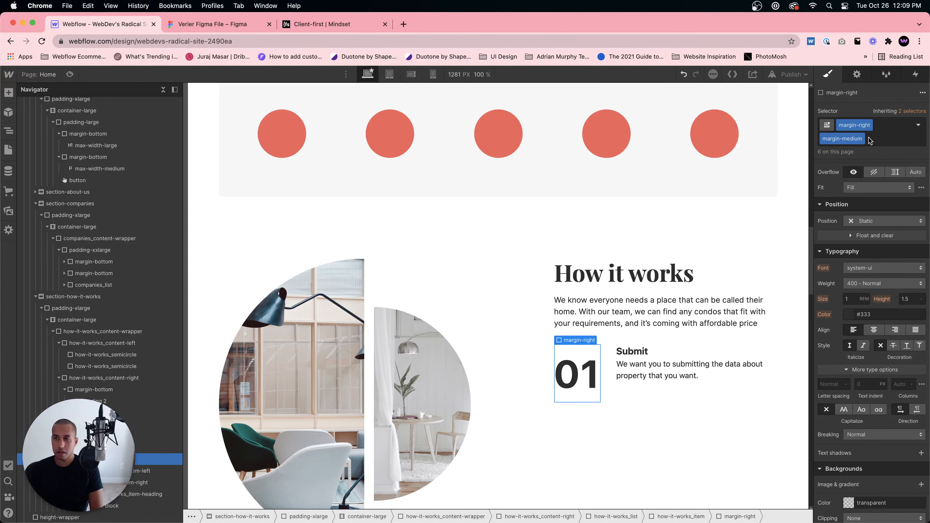
{"action": "left_click", "coordinate": [855, 174]}
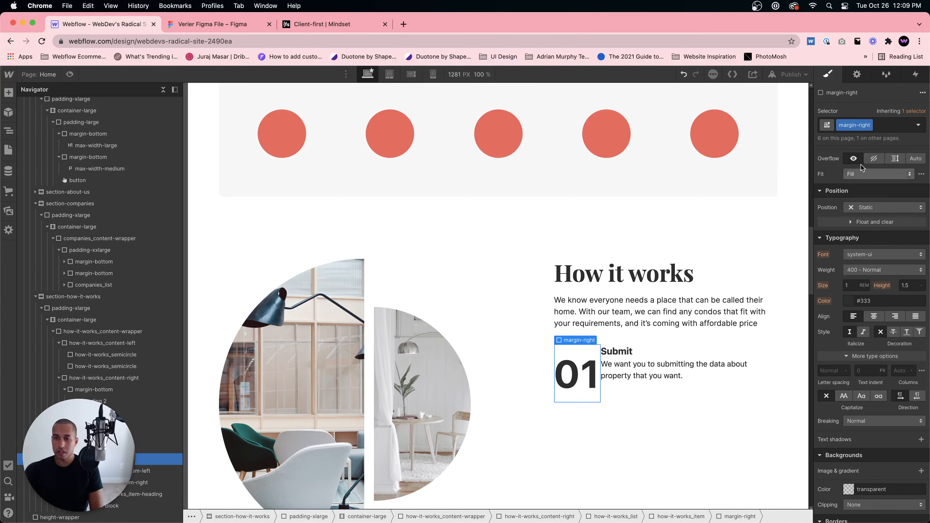
- Add the margin-small combo class to the margin-right div around the 01 text
{"action": "left_click", "coordinate": [885, 126]}
{"action": "type", "text": "margin-small"}
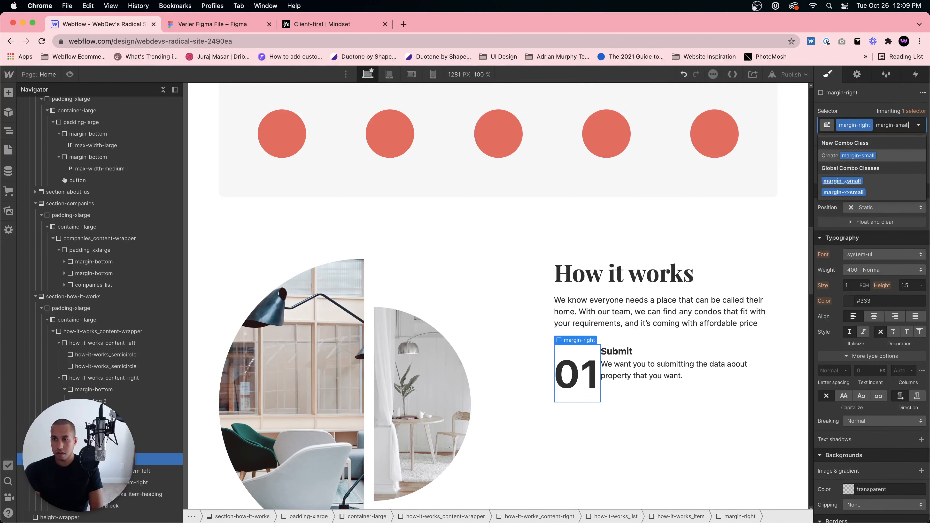
{"action": "left_click", "coordinate": [853, 160]}
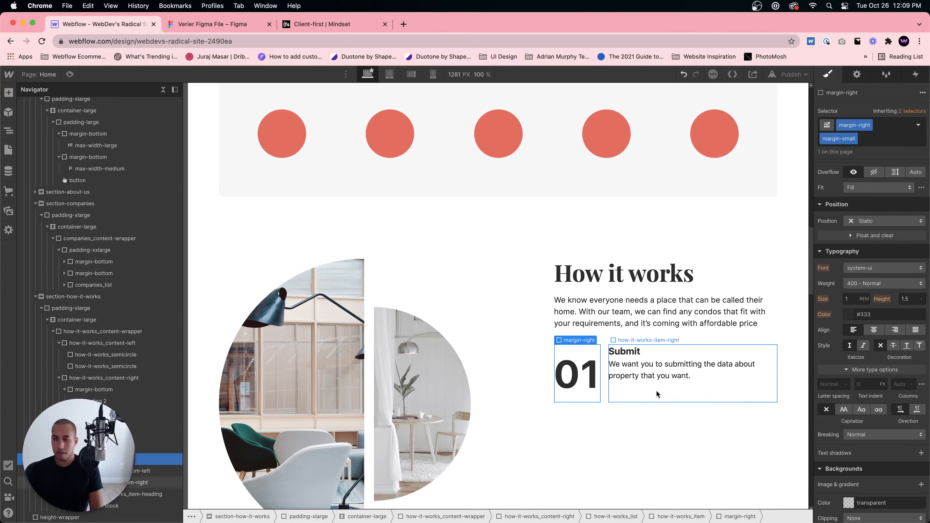
{"action": "left_click", "coordinate": [656, 398]}
- Add a div block at the start of how-it-works-item-right and nest the Submit heading inside it
{"action": "left_click", "coordinate": [624, 353]}
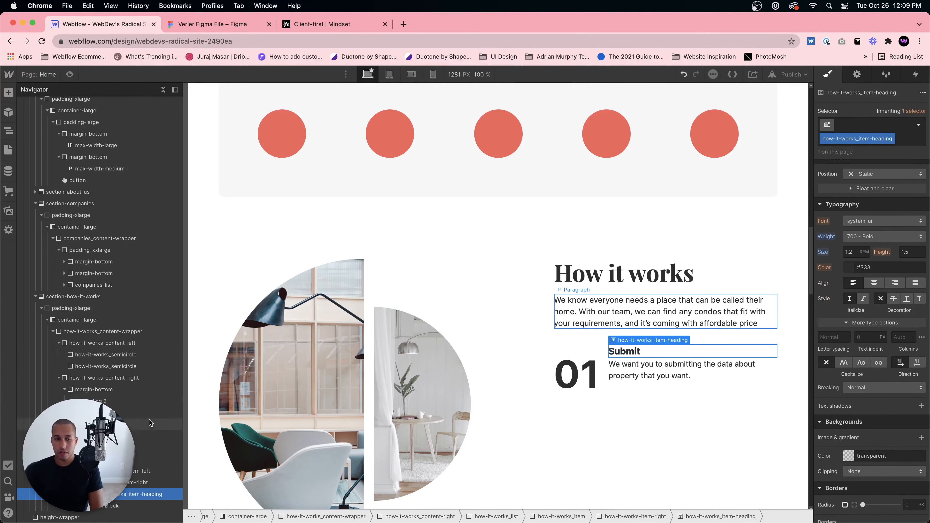
{"action": "key", "text": "super+e"}
{"action": "type", "text": "div"}
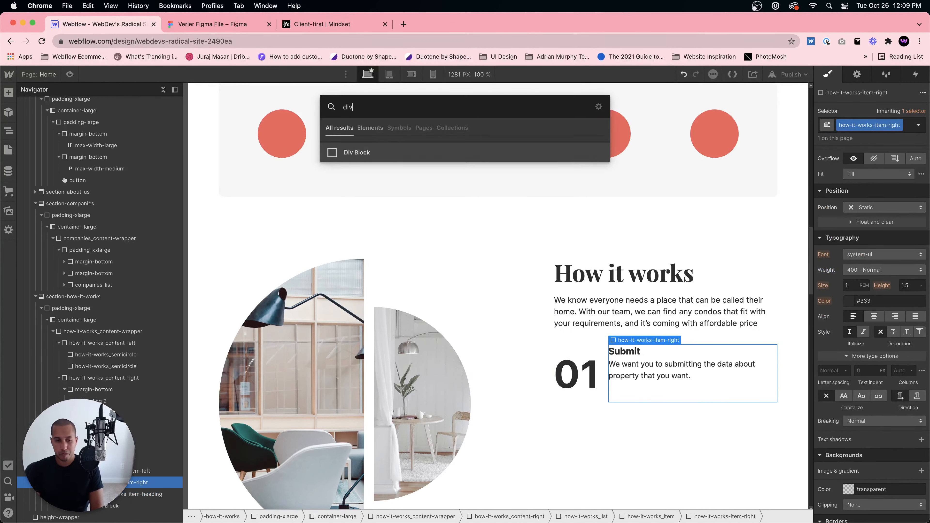
{"action": "key", "text": "Return"}
{"action": "left_click_drag", "start_coordinate": [104, 514], "coordinate": [106, 485]}
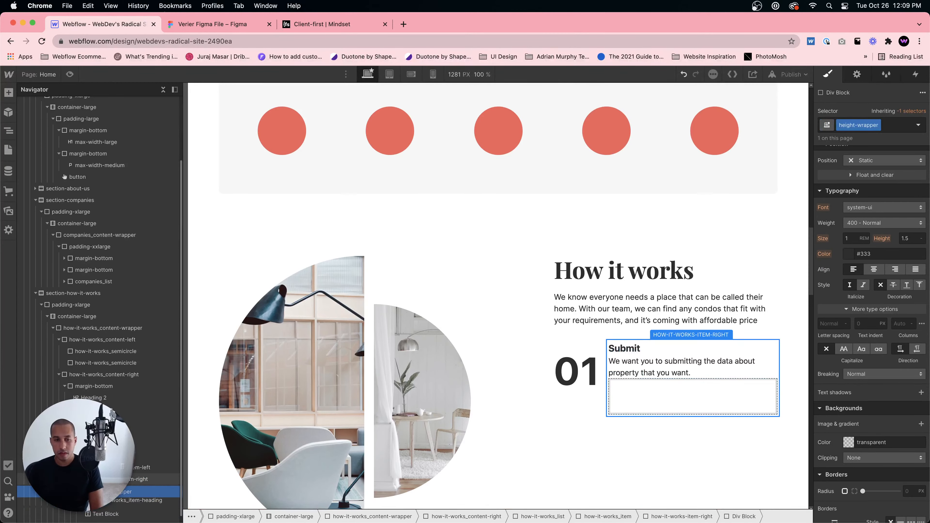
{"action": "left_click", "coordinate": [106, 502]}
{"action": "key", "text": "super+z"}
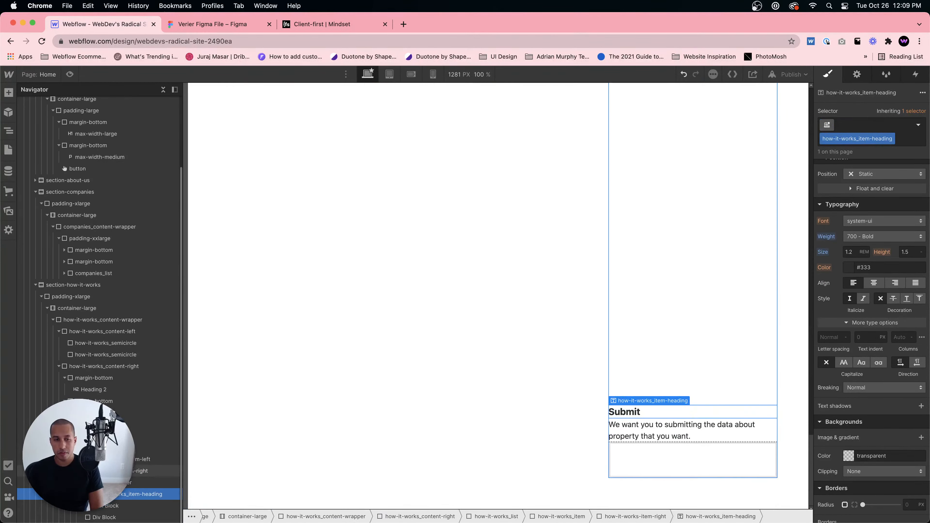
{"action": "key", "text": "super+shift+z"}
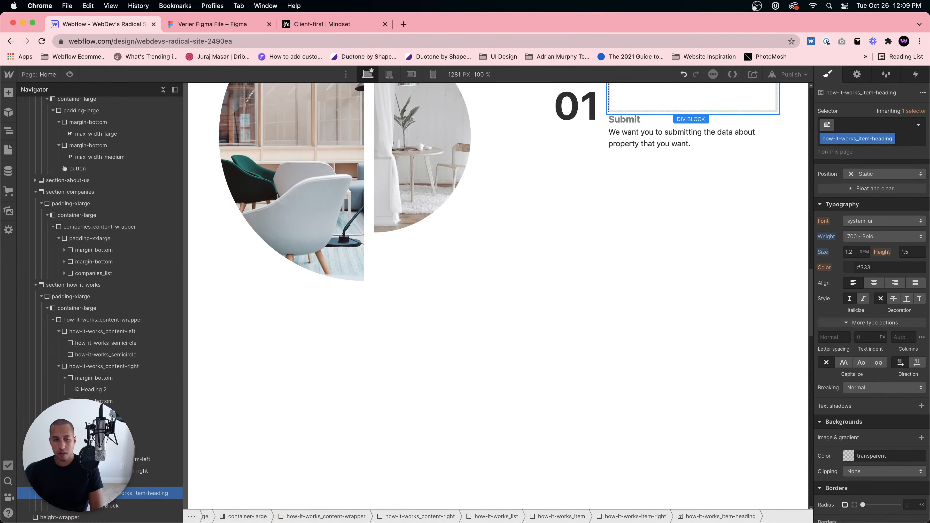
{"action": "scroll", "coordinate": [717, 216], "scroll_direction": "up", "scroll_amount": 3}
- Apply the existing margin-bottom class with the margin-small combo class to the div block around the Submit heading
{"action": "key", "text": "super+Return"}
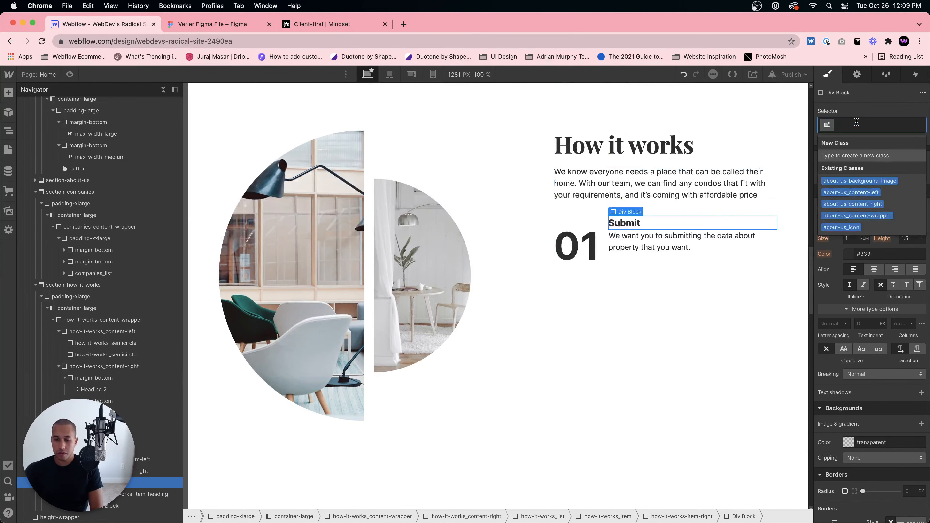
{"action": "type", "text": "margin-b"}
{"action": "key", "text": "Return"}
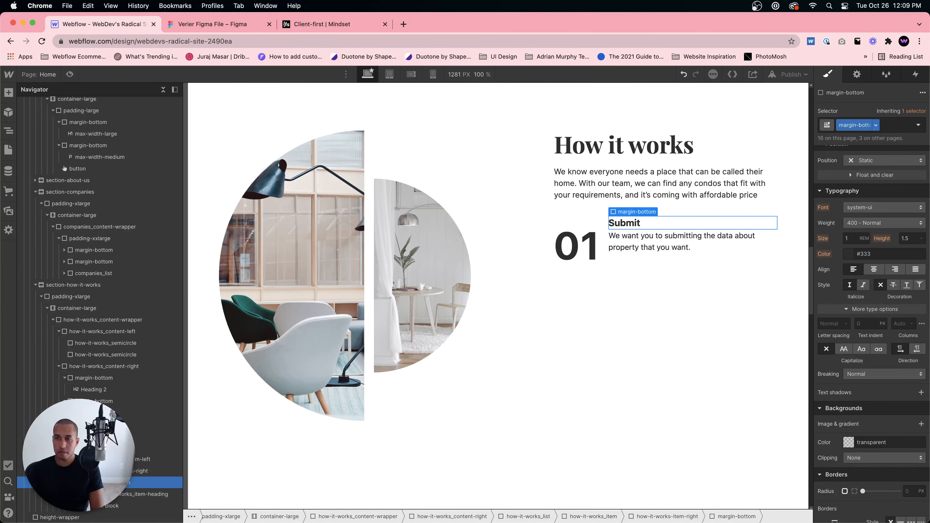
{"action": "type", "text": "margin"}
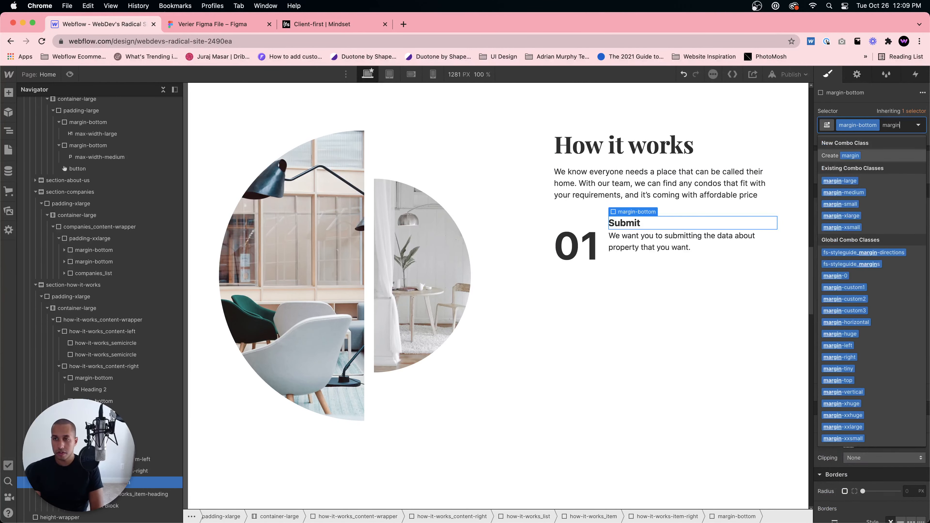
{"action": "type", "text": "-msa"}
{"action": "key", "text": "BackSpace"}
{"action": "key", "text": "BackSpace"}
{"action": "key", "text": "BackSpace"}
{"action": "type", "text": "small"}
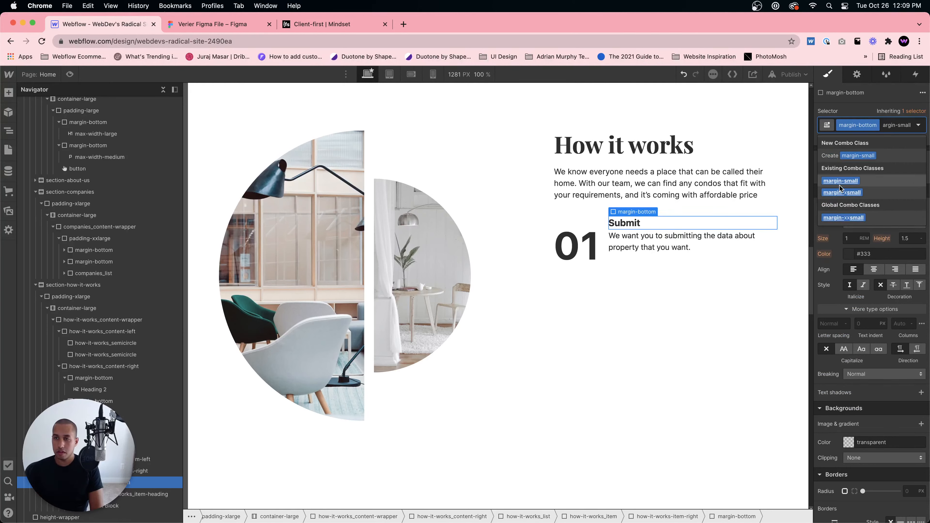
{"action": "key", "text": "Return"}
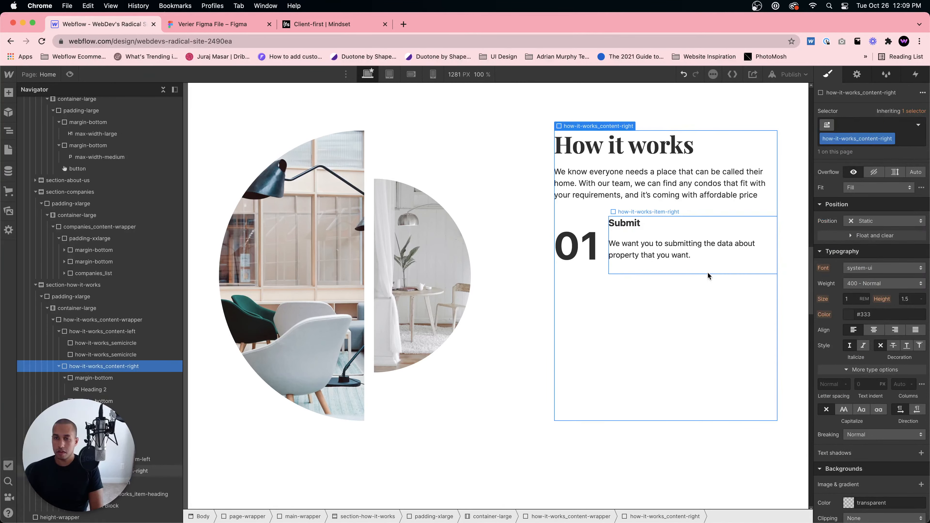
{"action": "left_click", "coordinate": [712, 270]}
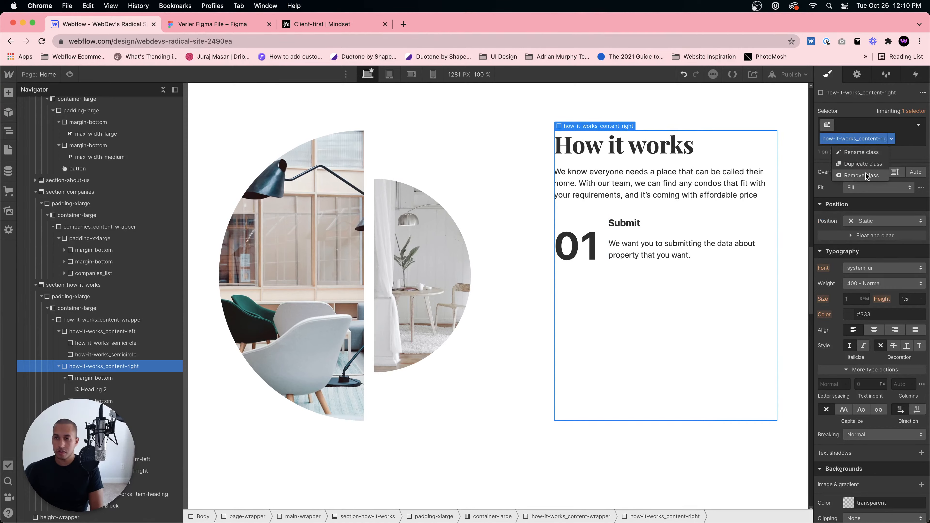
{"action": "left_click", "coordinate": [861, 175]}
{"action": "key", "text": "cmd+z"}
- Replace the margin-small combo class with margin-xsmall on the margin-bottom div around the Submit heading
{"action": "left_click", "coordinate": [656, 249]}
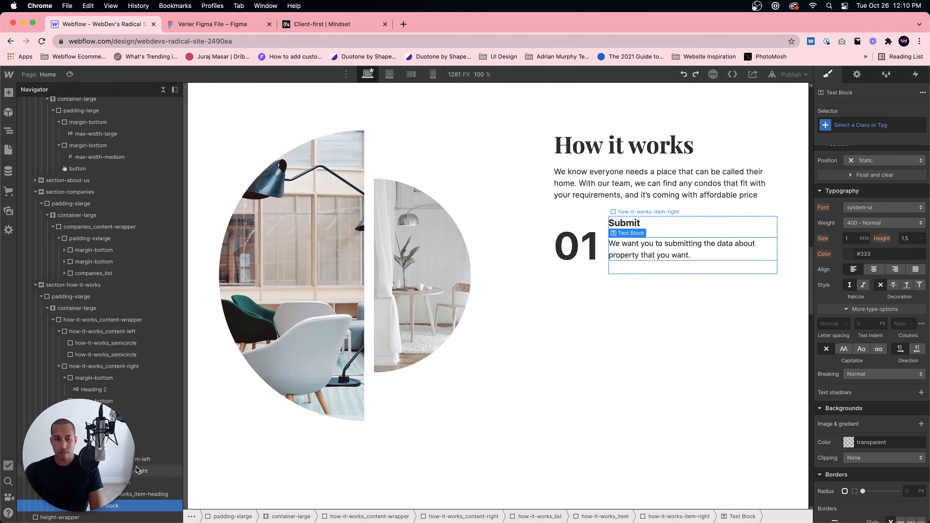
{"action": "left_click", "coordinate": [124, 483]}
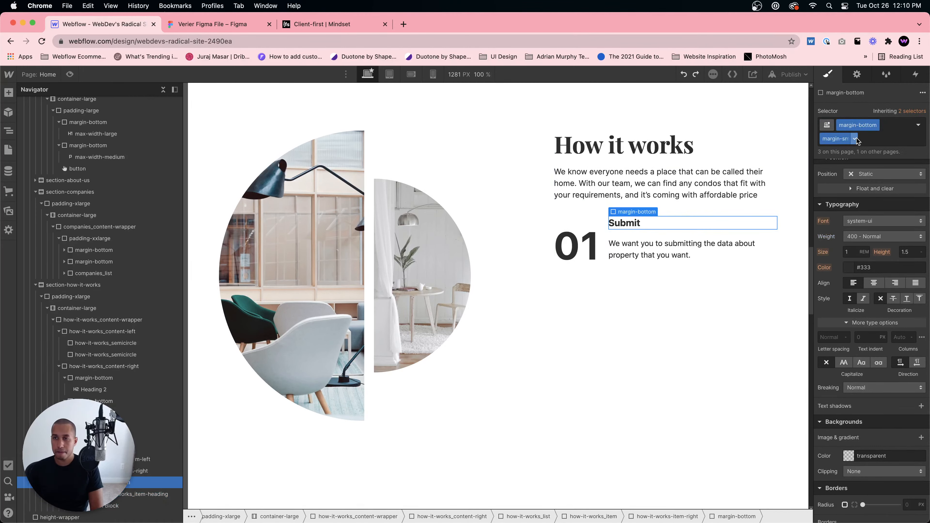
{"action": "left_click", "coordinate": [845, 175]}
{"action": "type", "text": "m"}
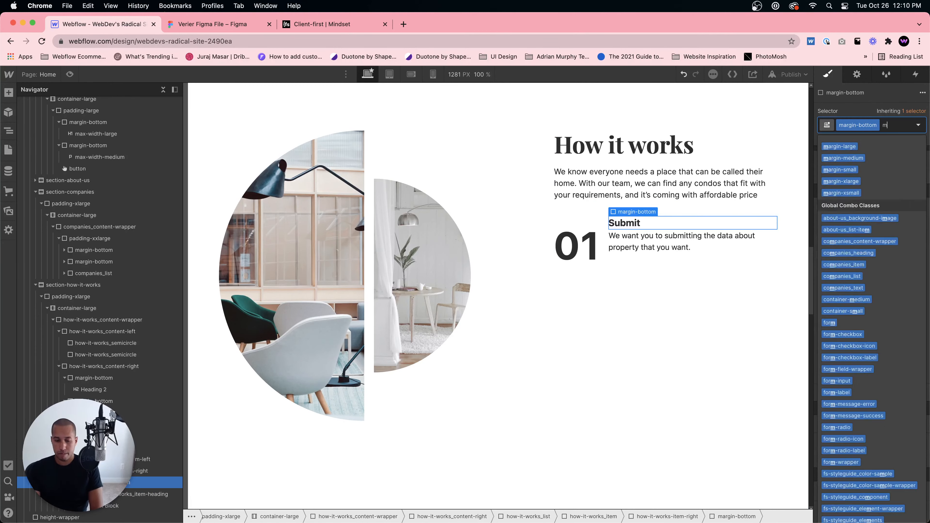
{"action": "type", "text": "argin-xm"}
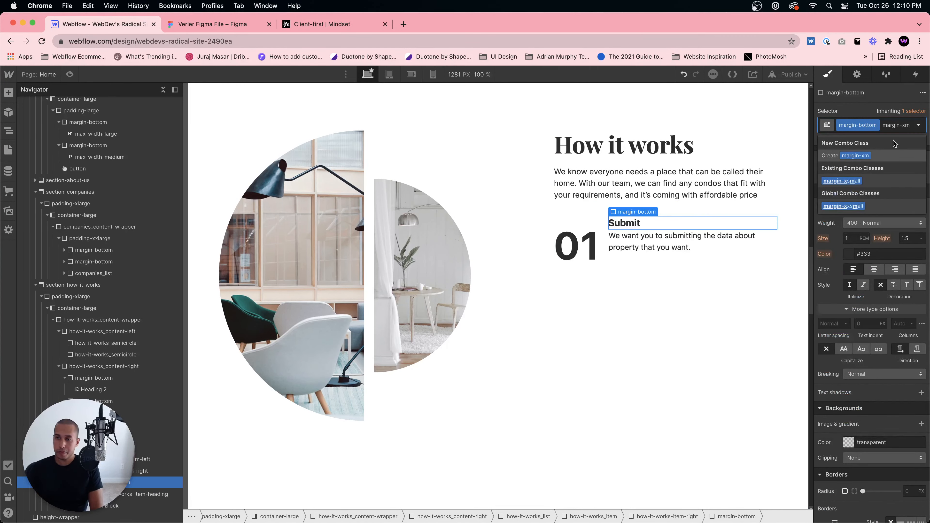
{"action": "key", "text": "Escape"}
{"action": "left_click", "coordinate": [640, 291]}
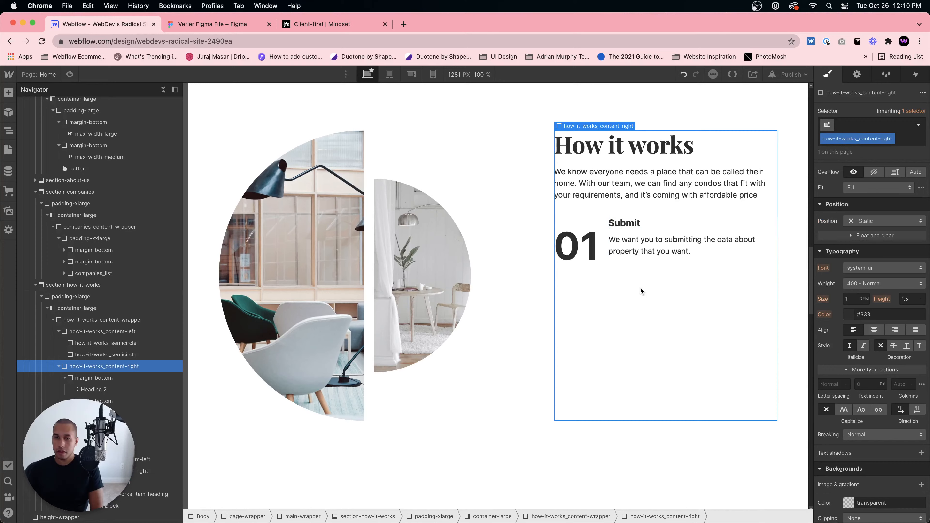
- Set the line height of the 01 text to 1
{"action": "left_click", "coordinate": [576, 246]}
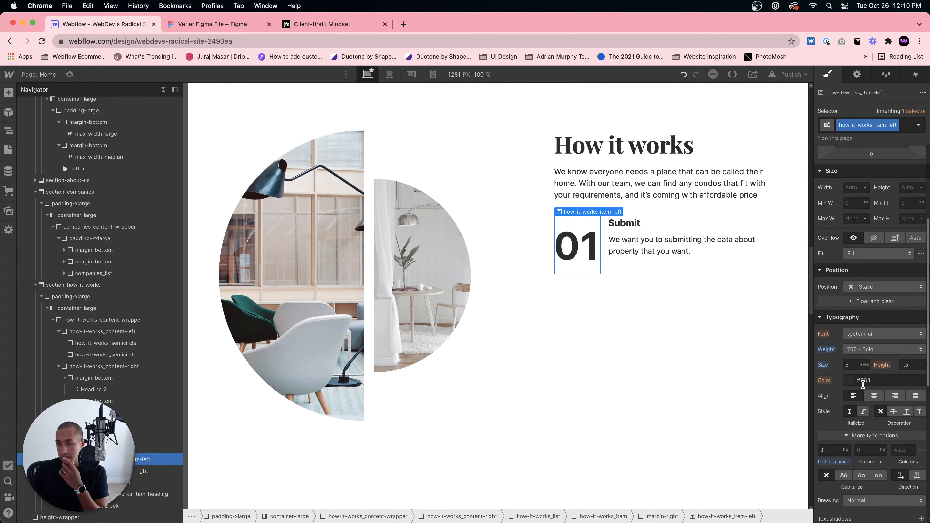
{"action": "scroll", "coordinate": [863, 244], "scroll_direction": "down", "scroll_amount": 5}
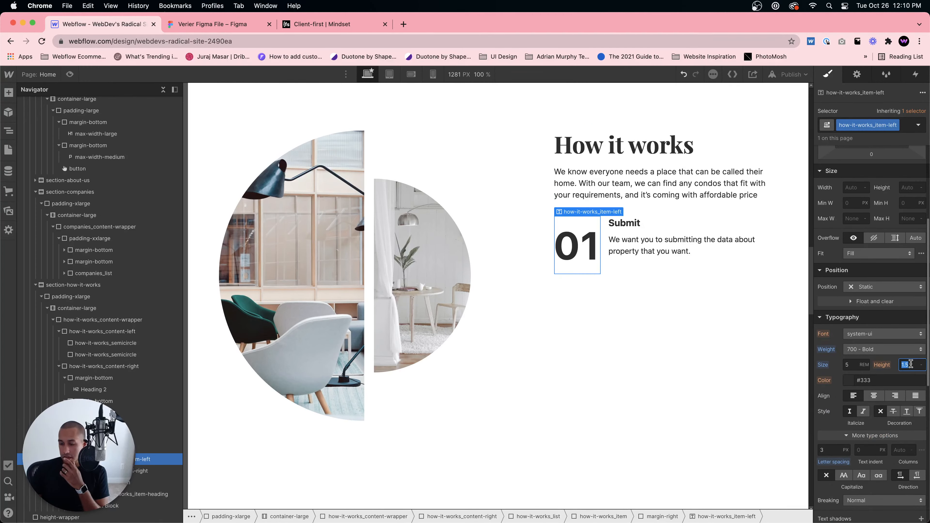
{"action": "type", "text": "0"}
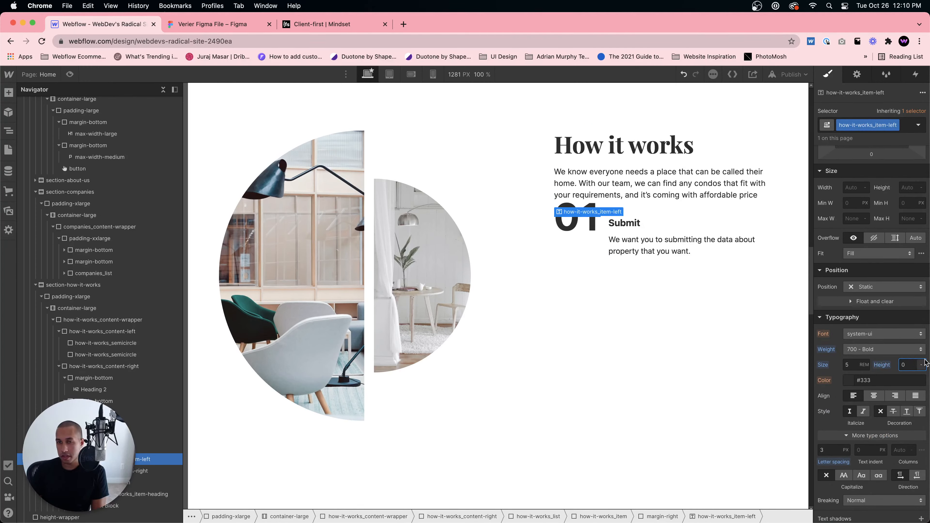
{"action": "type", "text": "10"}
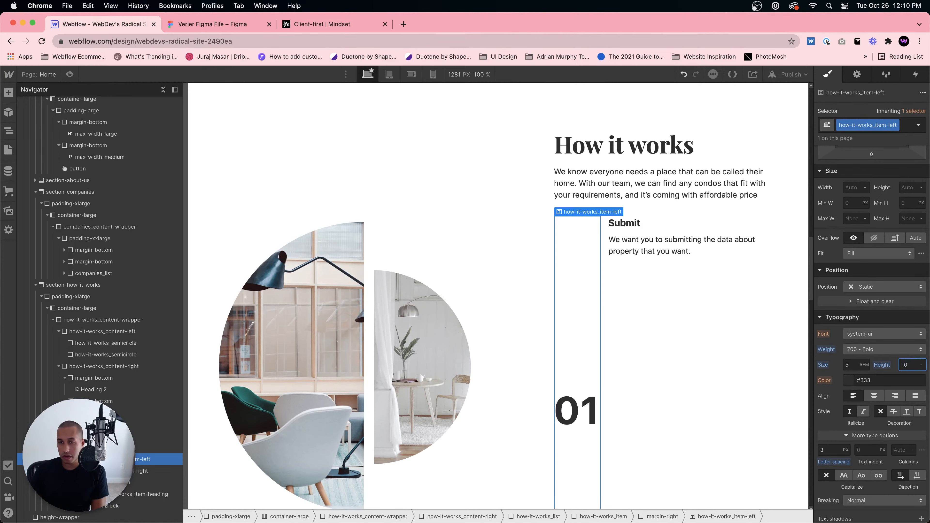
{"action": "key", "text": "BackSpace"}
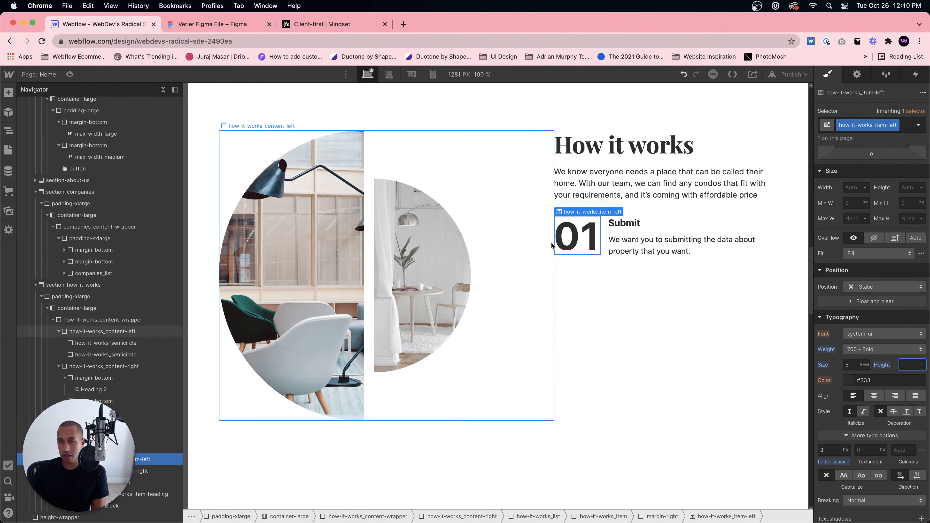
{"action": "left_click", "coordinate": [621, 309]}
- Check the step spacing in the Figma file, and replace margin-xsmall with margin-small on the Webflow div around the Submit heading
{"action": "left_click", "coordinate": [196, 24]}
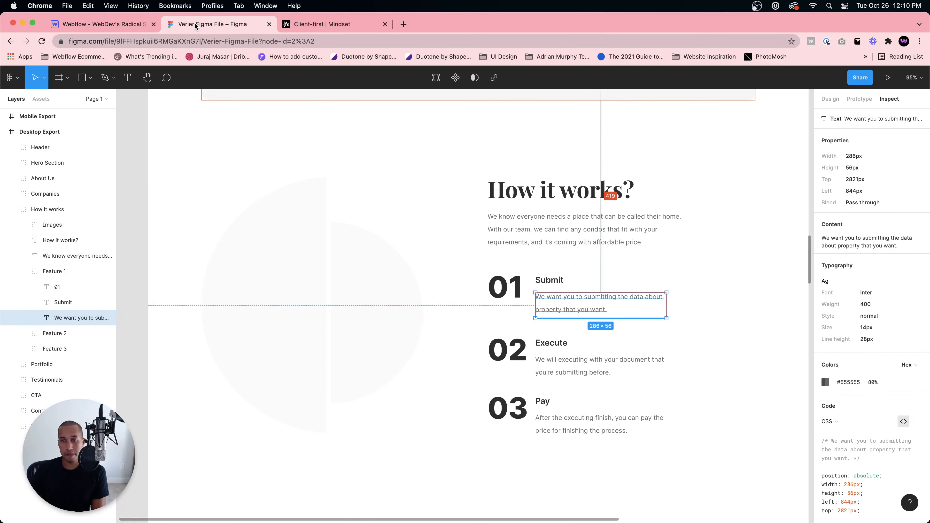
{"action": "left_click", "coordinate": [106, 25]}
{"action": "left_click", "coordinate": [691, 222]}
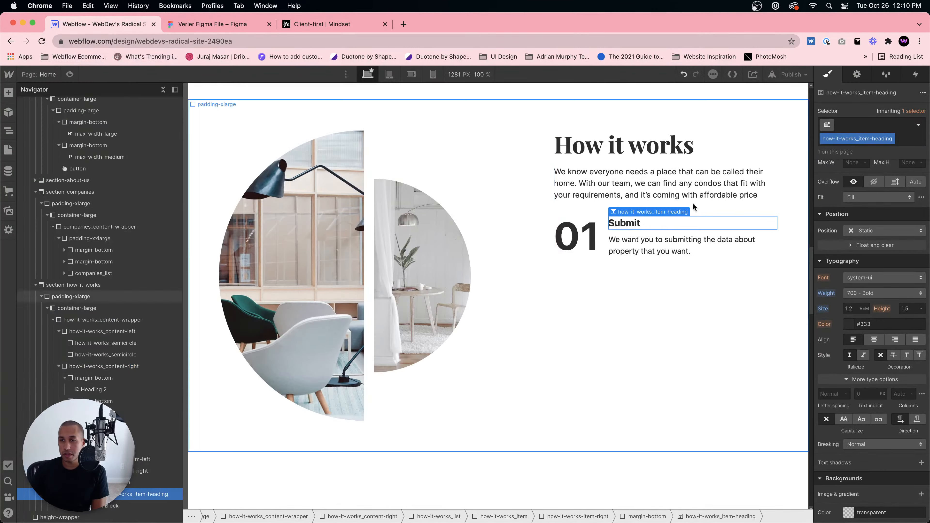
{"action": "left_click", "coordinate": [141, 470]}
{"action": "left_click", "coordinate": [140, 482]}
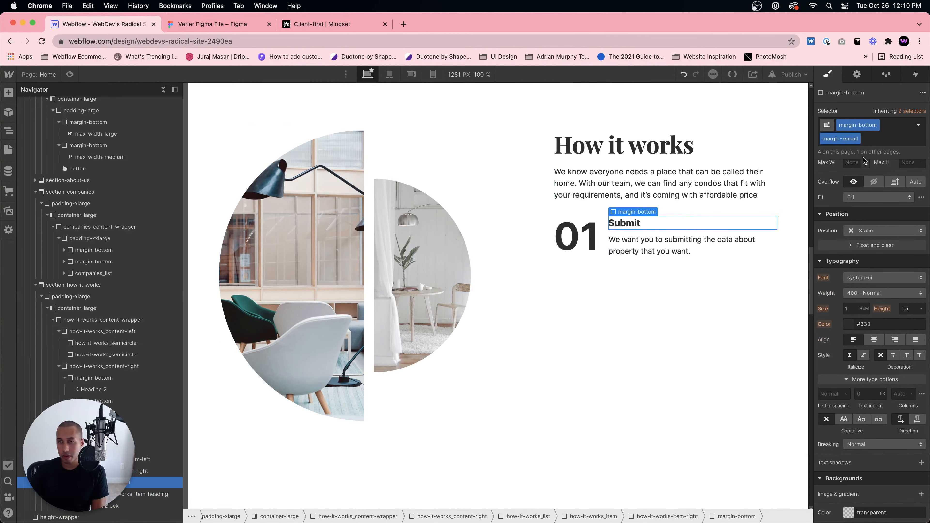
{"action": "left_click", "coordinate": [858, 139]}
{"action": "left_click", "coordinate": [886, 126]}
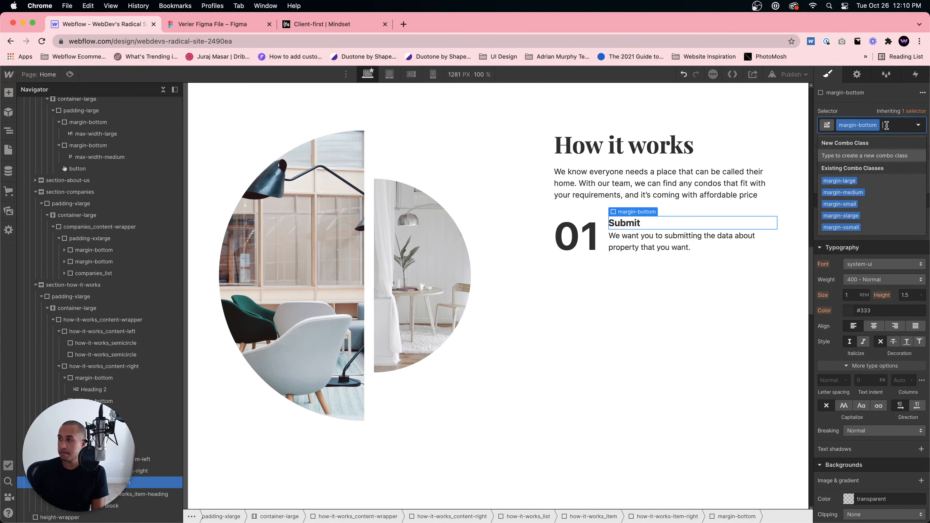
{"action": "type", "text": "margin-"}
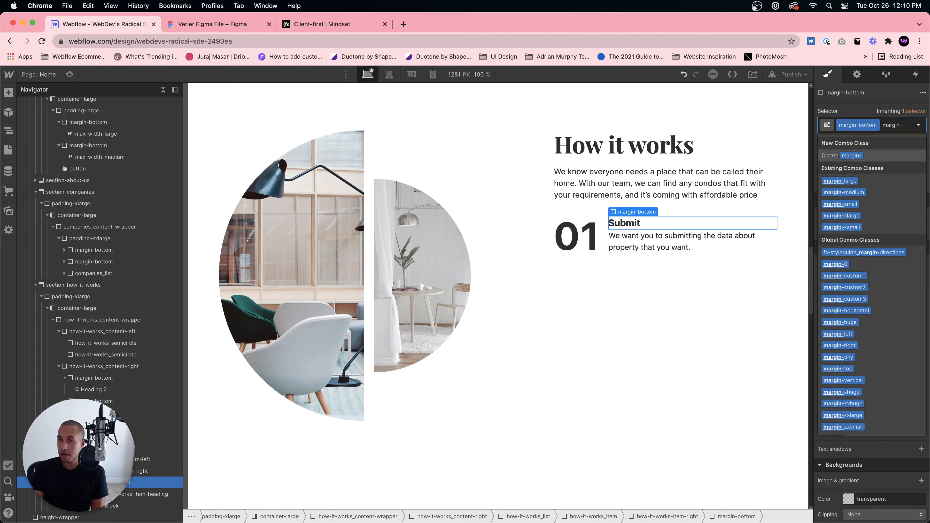
{"action": "type", "text": "small"}
{"action": "key", "text": "Return"}
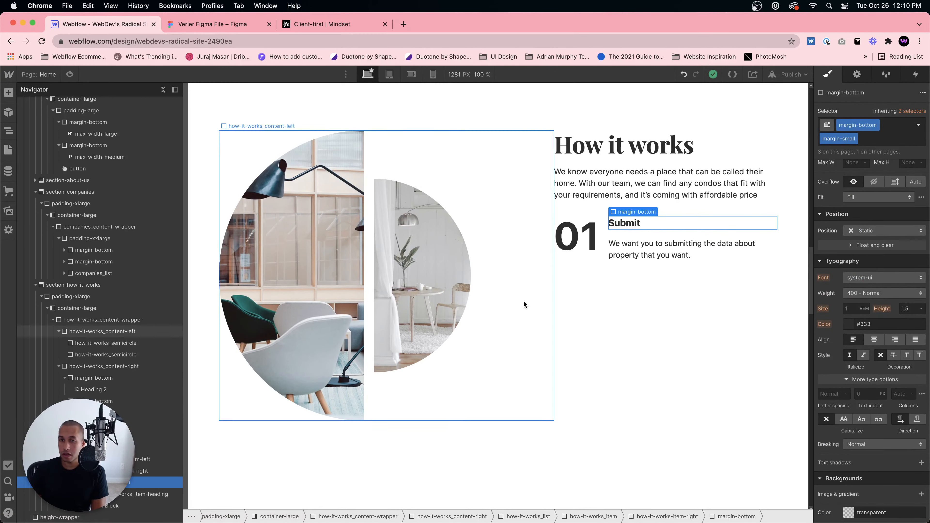
- Examine the nested elements of how-it-works_item and compare its layout with the numbered steps in the Figma design
{"action": "left_click", "coordinate": [610, 275]}
{"action": "left_click", "coordinate": [589, 245]}
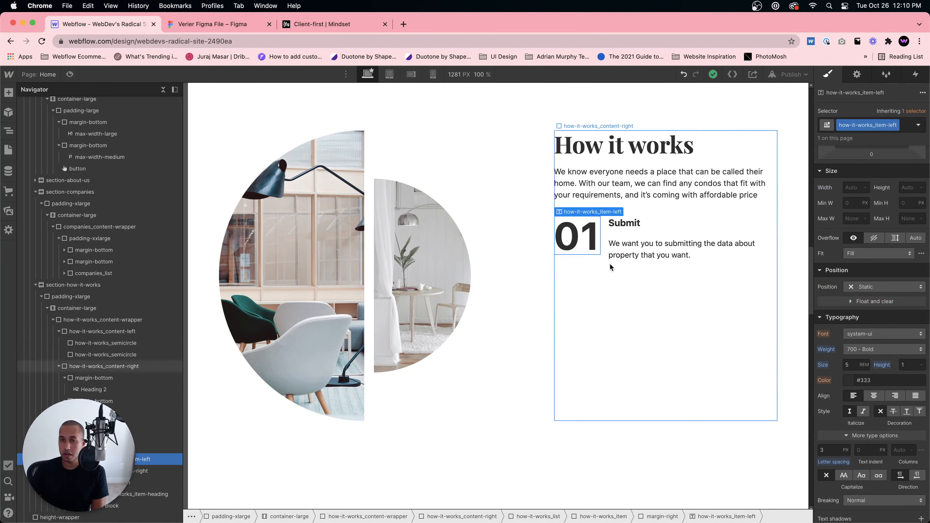
{"action": "left_click", "coordinate": [622, 237]}
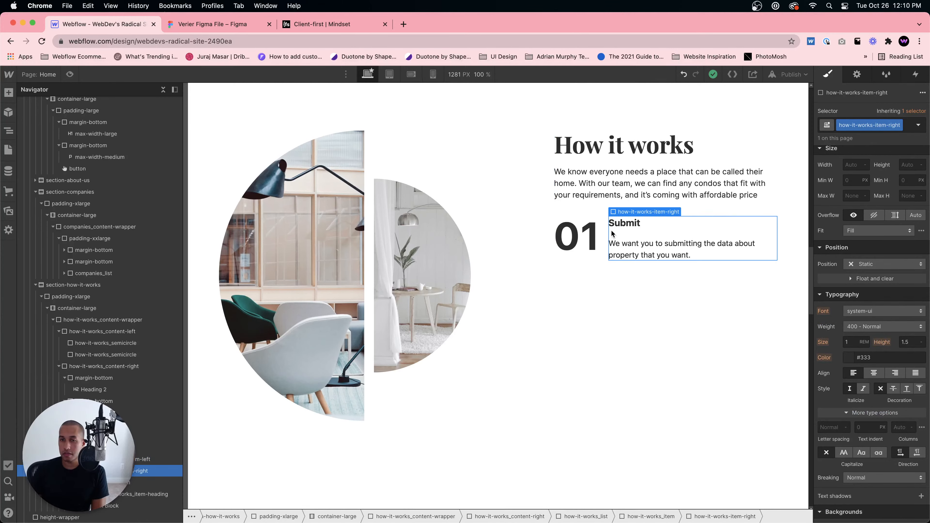
{"action": "left_click", "coordinate": [578, 237]}
{"action": "left_click", "coordinate": [136, 449]}
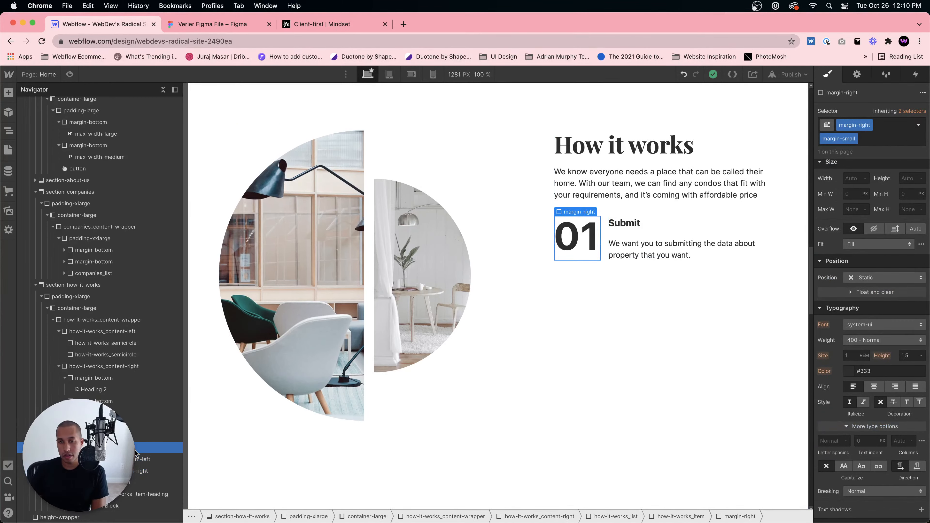
{"action": "left_click", "coordinate": [133, 436]}
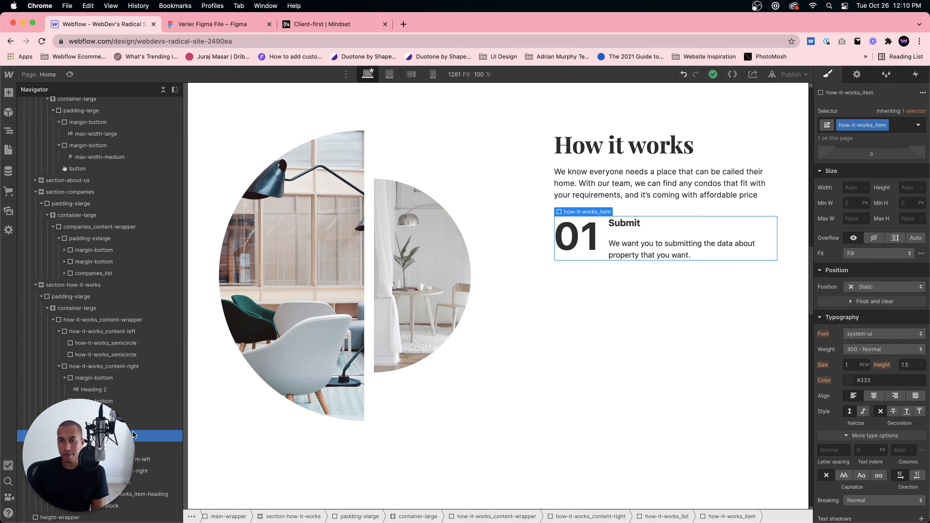
{"action": "left_click", "coordinate": [696, 386]}
{"action": "left_click", "coordinate": [222, 25]}
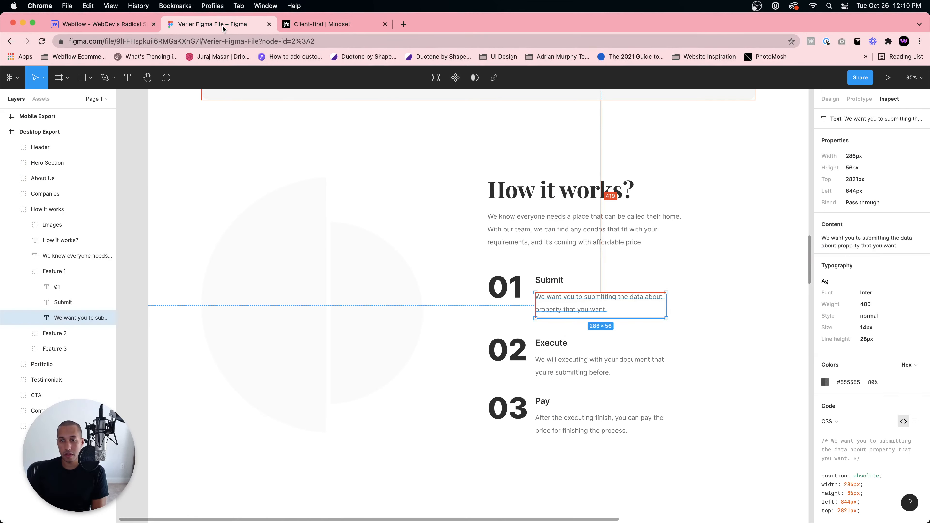
{"action": "left_click", "coordinate": [115, 29]}
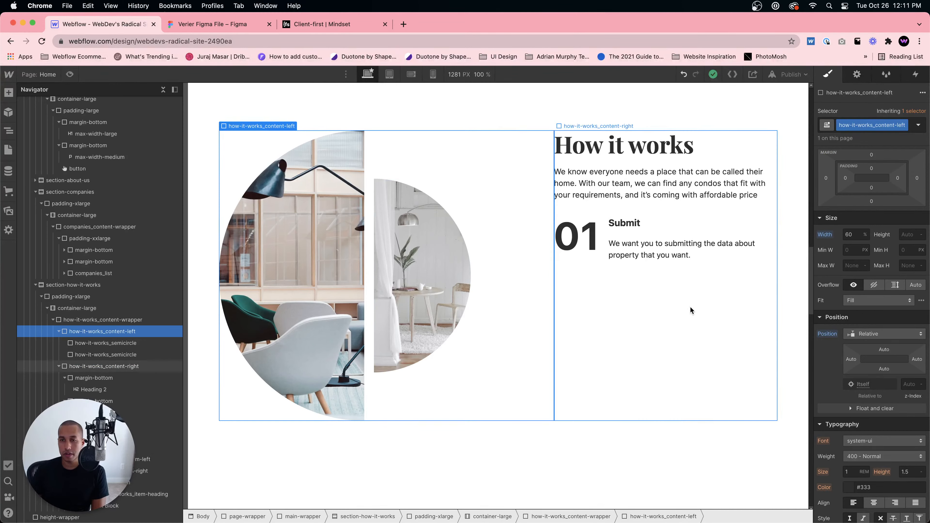
- Paste two more copies of the how-it-works_item inside how-it-works_list
{"action": "left_click", "coordinate": [618, 273]}
{"action": "left_click", "coordinate": [603, 256]}
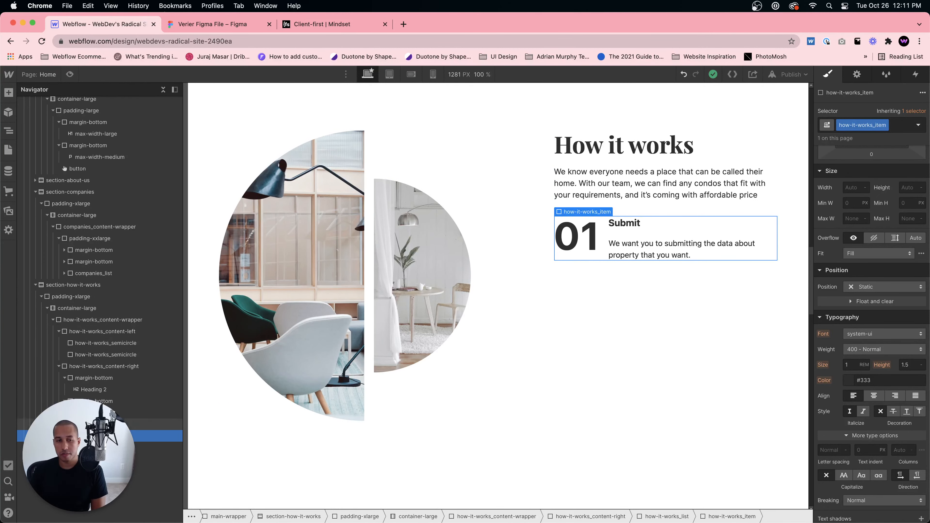
{"action": "key", "text": "super+v"}
{"action": "key", "text": "super+v"}
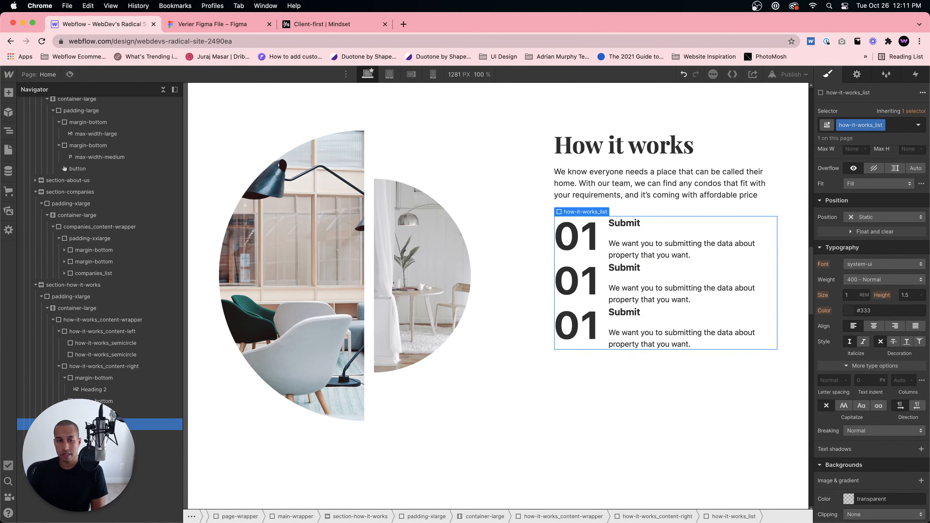
- Add a div block to how-it-works_list and place it above the step items
{"action": "key", "text": "super+e"}
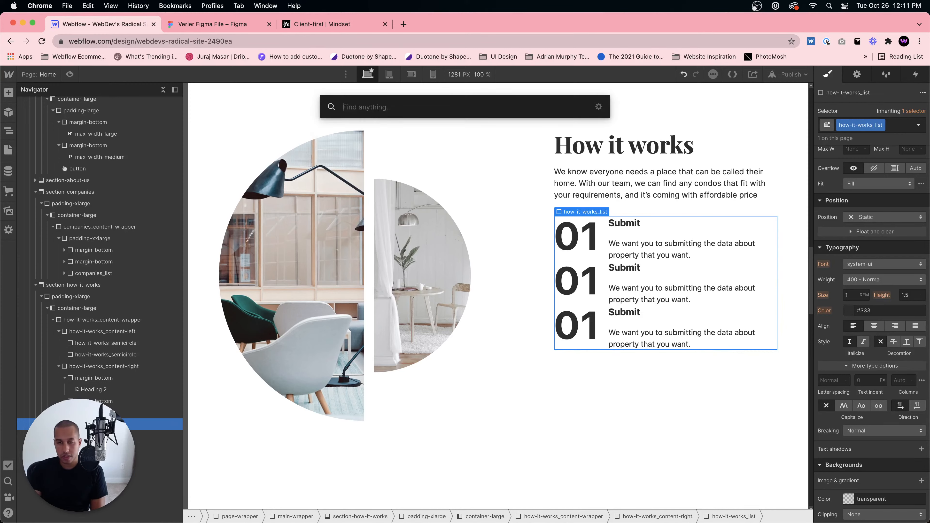
{"action": "type", "text": "div"}
{"action": "key", "text": "Return"}
{"action": "left_click_drag", "start_coordinate": [96, 470], "coordinate": [95, 430]}
- Delete the two extra how-it-works_item copies and nest the remaining item inside the new div block
{"action": "left_click", "coordinate": [95, 459]}
{"action": "key", "text": "Delete"}
{"action": "key", "text": "Delete"}
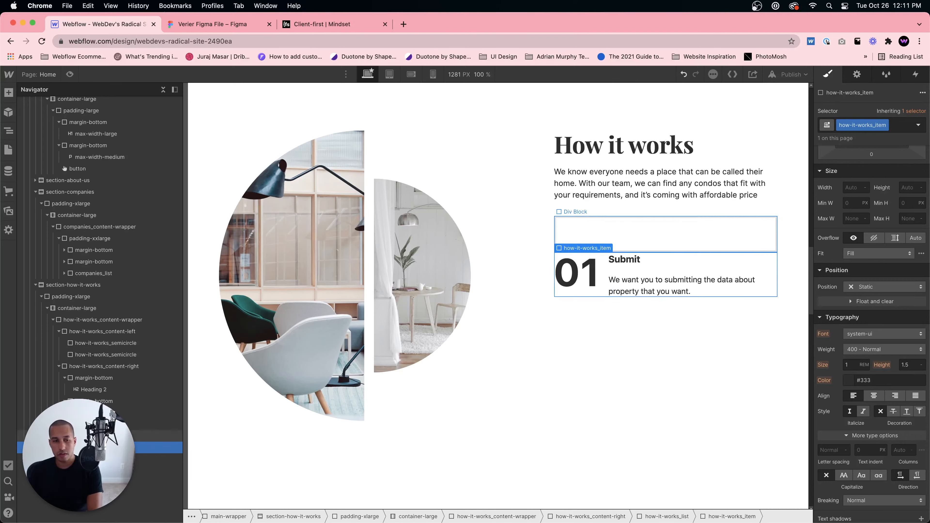
{"action": "left_click_drag", "start_coordinate": [95, 447], "coordinate": [95, 436]}
- Give the div block around how-it-works_item the class margin-bottom with the combo class margin-medium
{"action": "left_click", "coordinate": [96, 435]}
{"action": "left_click", "coordinate": [895, 125]}
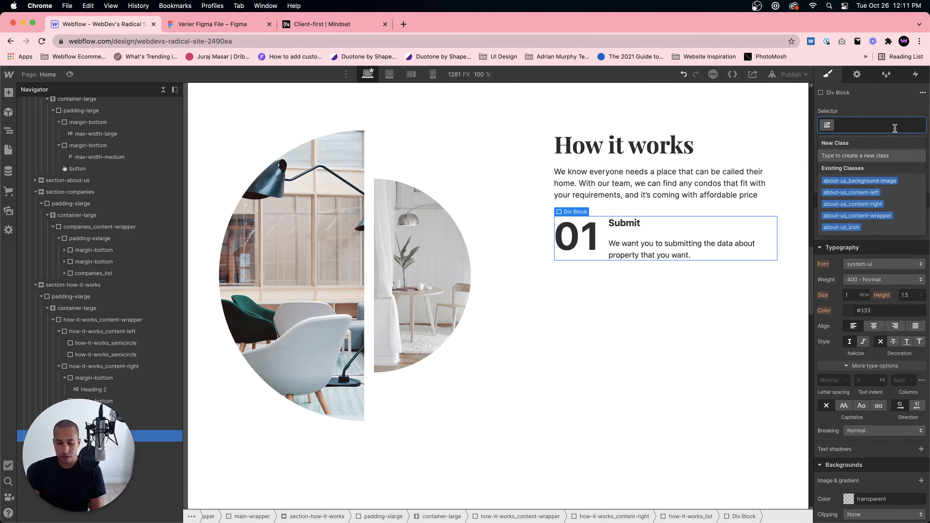
{"action": "type", "text": "margin-bottom"}
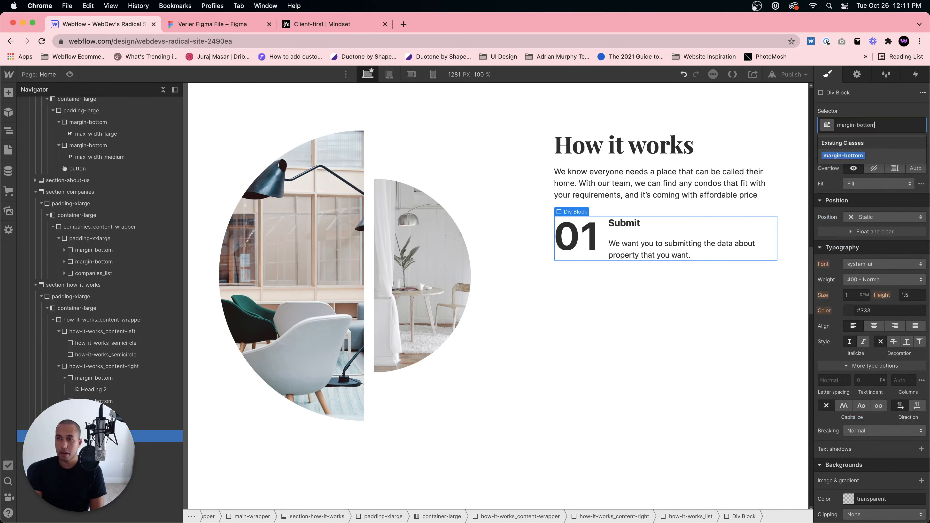
{"action": "key", "text": "Return"}
{"action": "type", "text": "margin-med"}
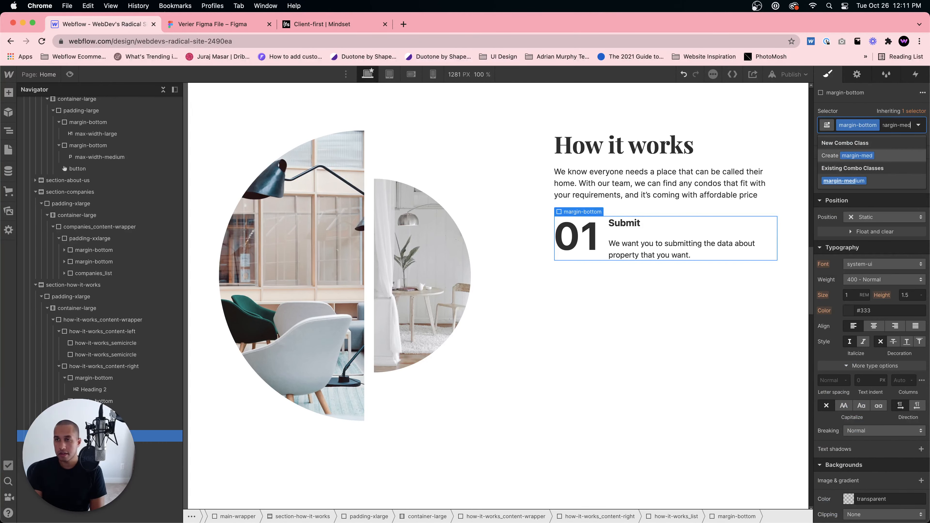
{"action": "key", "text": "Return"}
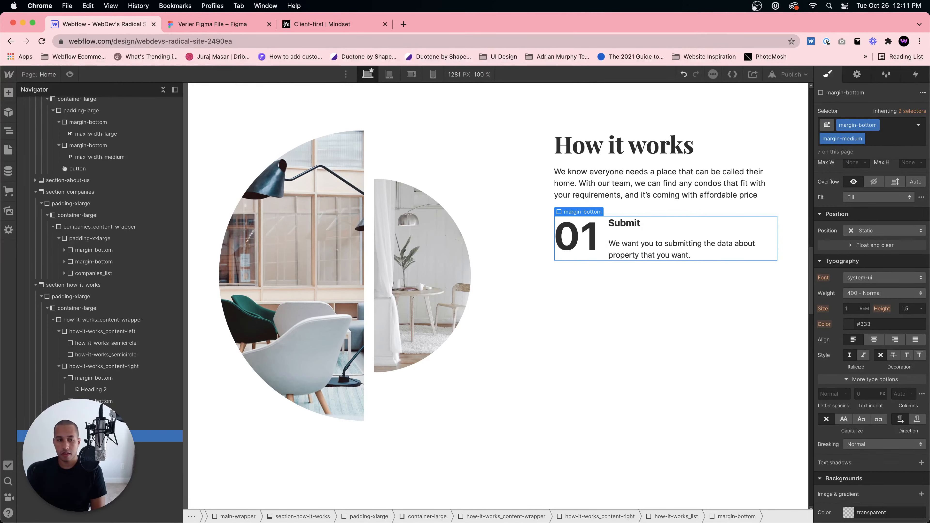
- Duplicate the margin-bottom div containing the 01 Submit step twice to make three steps in how-it-works_list
{"action": "key", "text": "super+c"}
{"action": "key", "text": "super+v"}
{"action": "key", "text": "super+v"}
{"action": "left_click", "coordinate": [678, 420]}
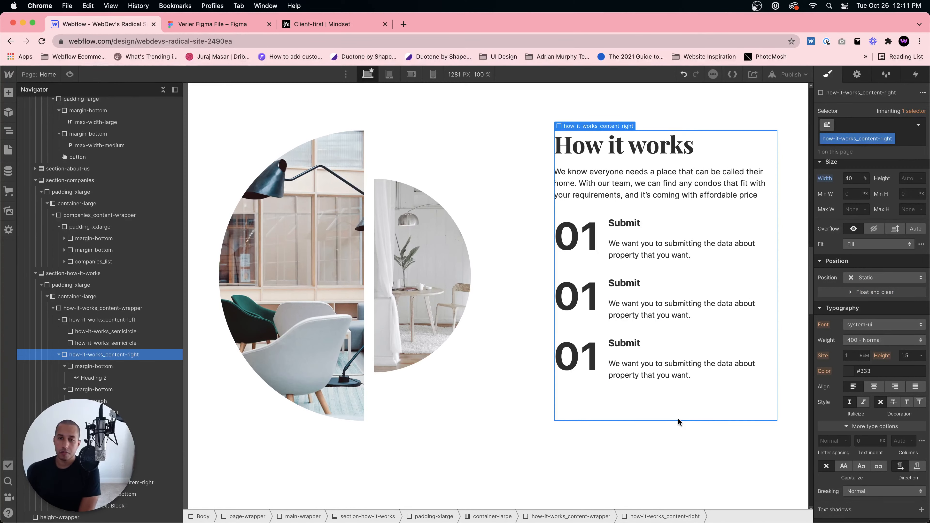
- Try a top margin of -15 px on the how-it-works_item-left number text
{"action": "left_click", "coordinate": [575, 245]}
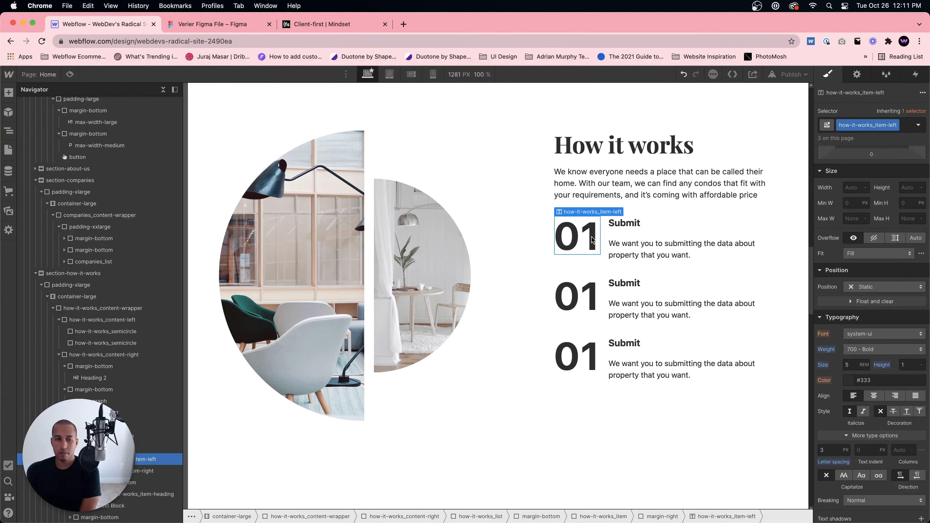
{"action": "scroll", "coordinate": [906, 255], "scroll_direction": "up", "scroll_amount": 5}
{"action": "left_click_drag", "start_coordinate": [874, 276], "coordinate": [873, 277]}
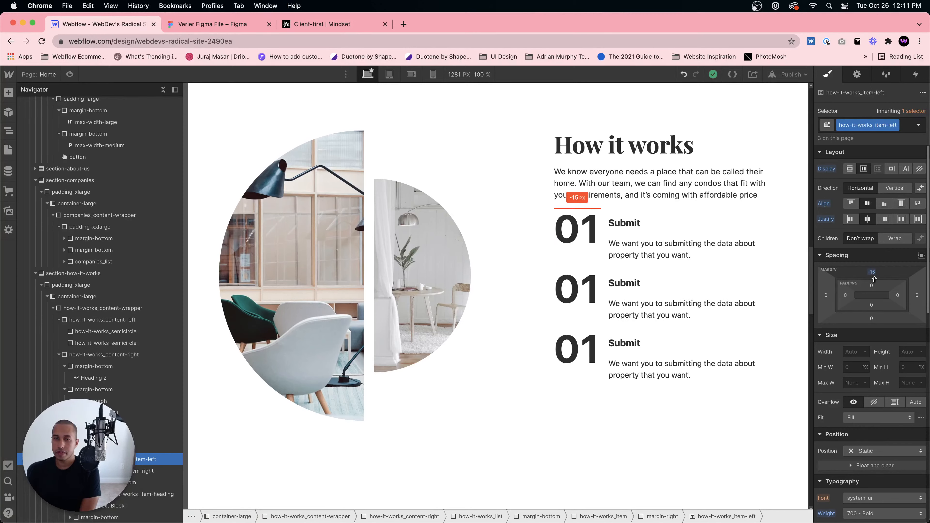
{"action": "left_click_drag", "start_coordinate": [874, 279], "coordinate": [874, 279]}
{"action": "left_click", "coordinate": [687, 459]}
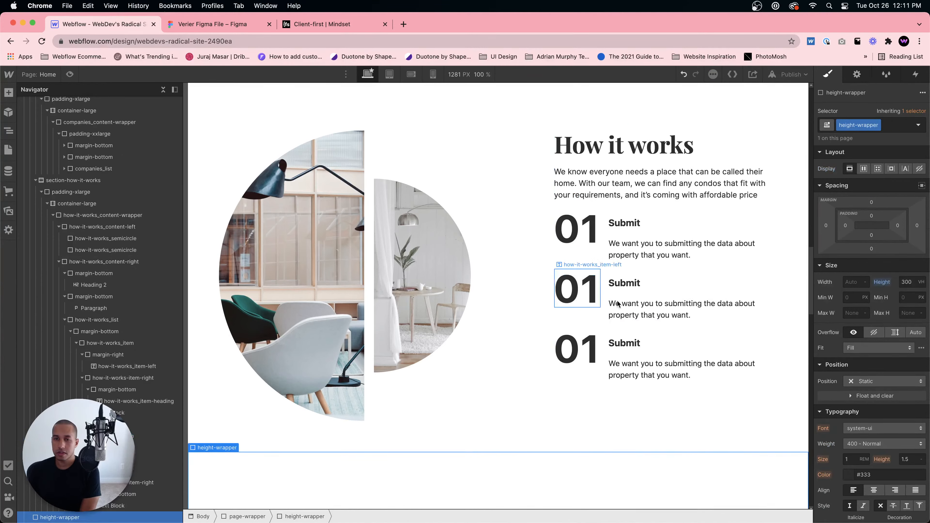
- Check the number alignment in the Figma file, and readjust the top margin of how-it-works_item-left in Webflow from 0 to a slight negative value
{"action": "left_click", "coordinate": [219, 24]}
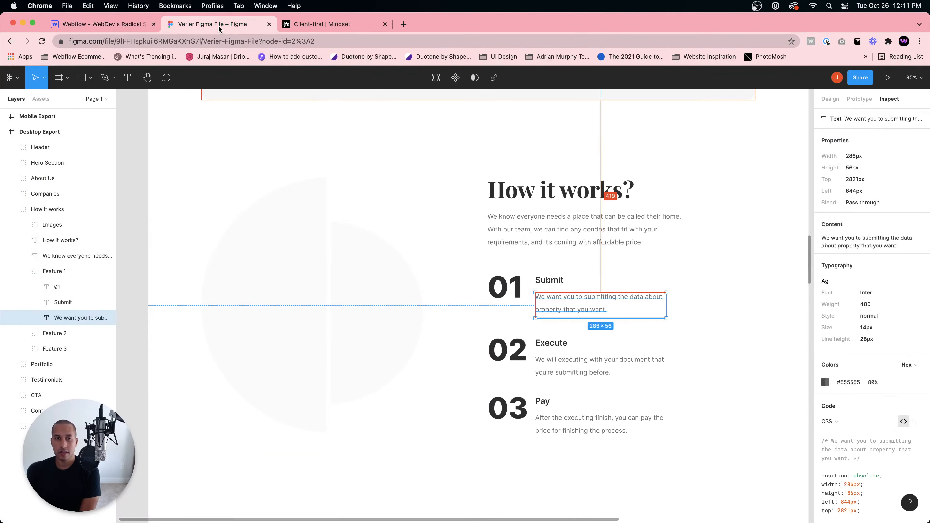
{"action": "left_click", "coordinate": [130, 29]}
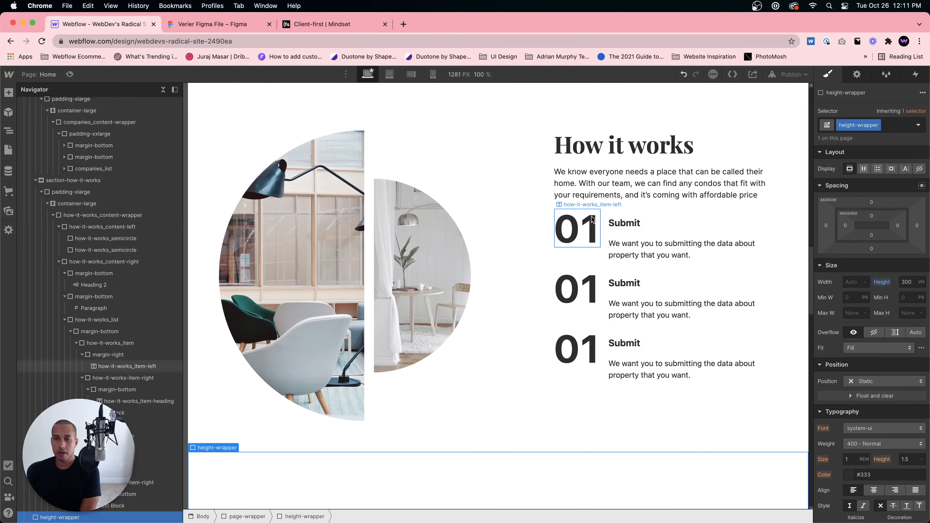
{"action": "left_click", "coordinate": [583, 230]}
{"action": "left_click", "coordinate": [871, 273]}
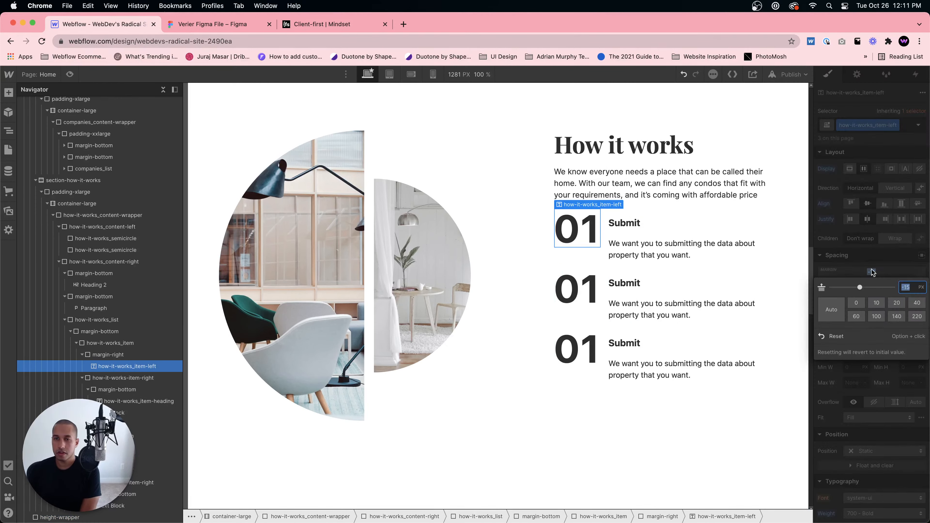
{"action": "type", "text": "0"}
{"action": "key", "text": "Return"}
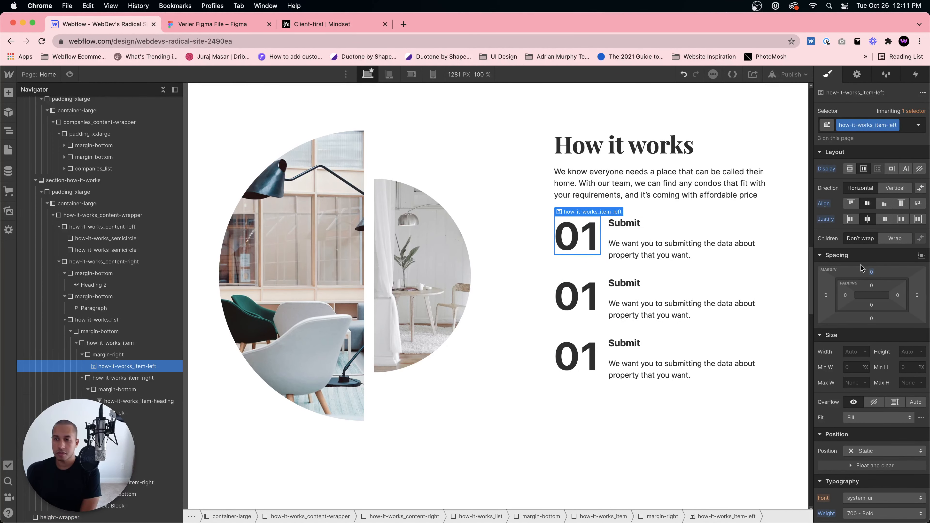
{"action": "left_click_drag", "start_coordinate": [872, 272], "coordinate": [869, 272]}
{"action": "left_click", "coordinate": [684, 440]}
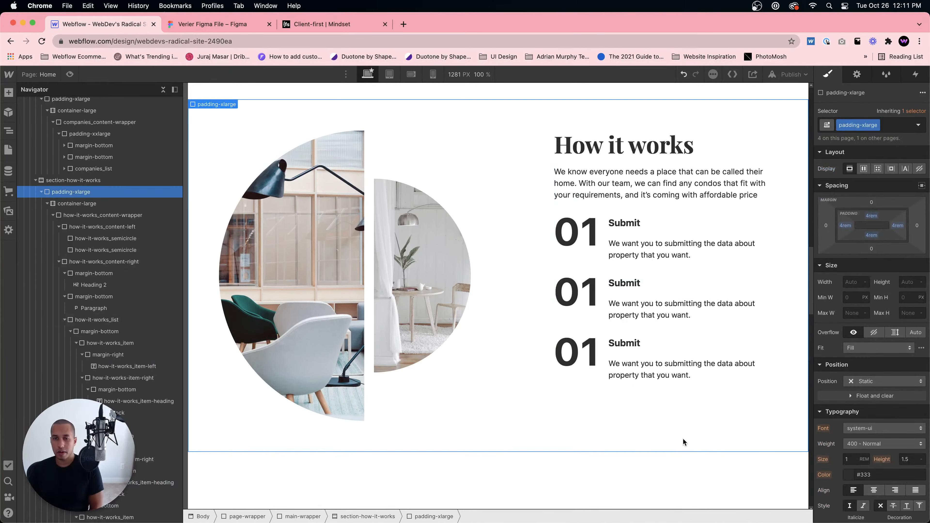